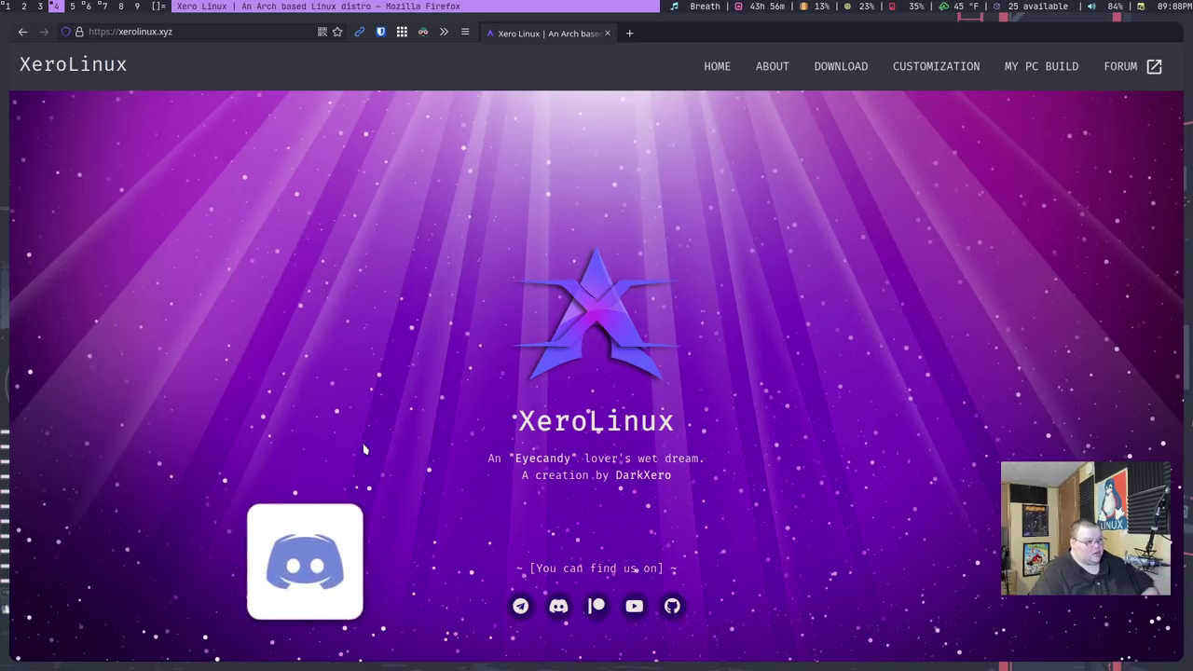
Scroll the XeroLinux page past About and Download to the Rices/Themes and Grub Themes cards.
{"action": "scroll", "coordinate": [406, 405], "scroll_direction": "down", "scroll_amount": 4}
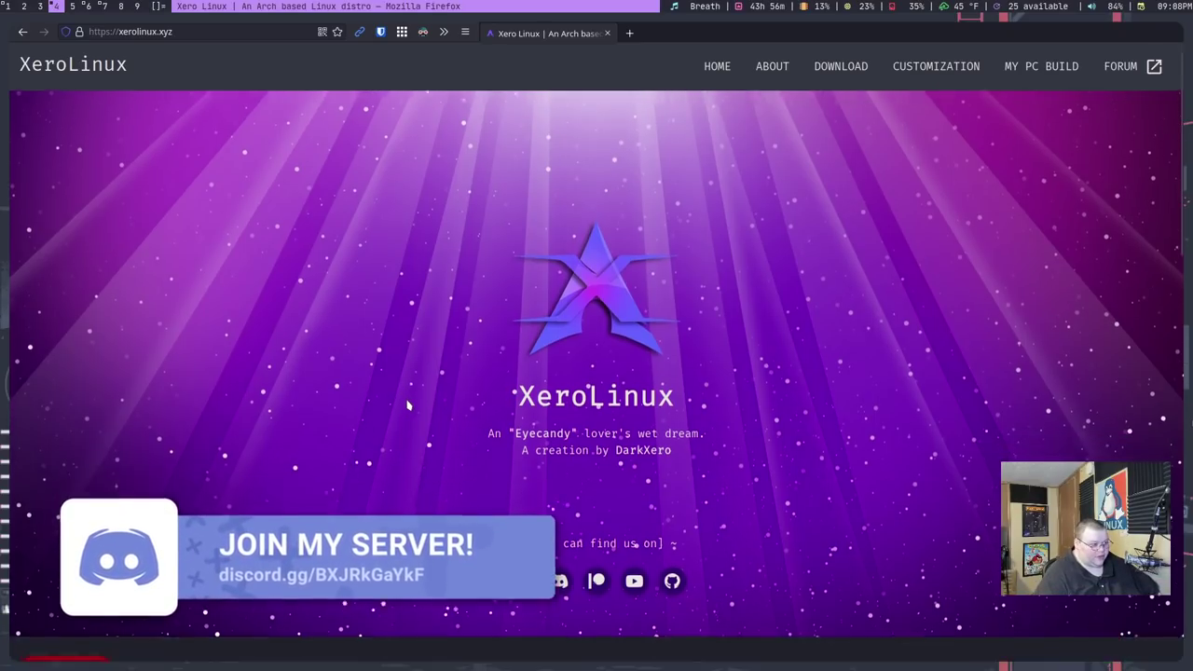
{"action": "scroll", "coordinate": [406, 405], "scroll_direction": "down", "scroll_amount": 2}
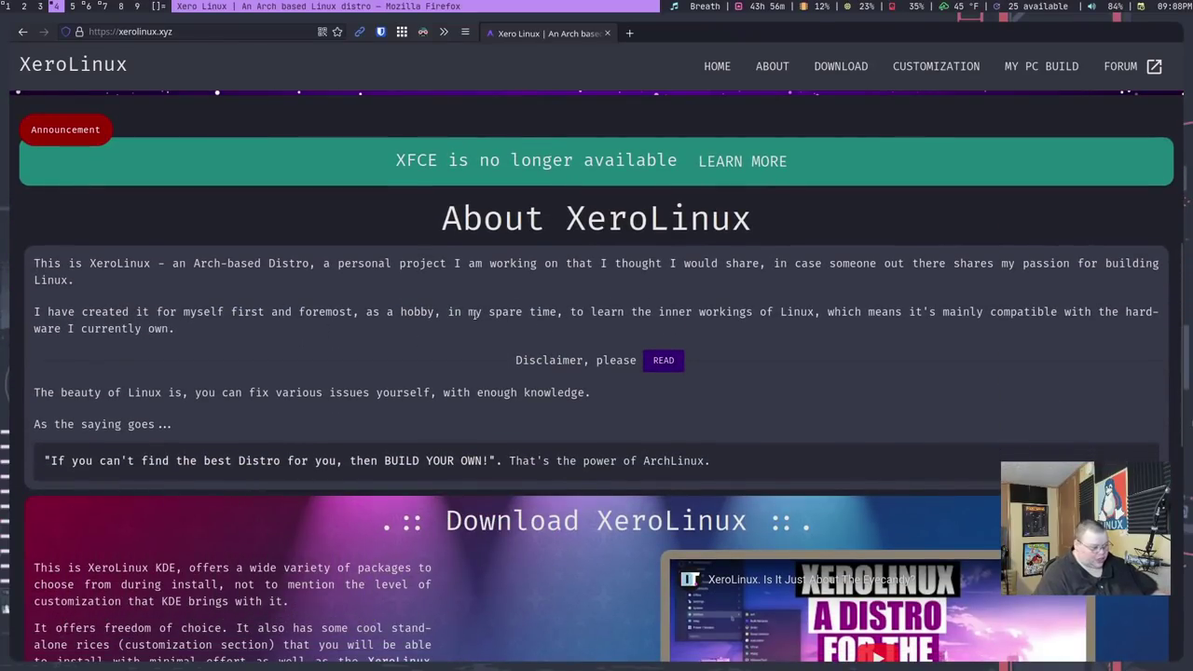
{"action": "scroll", "coordinate": [474, 314], "scroll_direction": "down", "scroll_amount": 2}
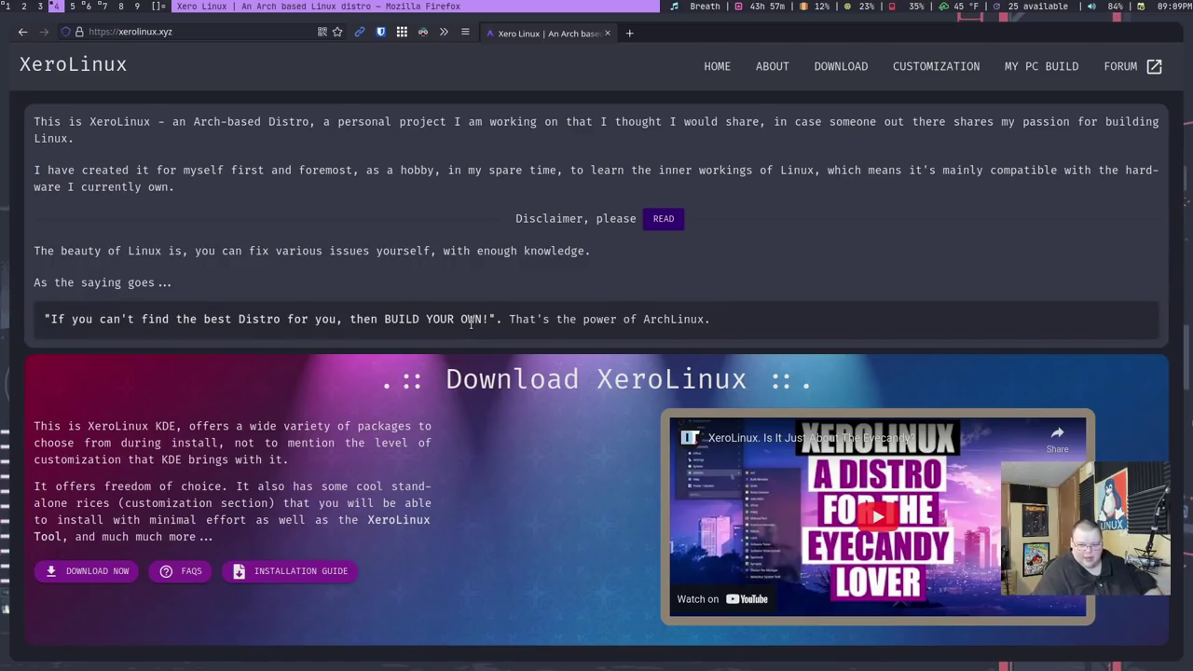
{"action": "scroll", "coordinate": [471, 321], "scroll_direction": "down", "scroll_amount": 3}
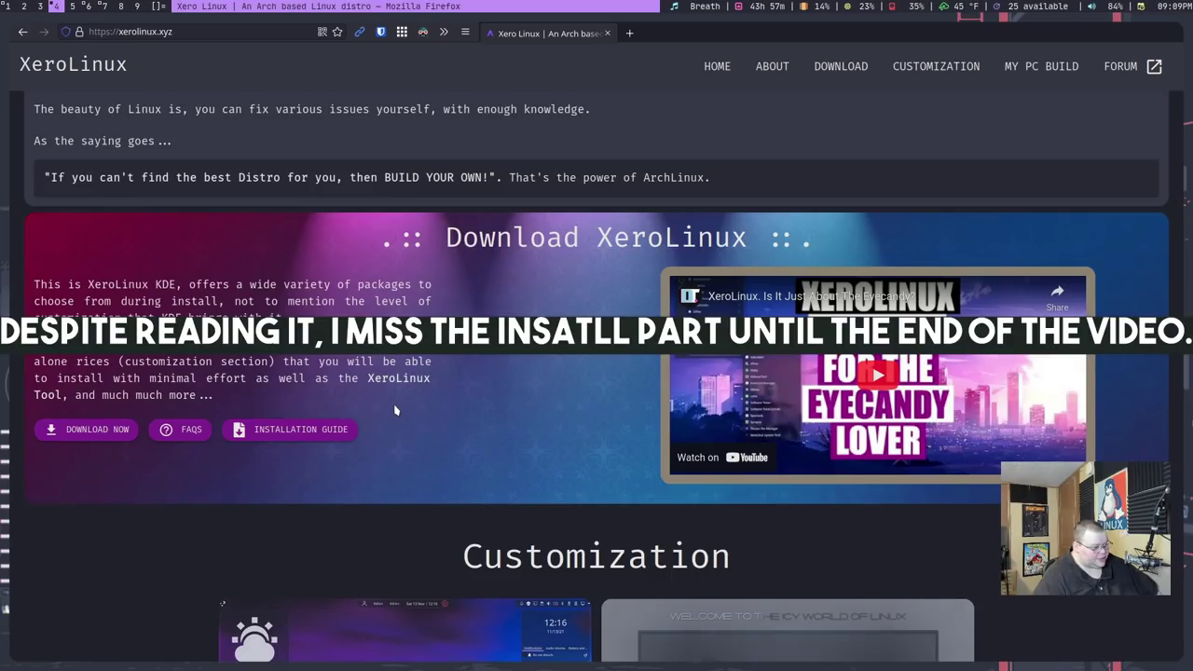
{"action": "scroll", "coordinate": [395, 410], "scroll_direction": "down", "scroll_amount": 4}
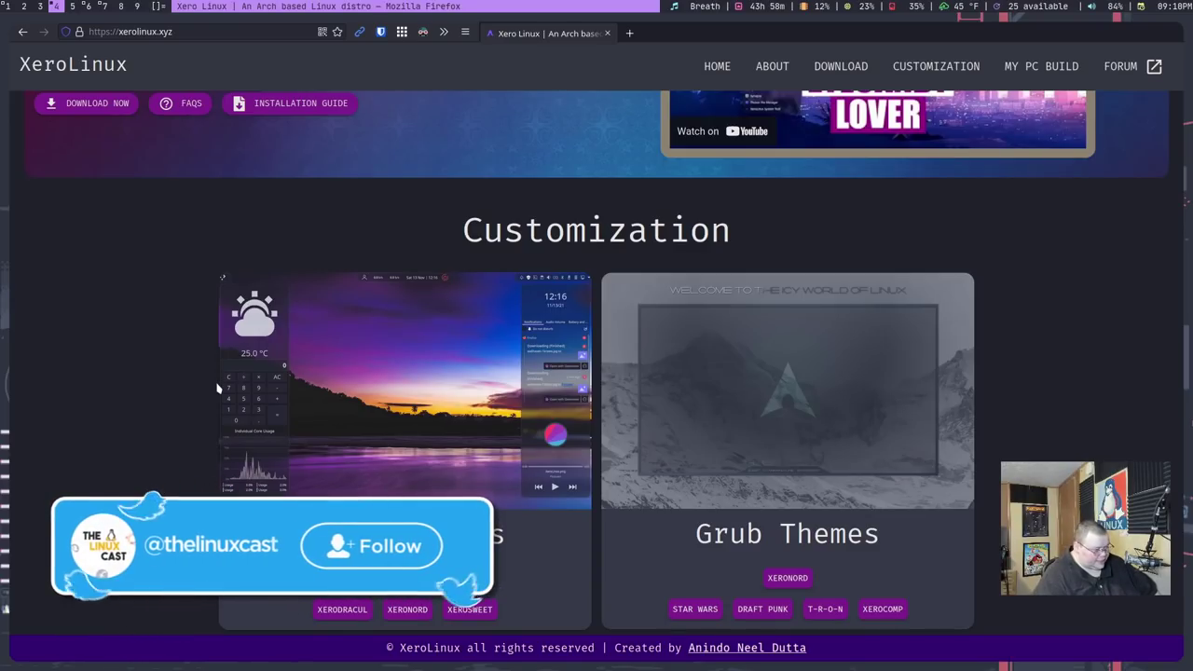
Preview and close the XeroLayan, XeroDracul, XeroNord and XeroSweet rice images.
{"action": "left_click", "coordinate": [405, 578]}
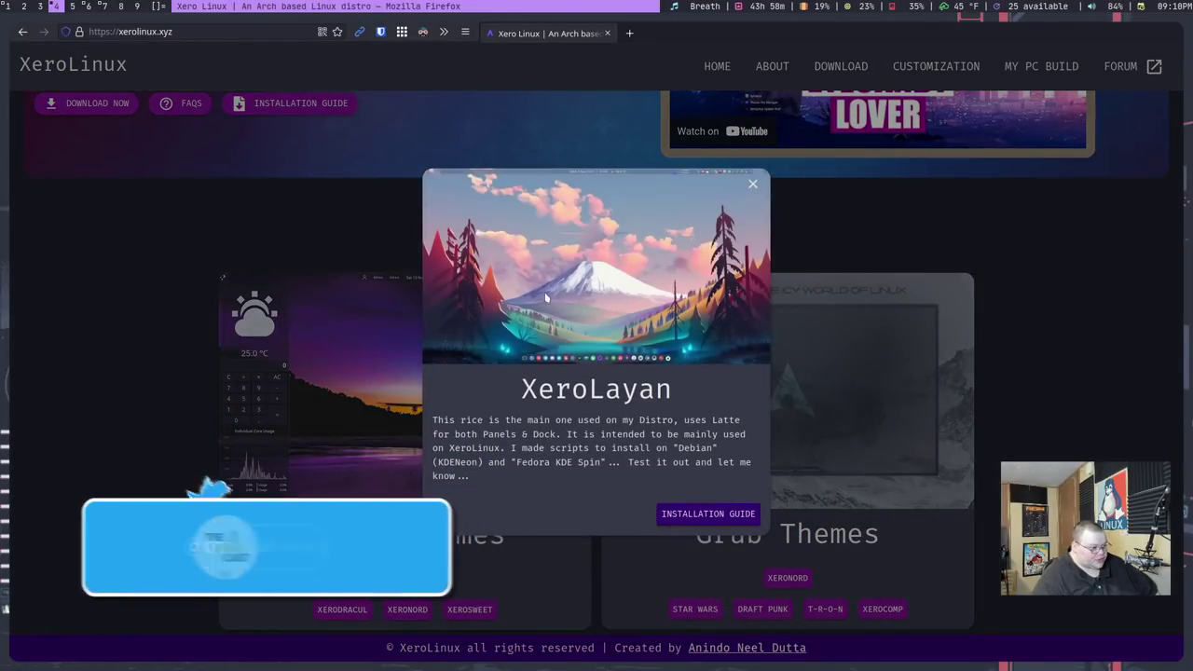
{"action": "left_click", "coordinate": [152, 446]}
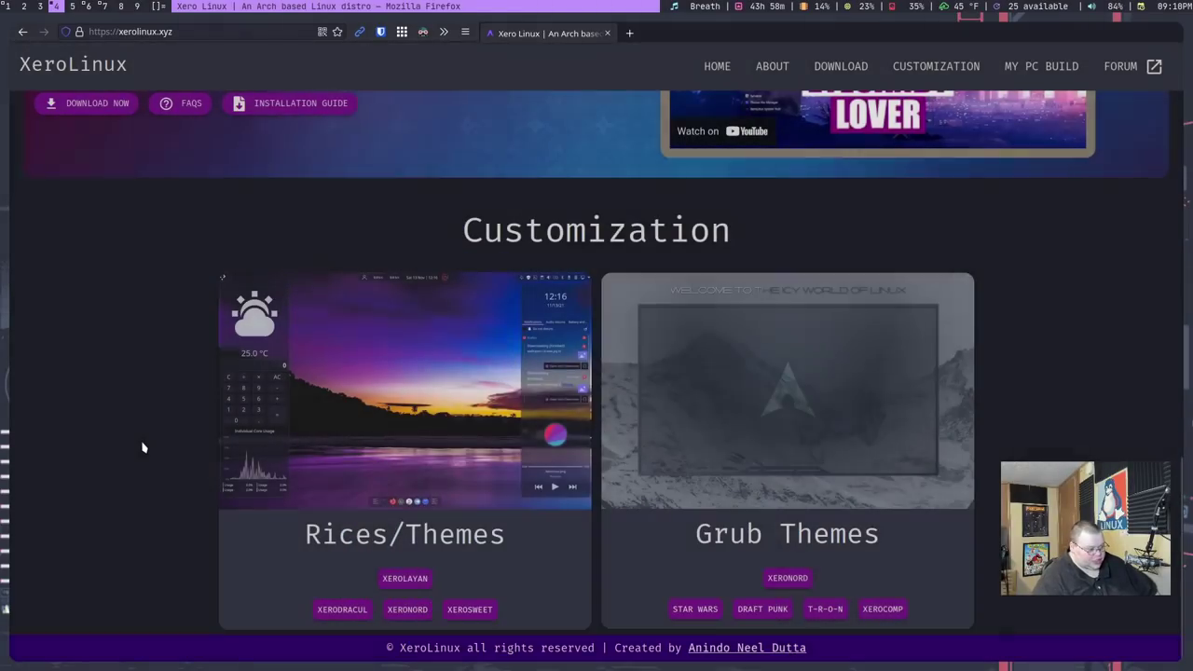
{"action": "left_click", "coordinate": [403, 577]}
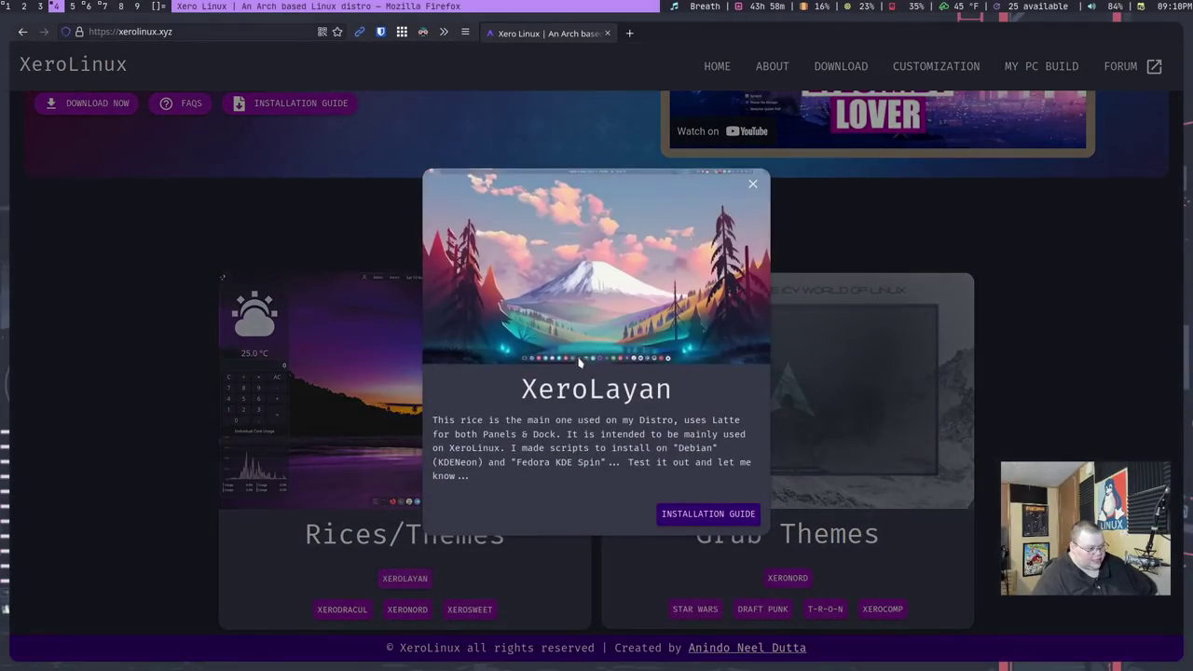
{"action": "left_click", "coordinate": [115, 433]}
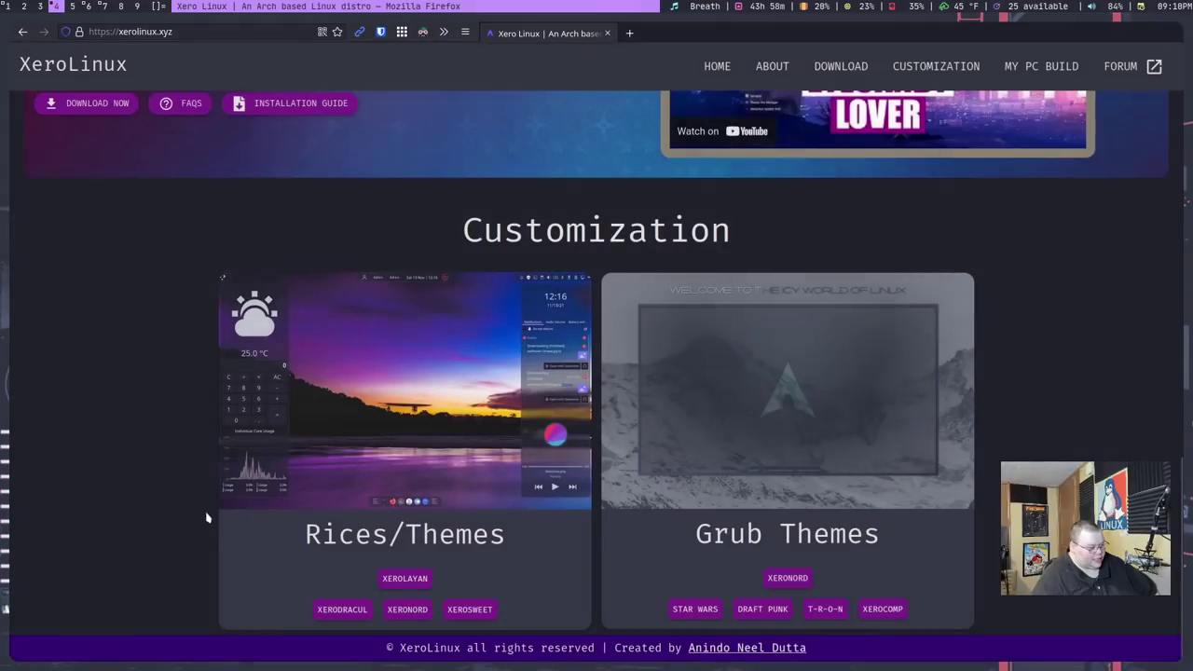
{"action": "left_click", "coordinate": [343, 611]}
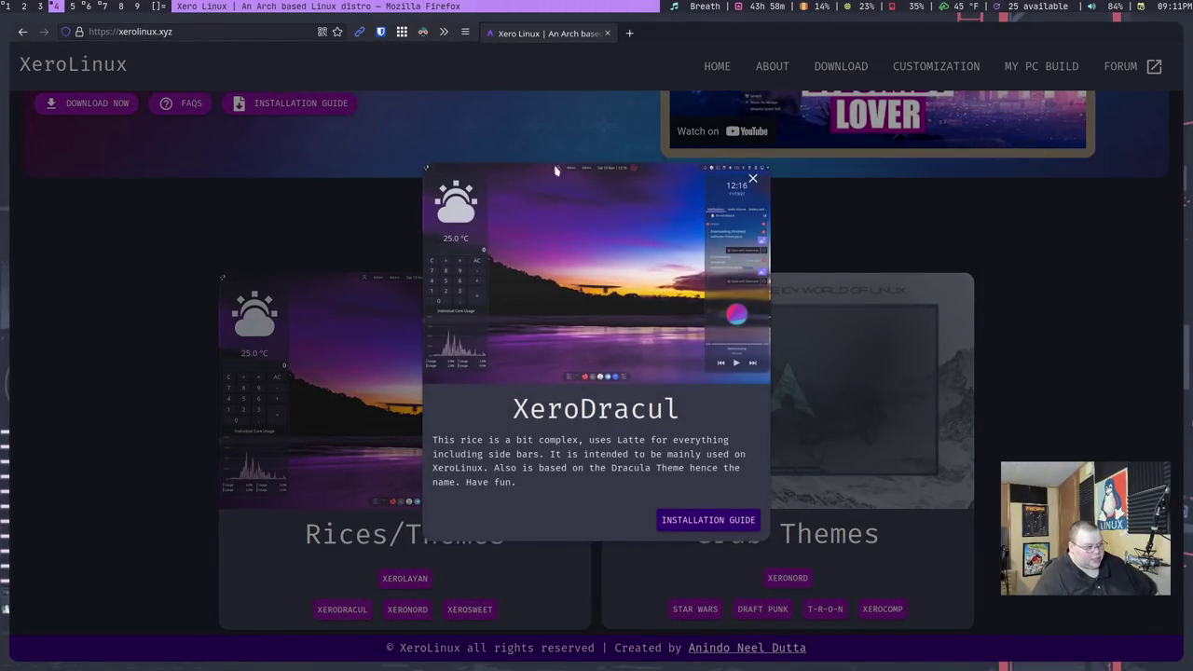
{"action": "left_click", "coordinate": [142, 457]}
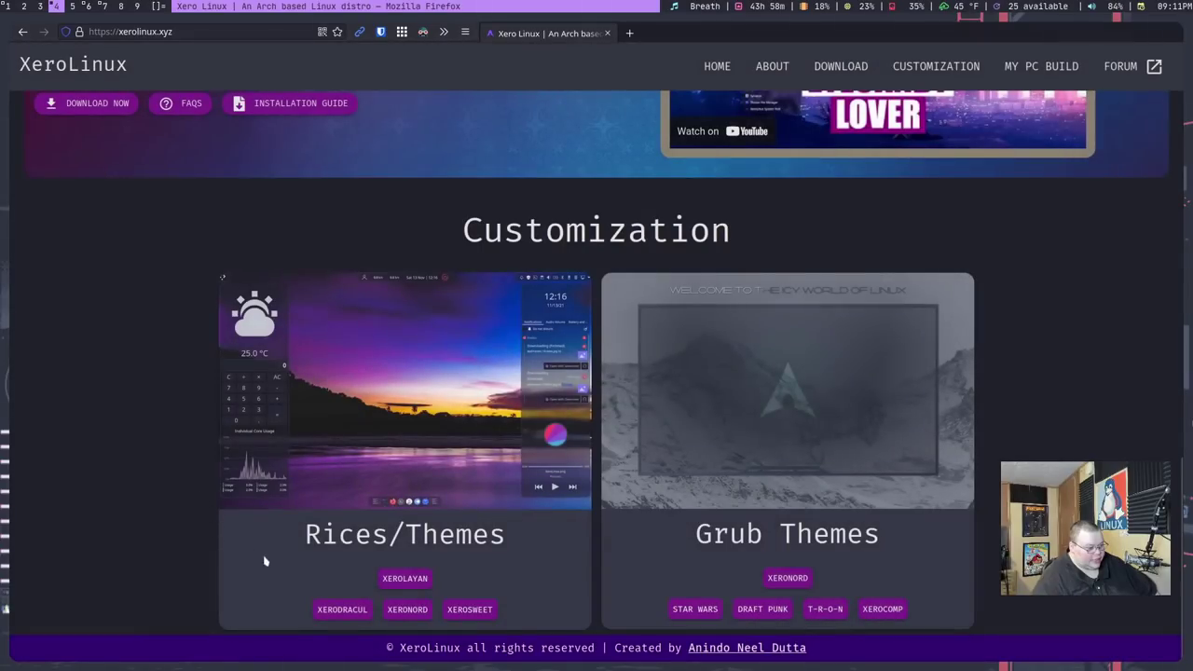
{"action": "left_click", "coordinate": [404, 611]}
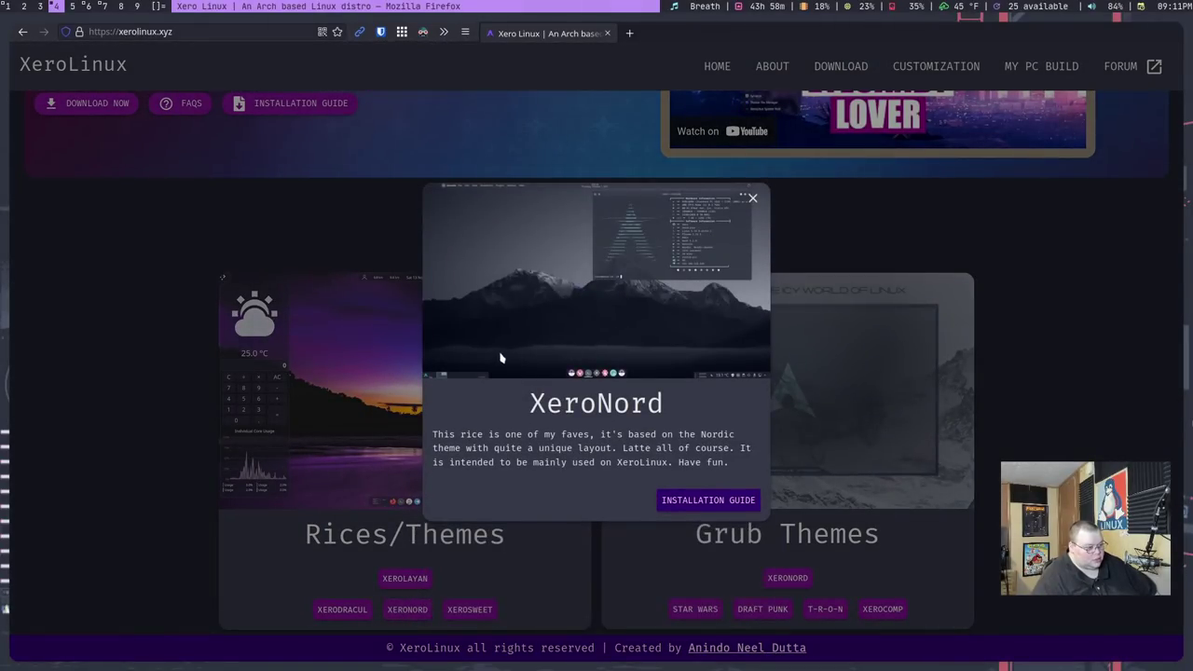
{"action": "left_click", "coordinate": [181, 402]}
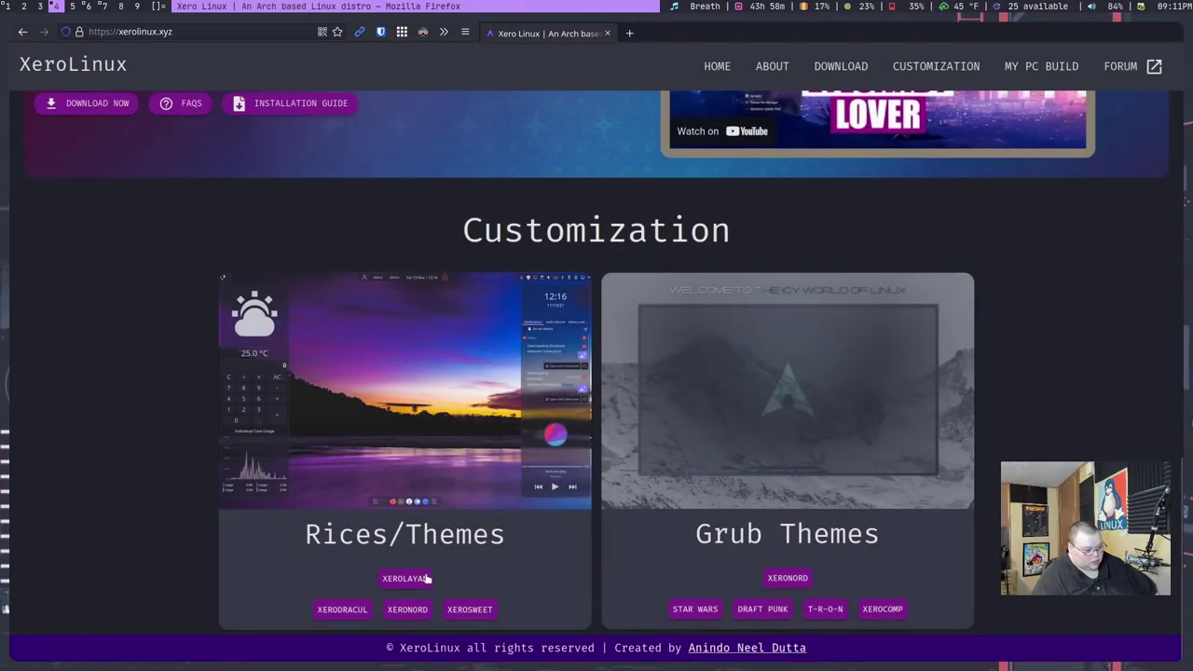
{"action": "left_click", "coordinate": [467, 611]}
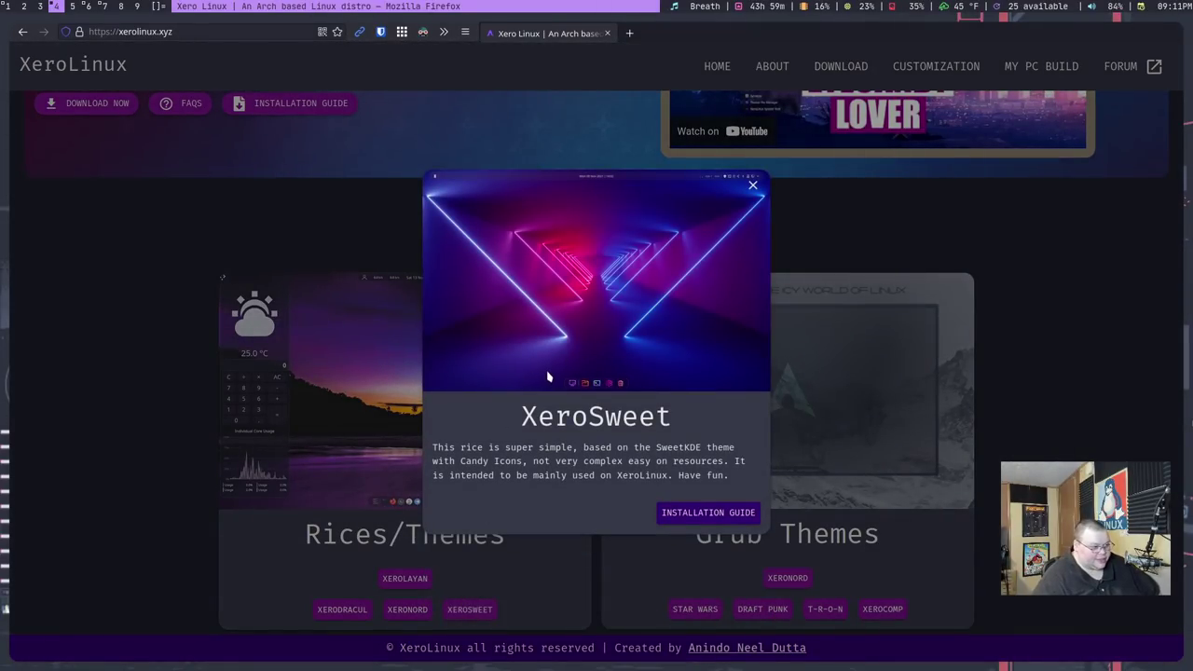
{"action": "left_click", "coordinate": [163, 367]}
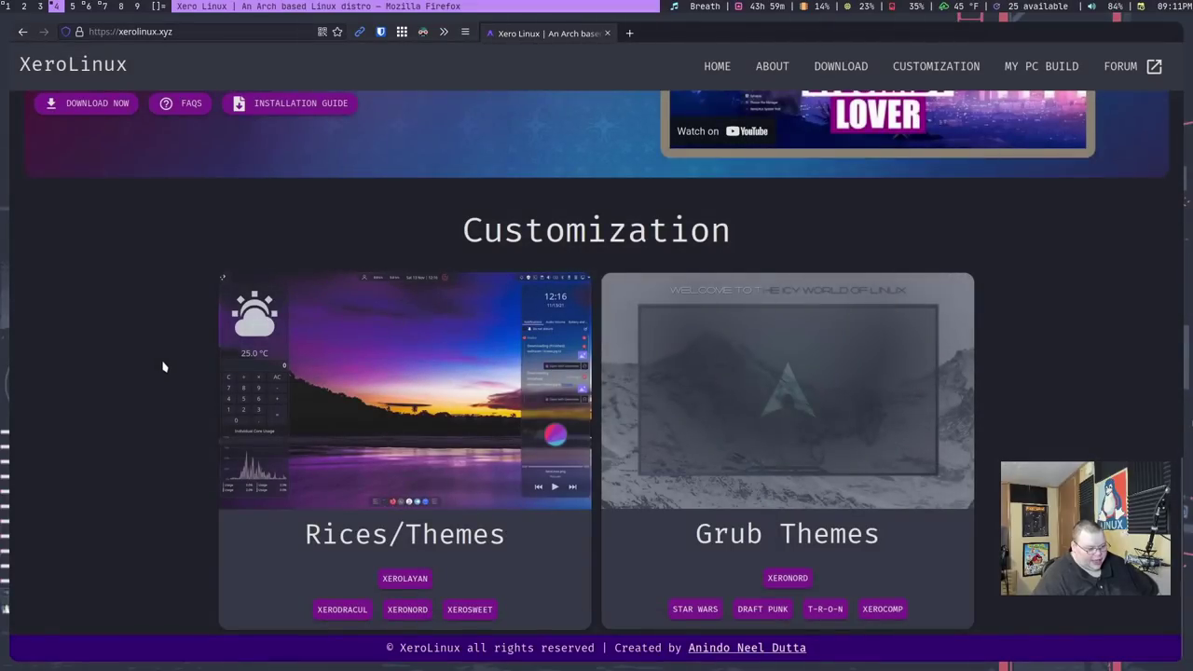
Preview and close the XeroNord, Star Wars, Daft Punk, T-R-O-N and Xero-Compromise Grub themes.
{"action": "left_click", "coordinate": [786, 579]}
{"action": "left_click", "coordinate": [769, 582]}
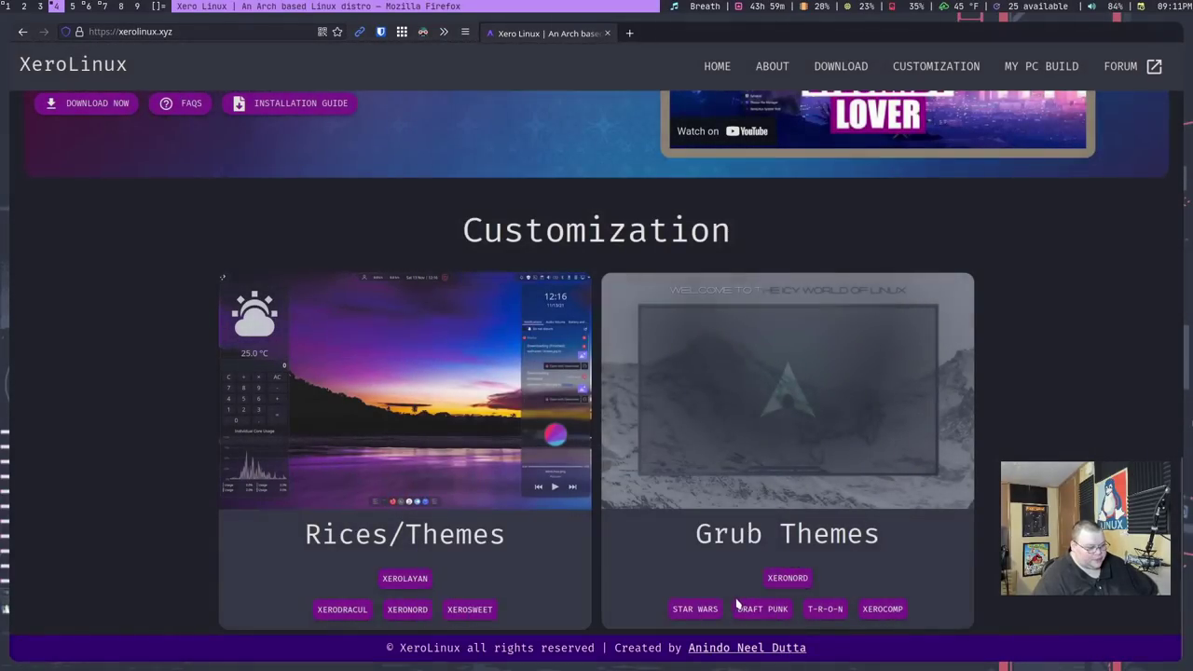
{"action": "left_click", "coordinate": [786, 589]}
{"action": "left_click", "coordinate": [786, 590]}
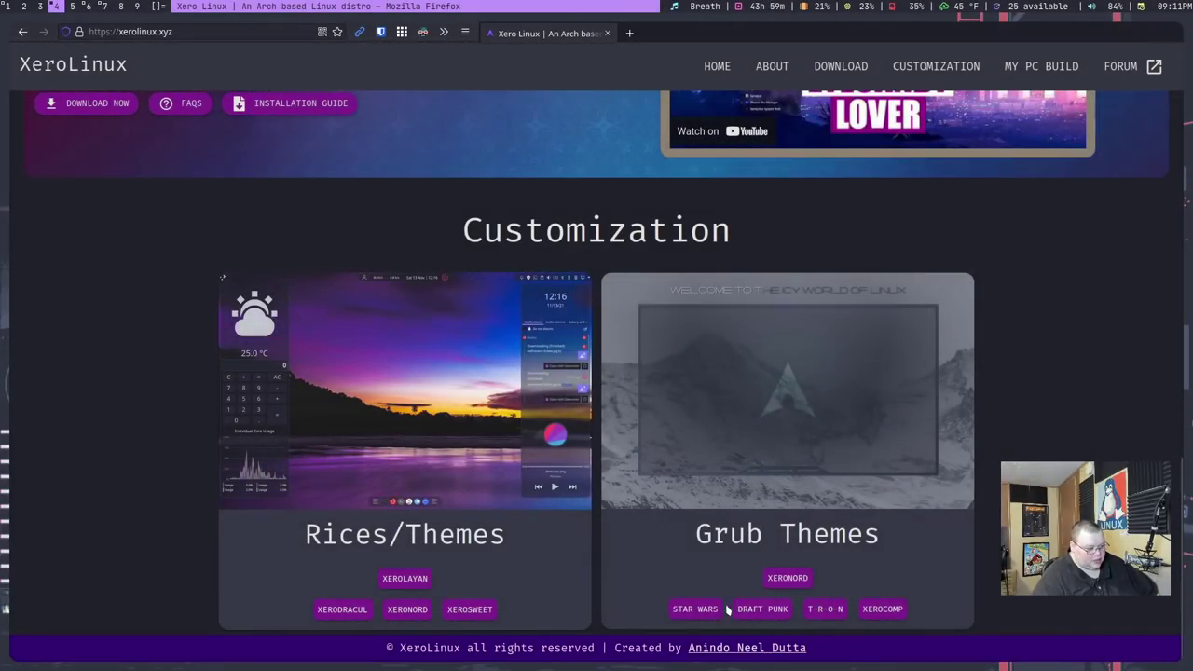
{"action": "left_click", "coordinate": [704, 615]}
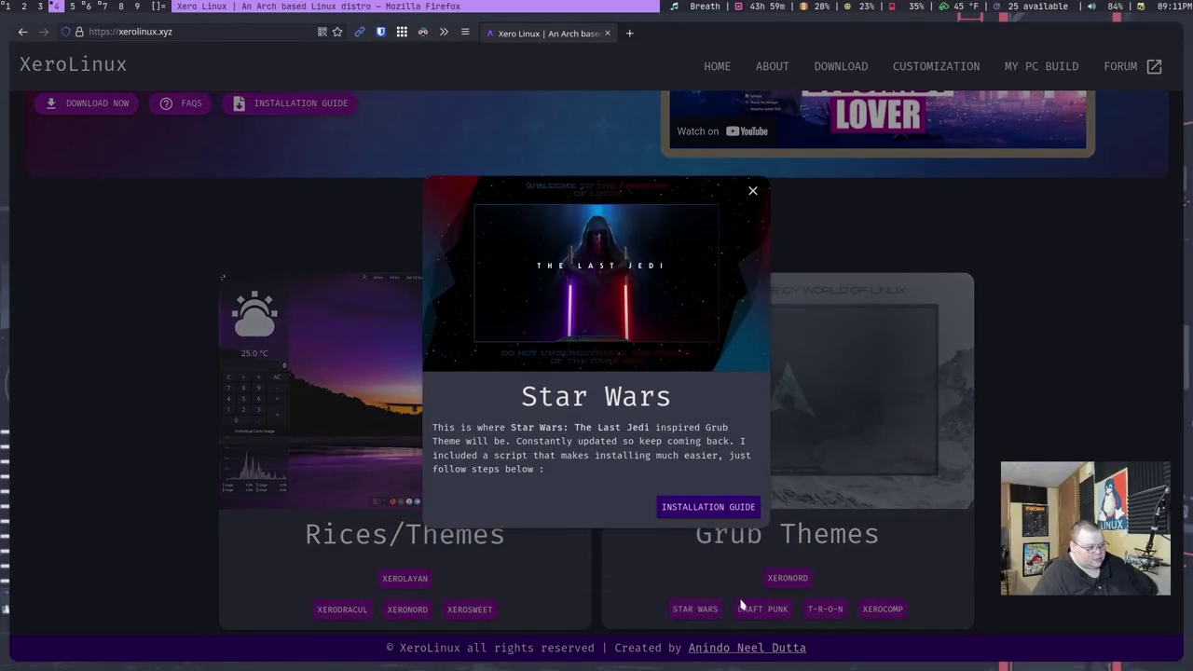
{"action": "left_click", "coordinate": [757, 604]}
{"action": "left_click", "coordinate": [764, 611]}
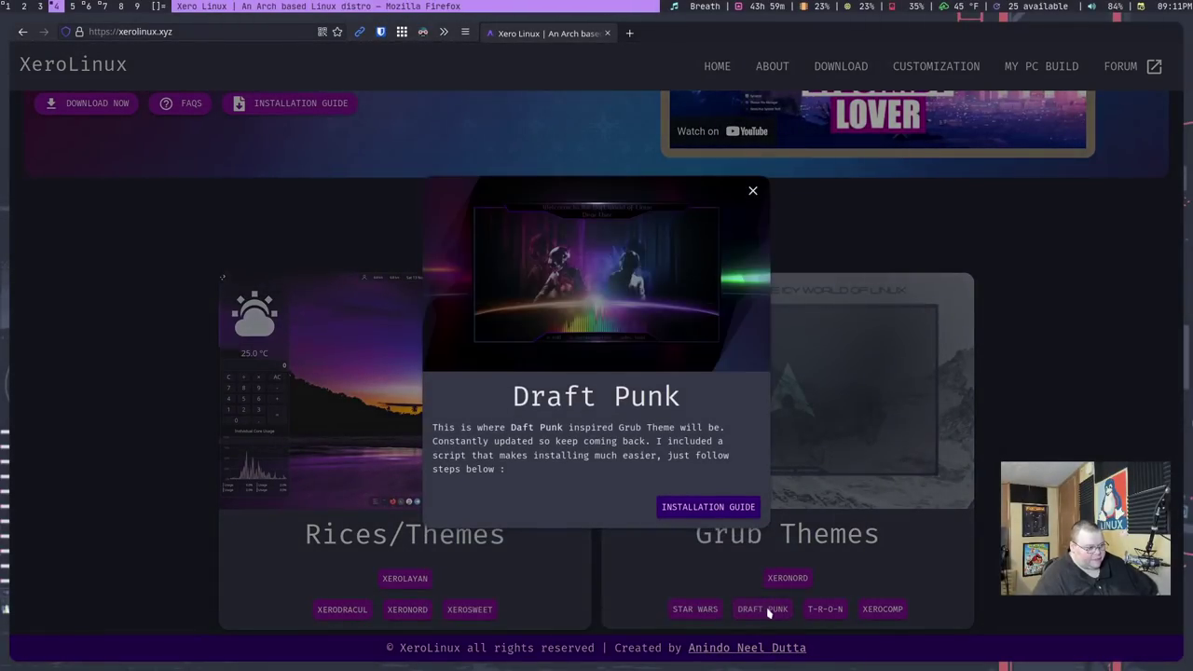
{"action": "left_click", "coordinate": [776, 612]}
{"action": "left_click", "coordinate": [826, 609]}
{"action": "left_click", "coordinate": [834, 615]}
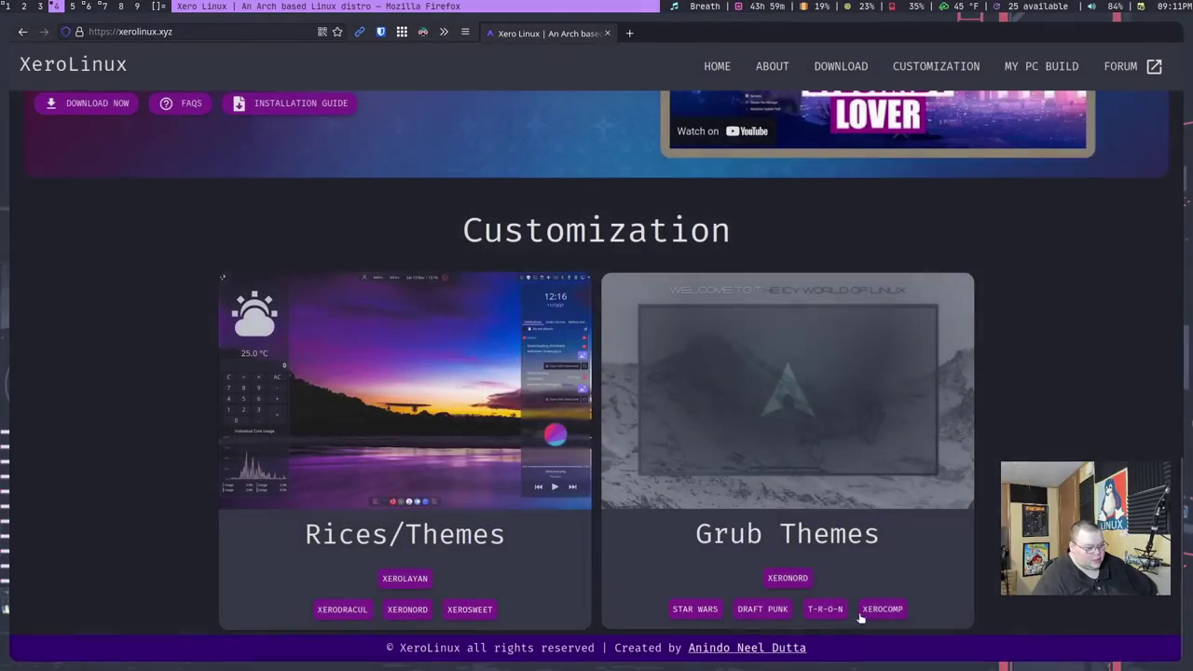
{"action": "left_click", "coordinate": [883, 610]}
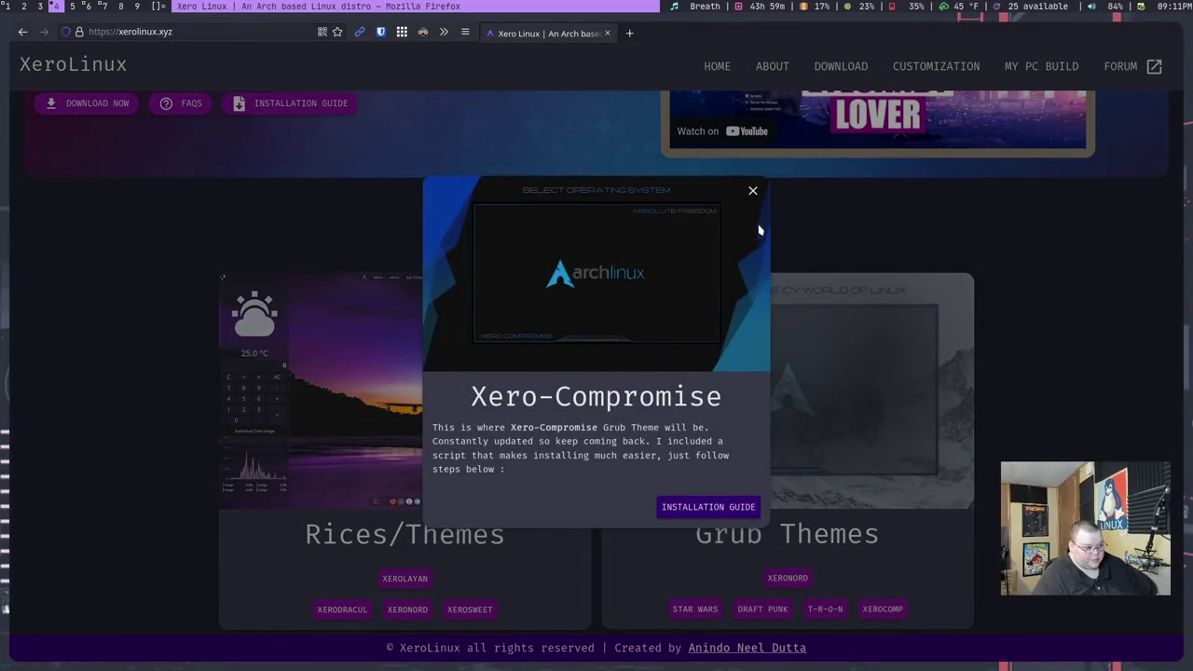
{"action": "left_click", "coordinate": [754, 190]}
Scroll up to the hero banner with the XeroLinux logo, tagline and social links.
{"action": "scroll", "coordinate": [676, 331], "scroll_direction": "up", "scroll_amount": 3}
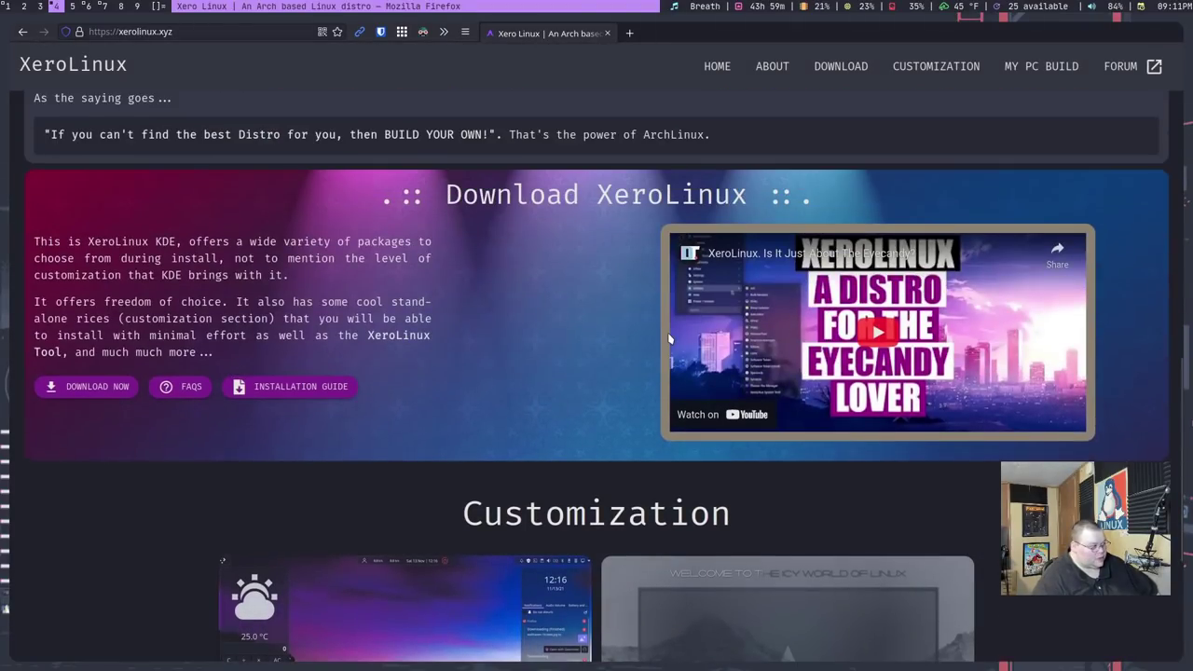
{"action": "scroll", "coordinate": [669, 340], "scroll_direction": "up", "scroll_amount": 10}
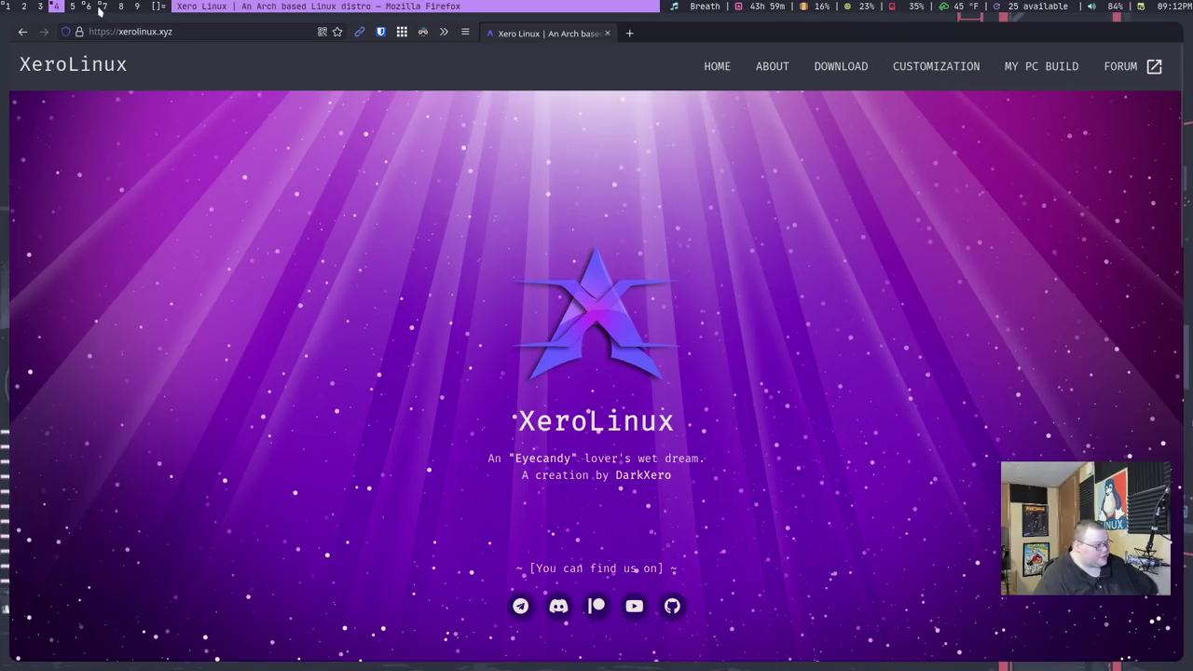
Show the VM full-screen, reposition the Welcome dialog, and check the 21 GB disk in Disks before closing it.
{"action": "left_click", "coordinate": [105, 6]}
{"action": "left_click", "coordinate": [1169, 50]}
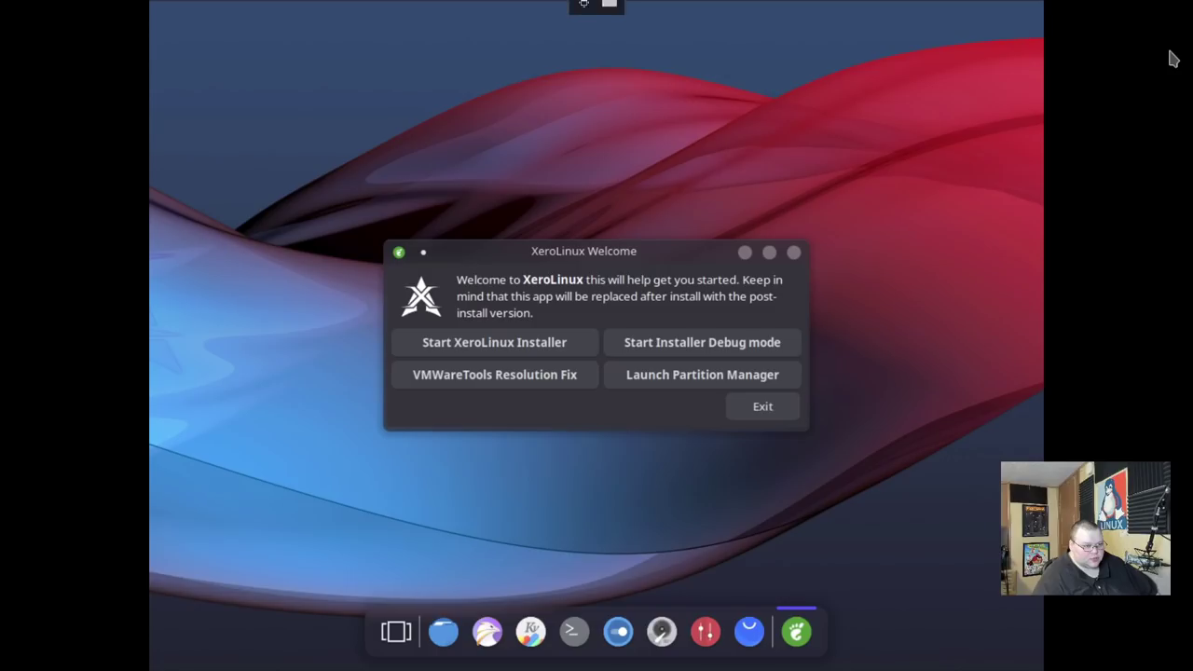
{"action": "left_click_drag", "start_coordinate": [621, 256], "coordinate": [627, 191]}
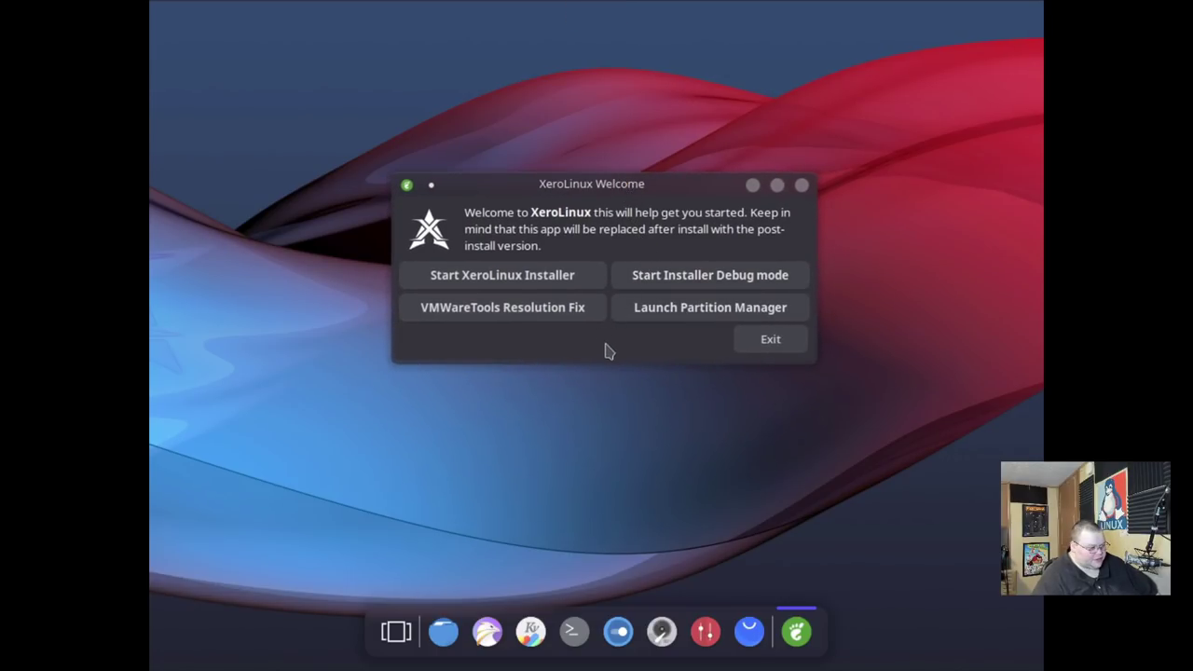
{"action": "left_click_drag", "start_coordinate": [625, 186], "coordinate": [619, 210]}
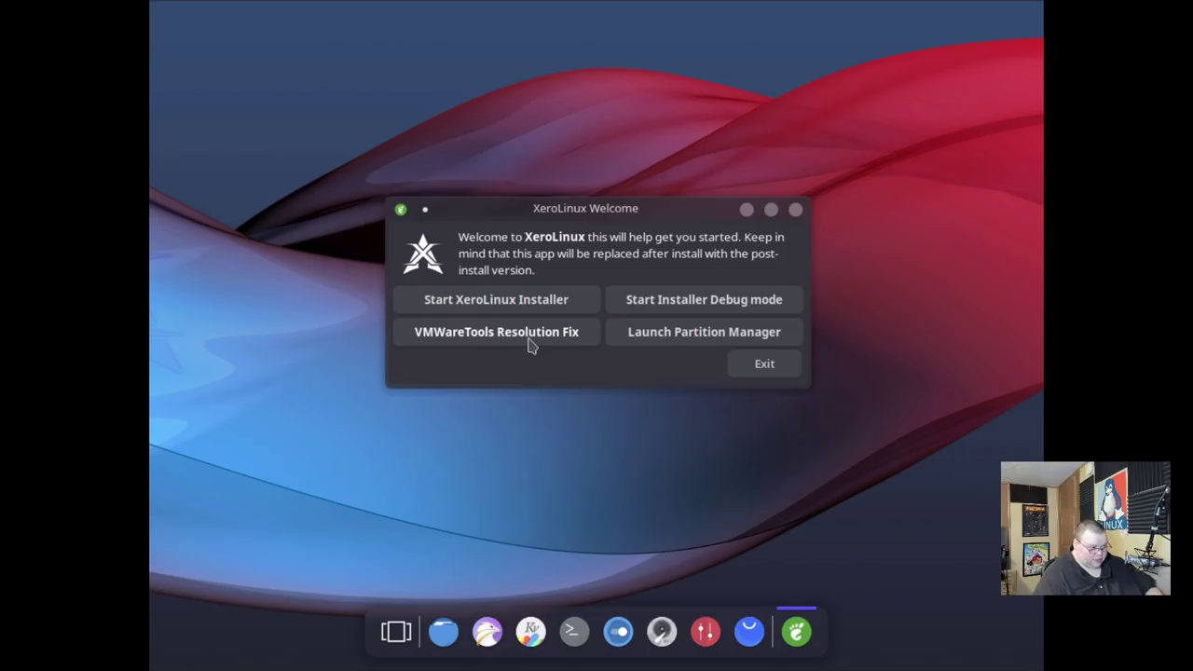
{"action": "left_click", "coordinate": [665, 340]}
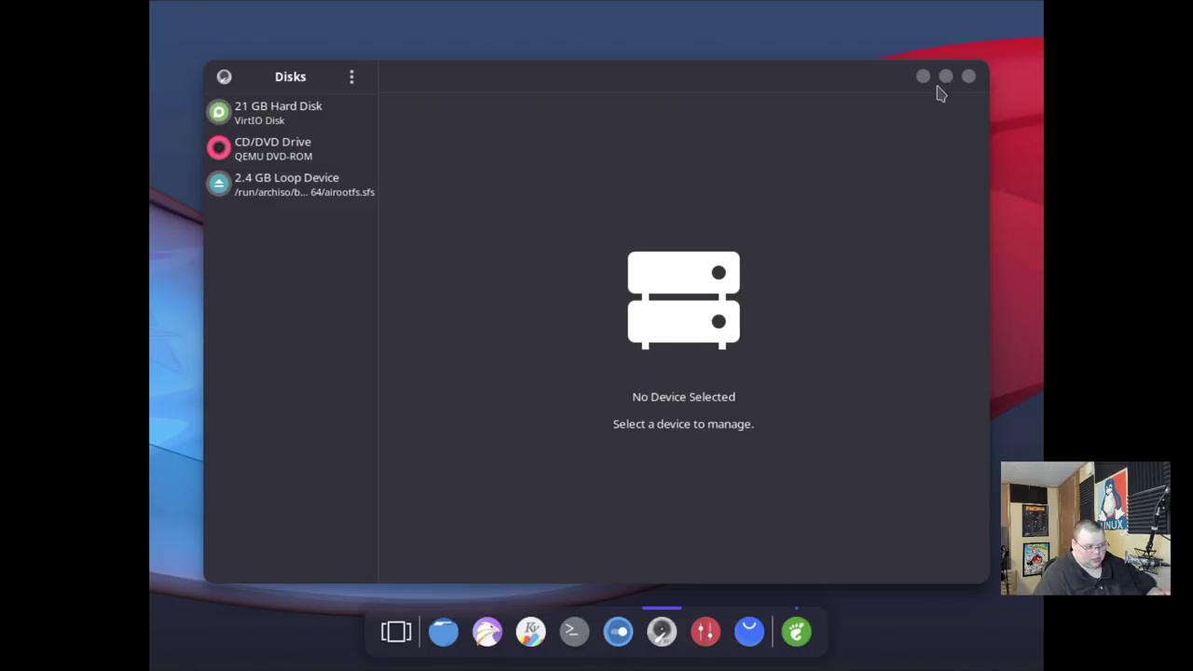
{"action": "left_click", "coordinate": [969, 77]}
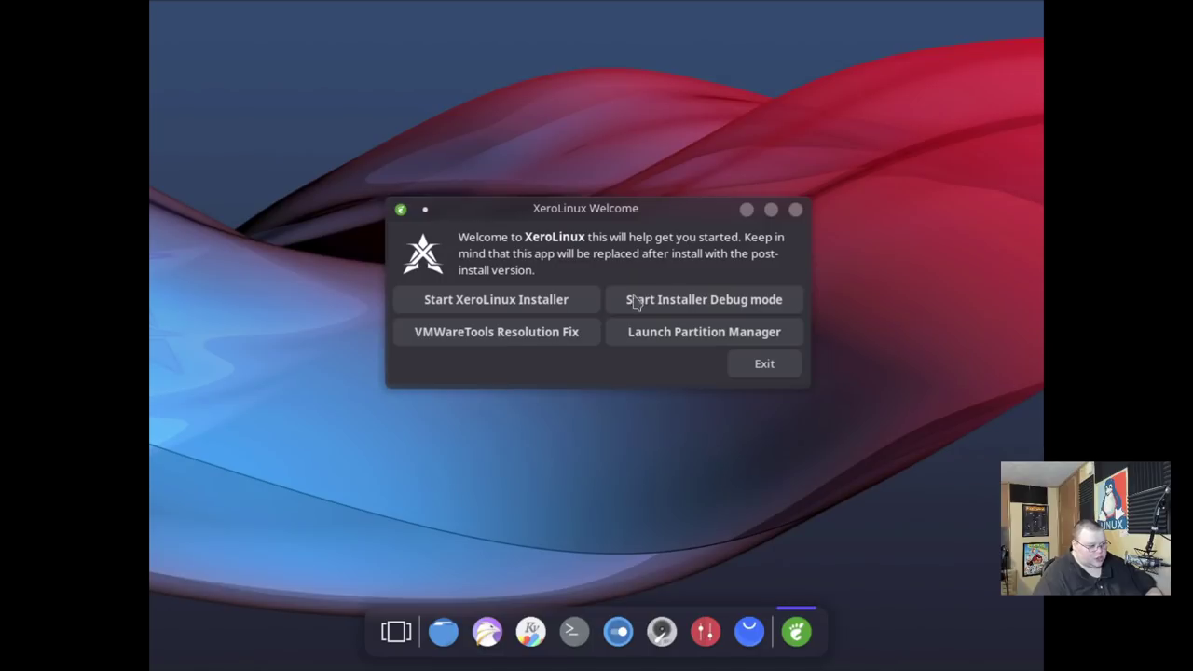
Launch the XeroLinux installer and continue past the American English welcome page to Core.
{"action": "left_click", "coordinate": [557, 292]}
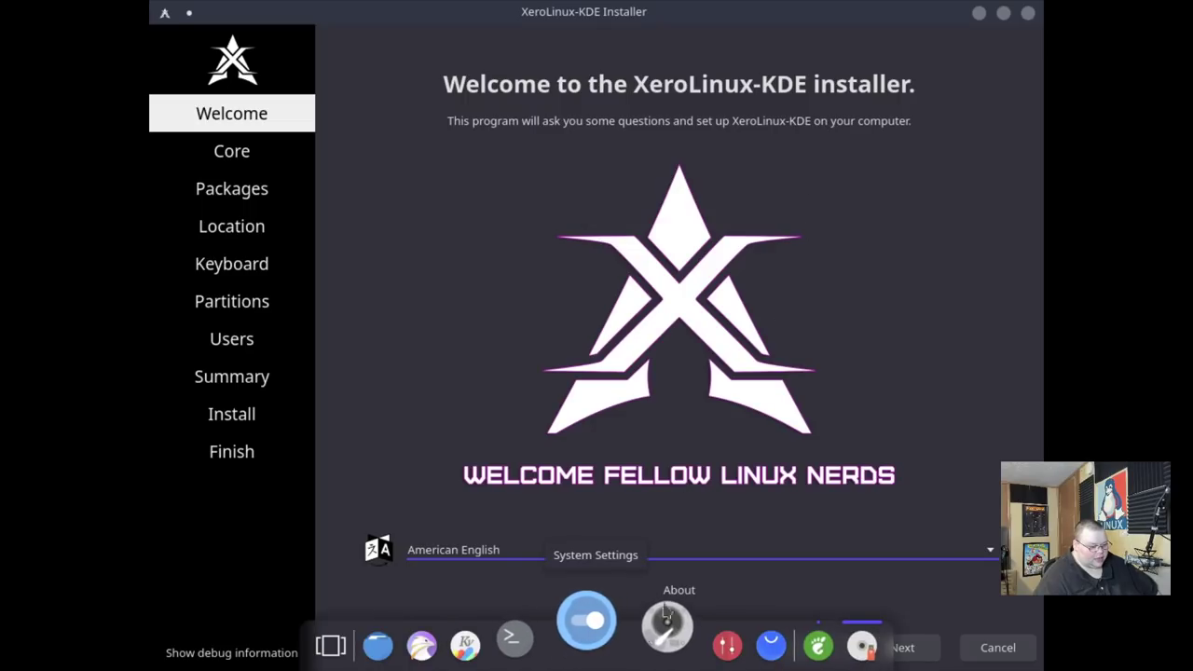
{"action": "left_click", "coordinate": [903, 648]}
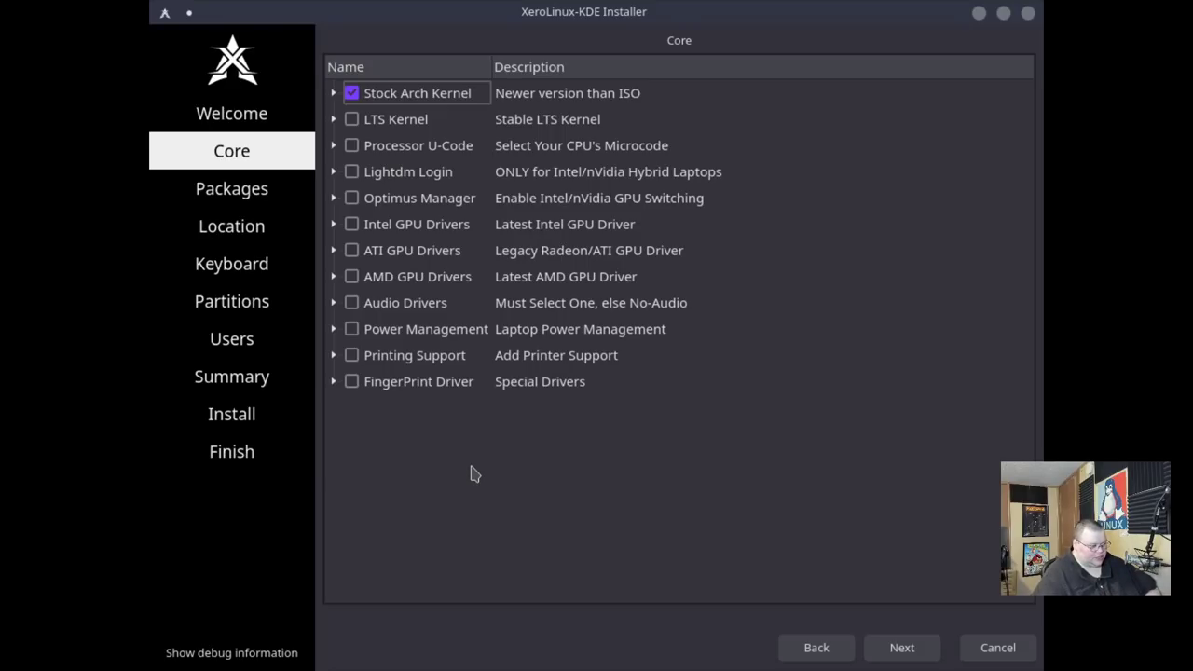
Keep Stock Arch Kernel and expand Graphics Studio, Disk & USB, Dev Studio, Benchmarking and Audio categories.
{"action": "left_click", "coordinate": [902, 645]}
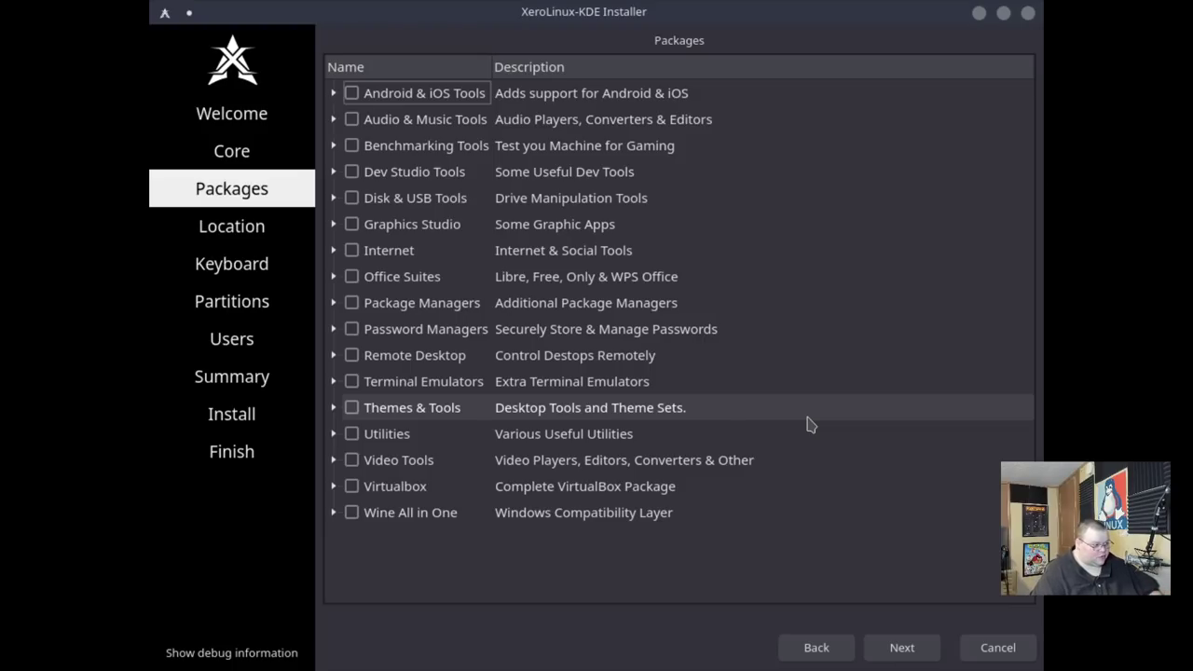
{"action": "left_click", "coordinate": [334, 225]}
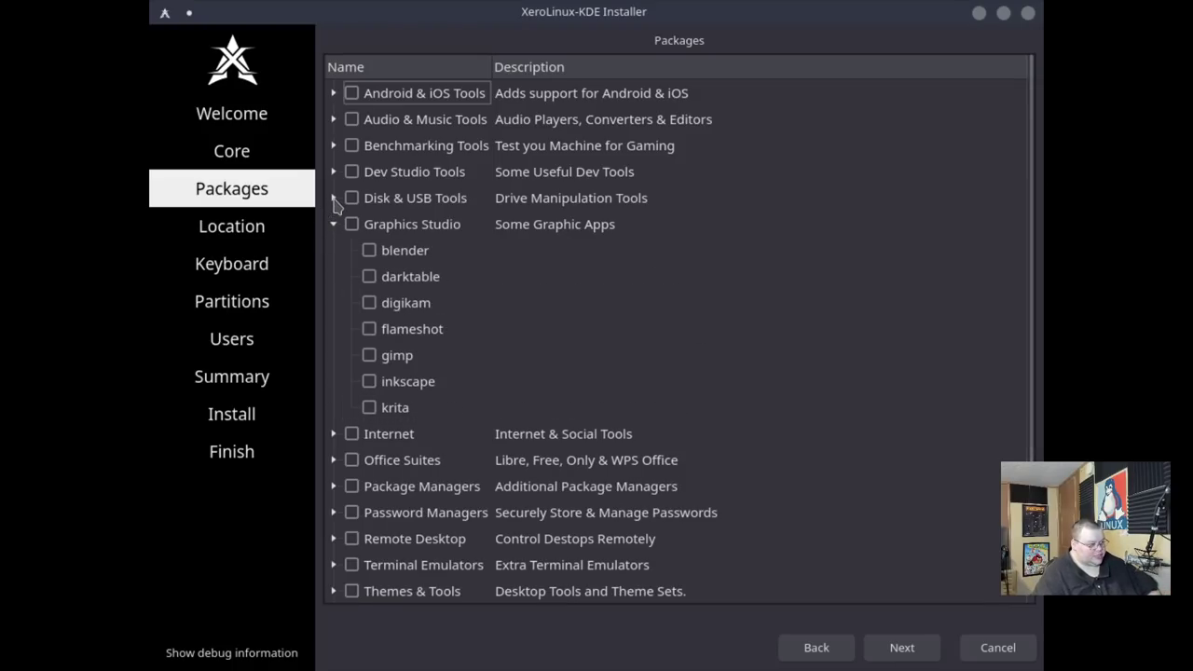
{"action": "left_click", "coordinate": [333, 198]}
{"action": "left_click", "coordinate": [333, 171]}
{"action": "left_click", "coordinate": [333, 146]}
{"action": "left_click", "coordinate": [332, 120]}
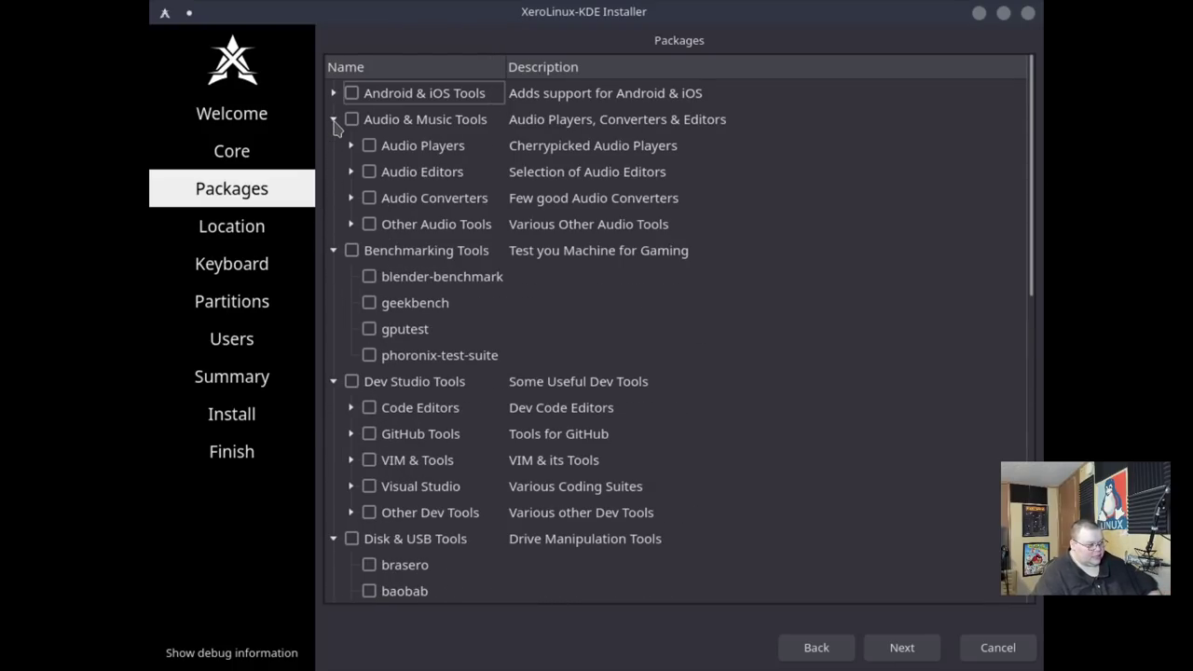
{"action": "left_click", "coordinate": [351, 146]}
Browse the Audio Players packages, collapse the group, and scroll the list leaving everything unticked.
{"action": "scroll", "coordinate": [371, 407], "scroll_direction": "down", "scroll_amount": 3}
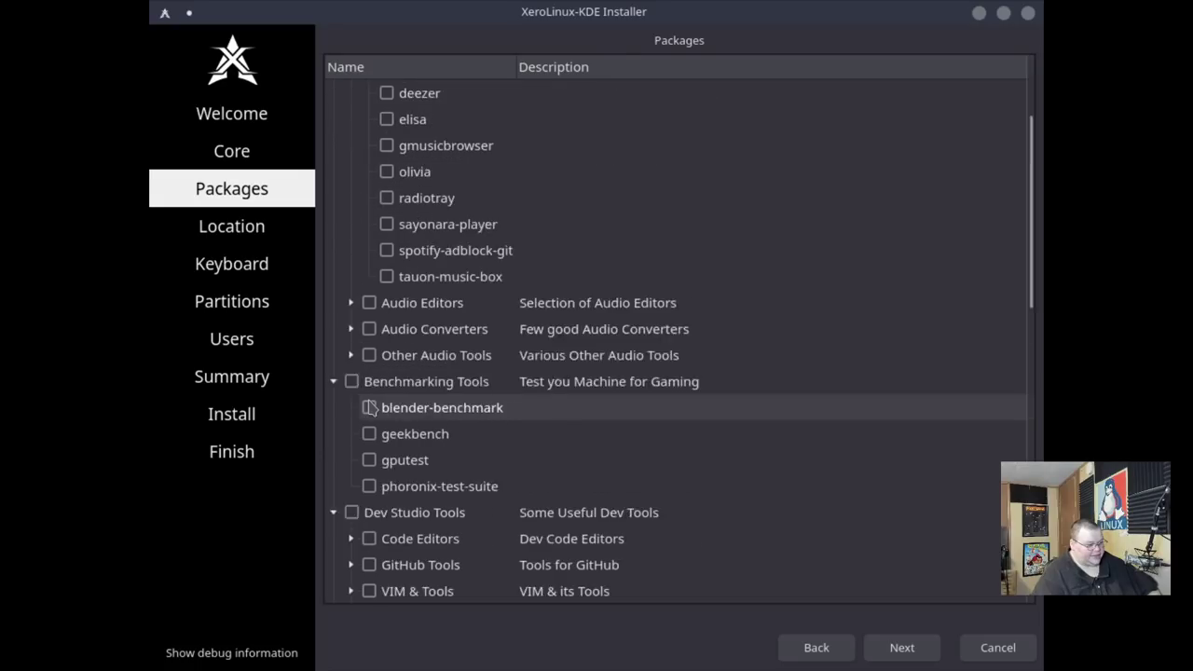
{"action": "scroll", "coordinate": [370, 407], "scroll_direction": "down", "scroll_amount": 8}
{"action": "scroll", "coordinate": [371, 401], "scroll_direction": "up", "scroll_amount": 8}
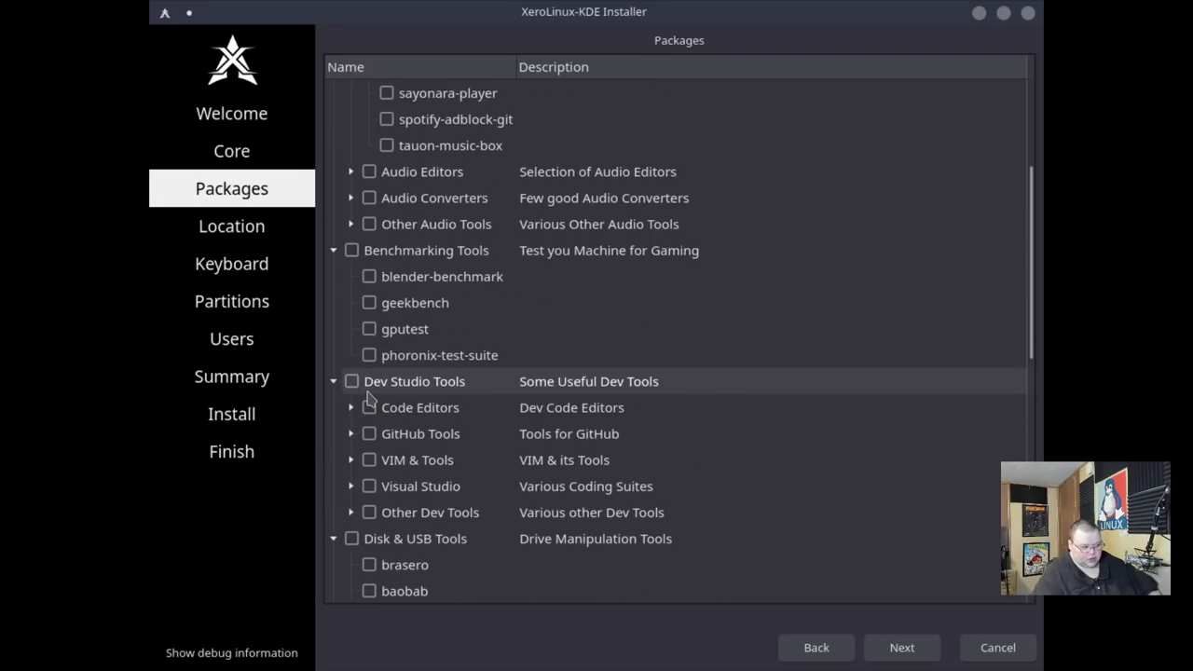
{"action": "scroll", "coordinate": [370, 399], "scroll_direction": "up", "scroll_amount": 4}
{"action": "left_click", "coordinate": [350, 146]}
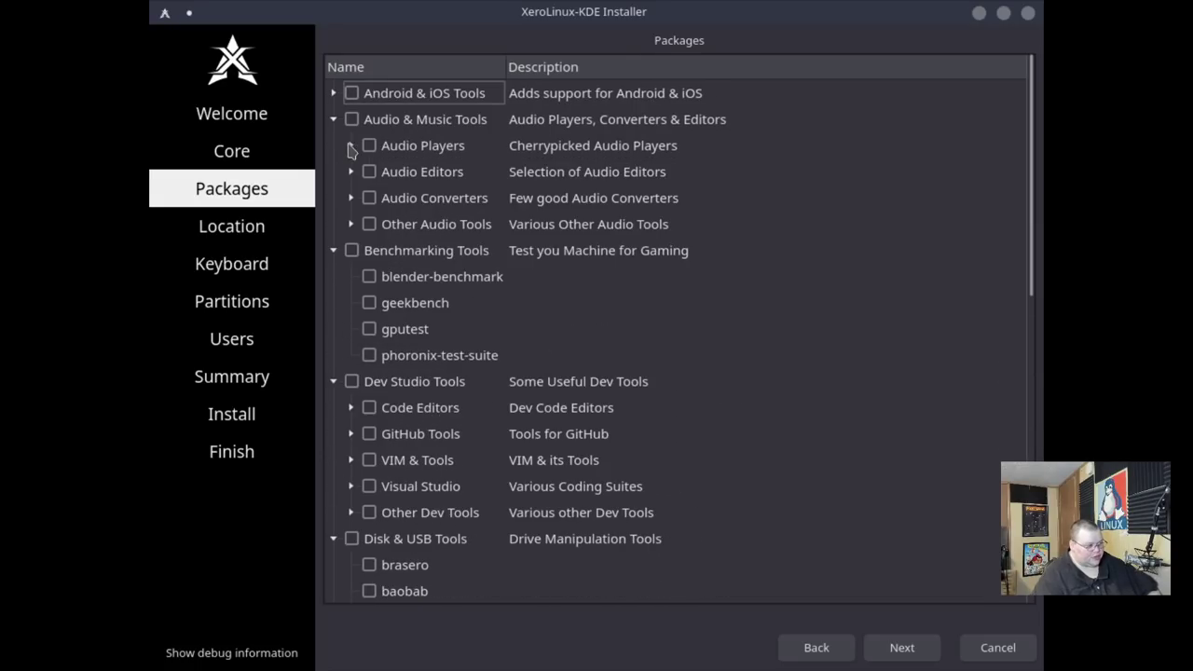
{"action": "scroll", "coordinate": [364, 277], "scroll_direction": "down", "scroll_amount": 8}
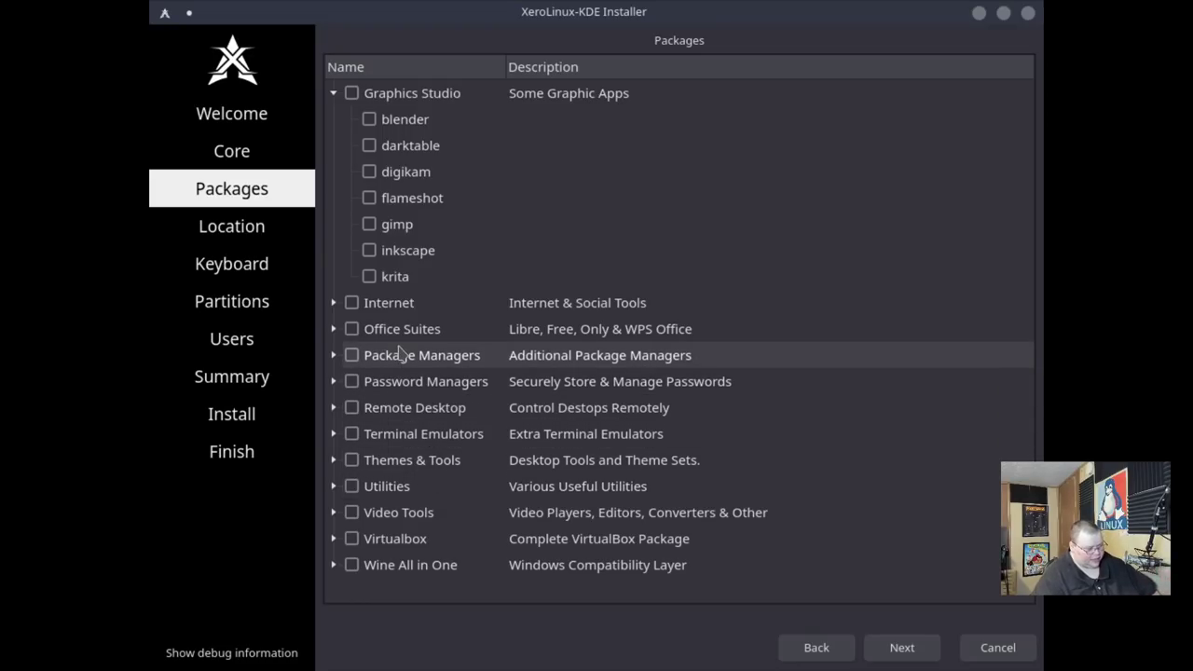
{"action": "scroll", "coordinate": [385, 375], "scroll_direction": "up", "scroll_amount": 8}
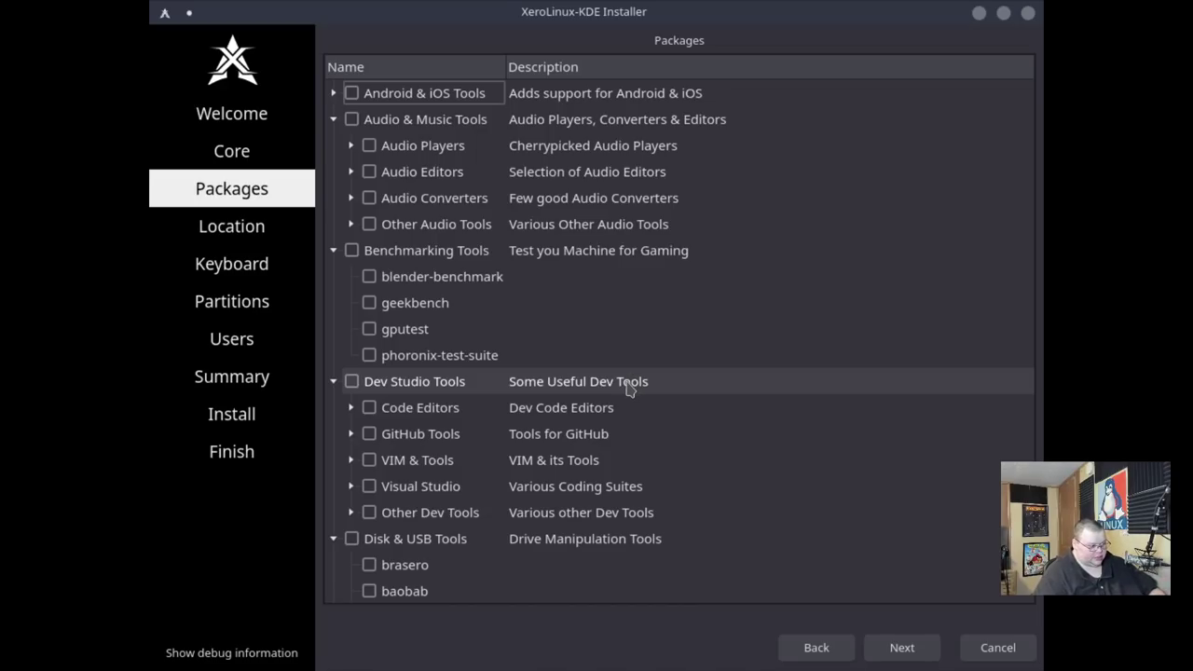
Accept the Detroit timezone and English (US) keyboard, then choose Erase disk on the 19.99 GiB vda.
{"action": "left_click", "coordinate": [901, 647]}
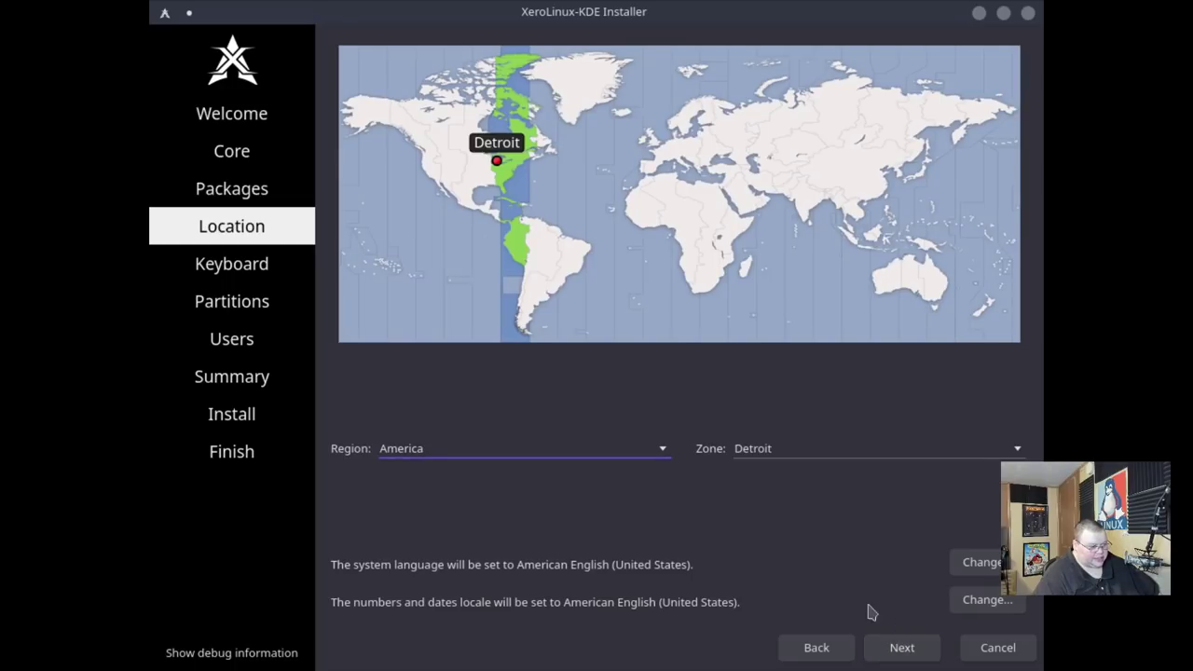
{"action": "left_click", "coordinate": [914, 650]}
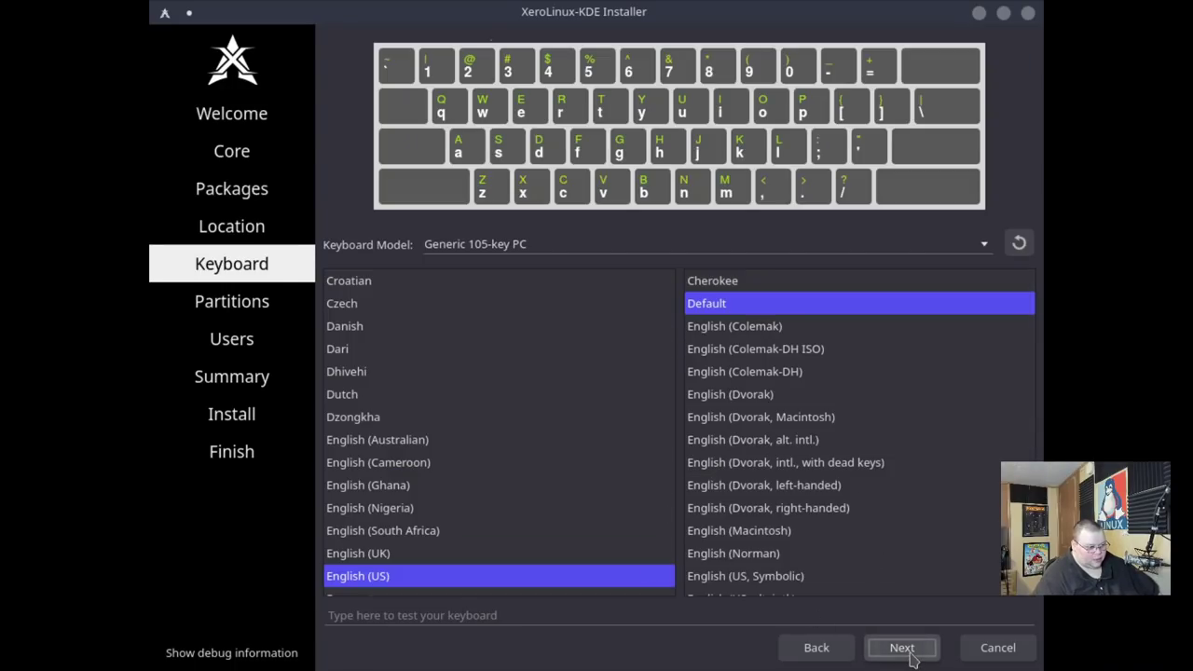
{"action": "left_click", "coordinate": [902, 648]}
{"action": "left_click", "coordinate": [331, 90]}
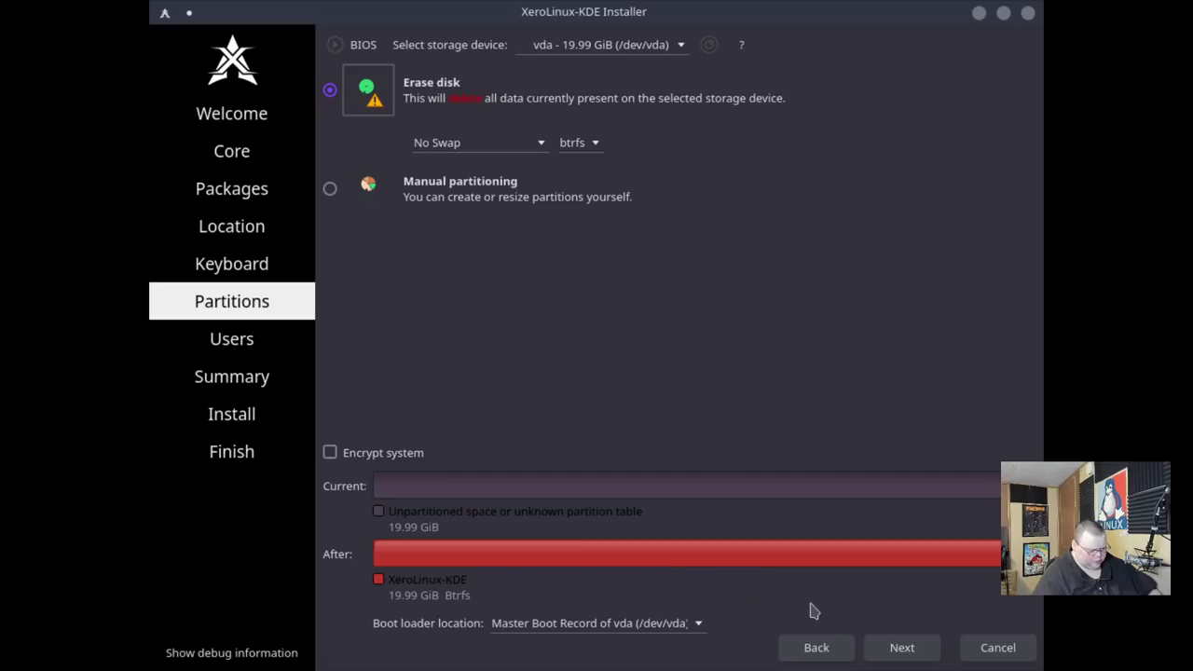
Enter the user's name, computer name xerovm and a password, reusing it for the administrator account.
{"action": "left_click", "coordinate": [907, 655]}
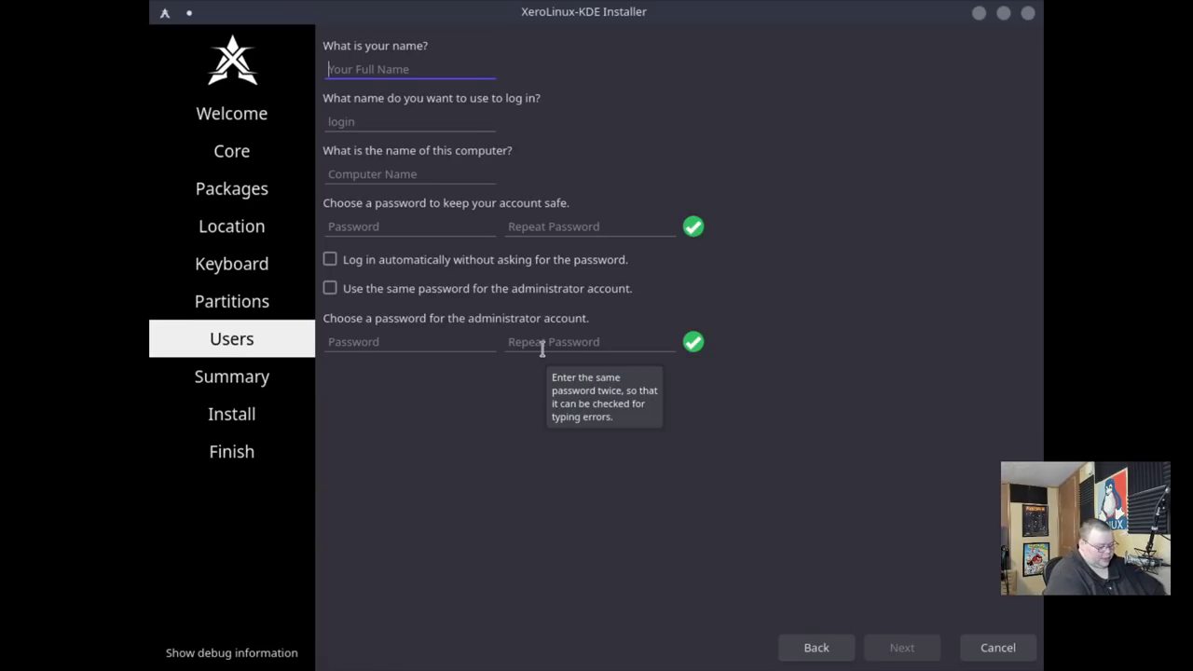
{"action": "type", "text": "matt"}
{"action": "key", "text": "Tab"}
{"action": "key", "text": "Tab"}
{"action": "type", "text": "xerovm"}
{"action": "key", "text": "Tab"}
{"action": "type", "text": "123"}
{"action": "key", "text": "Tab"}
{"action": "type", "text": "123"}
{"action": "key", "text": "Tab"}
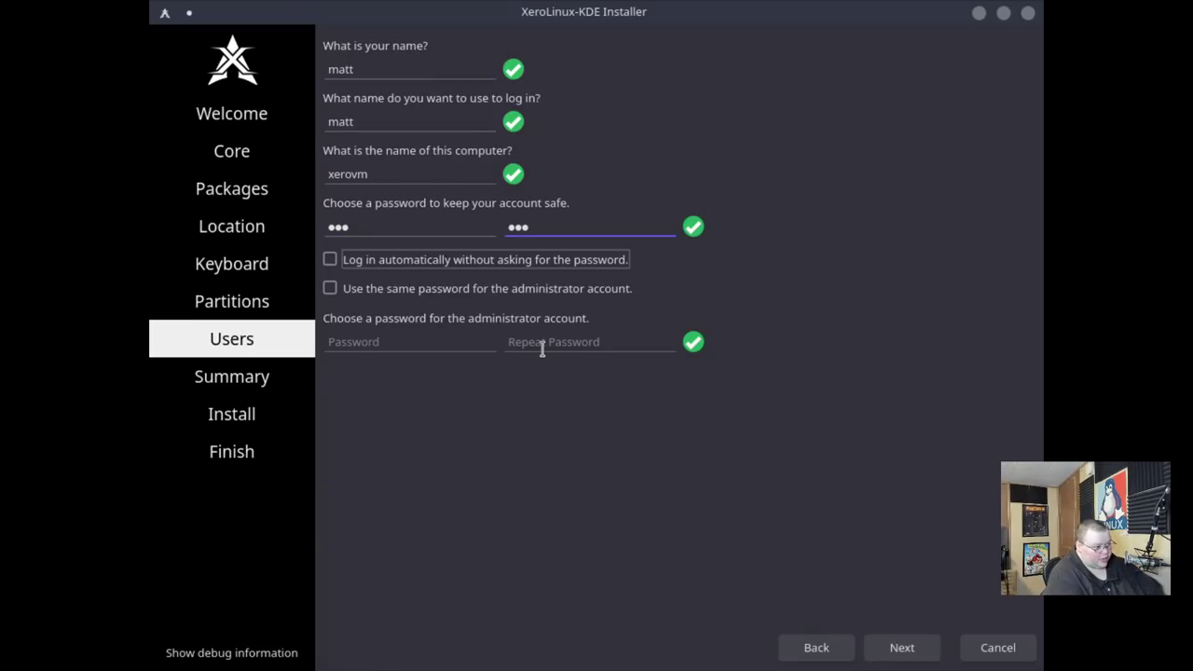
{"action": "left_click", "coordinate": [332, 289]}
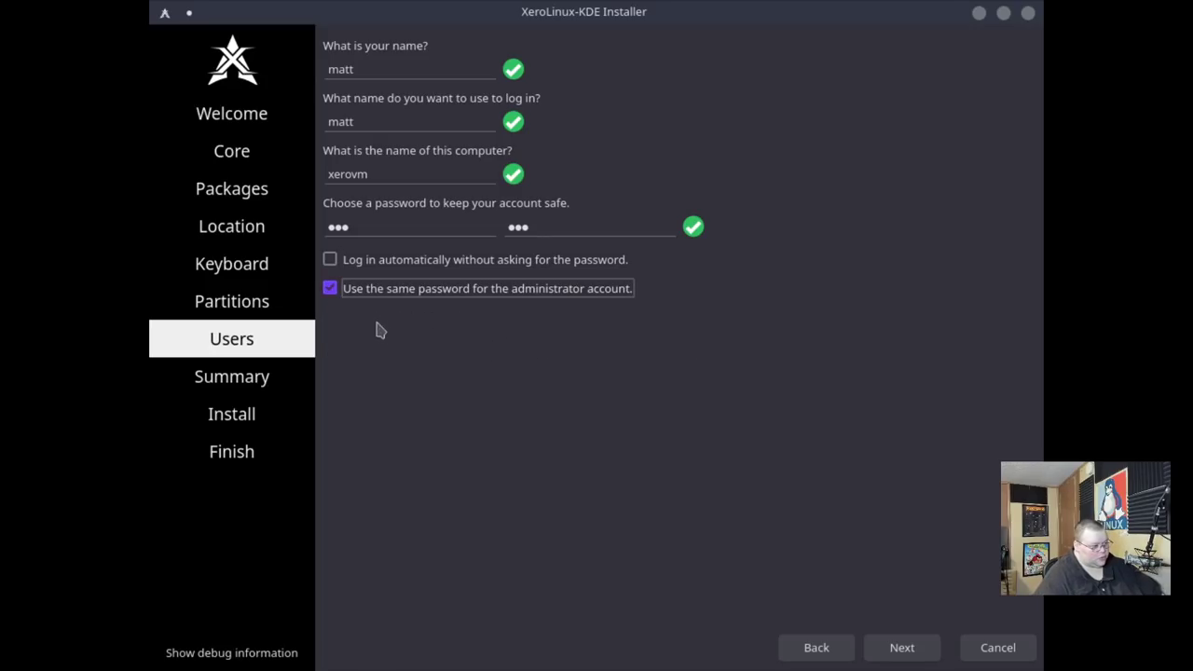
Start the installation from the summary and confirm installing to the disk.
{"action": "left_click", "coordinate": [902, 648]}
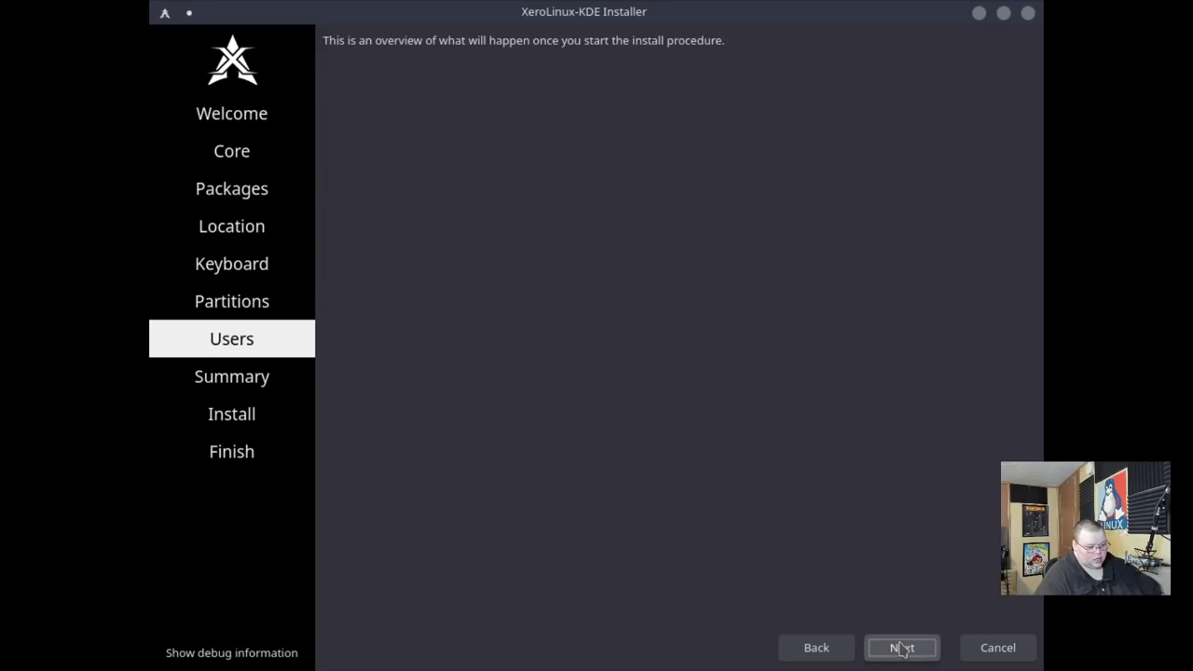
{"action": "left_click", "coordinate": [901, 648]}
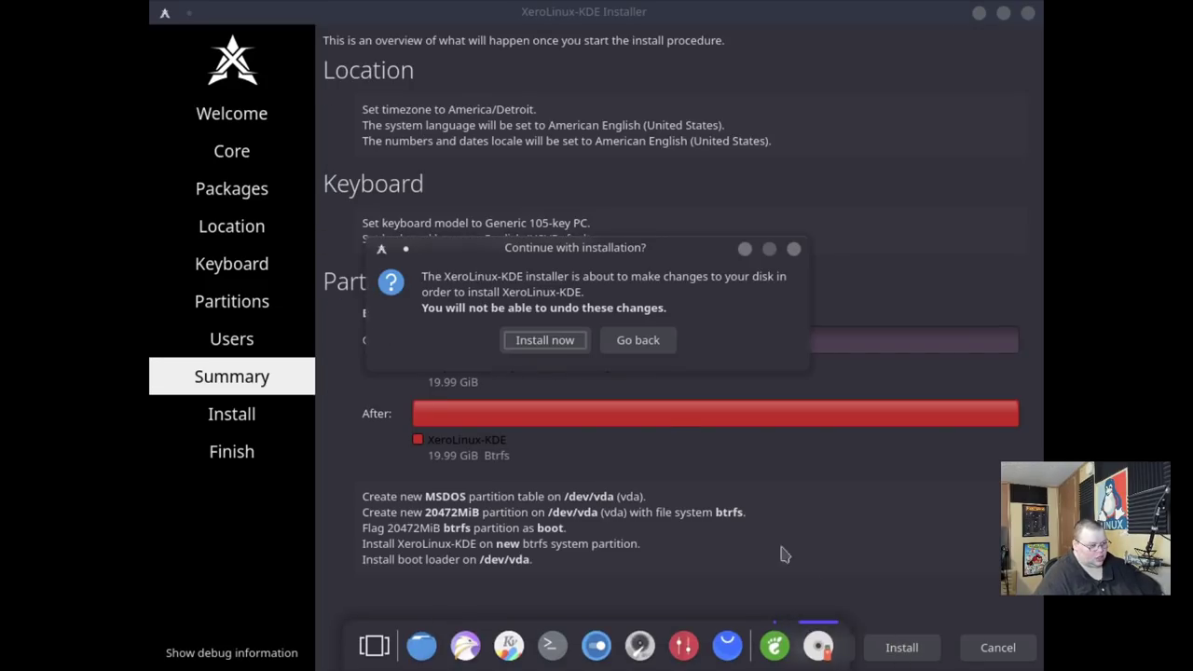
{"action": "left_click", "coordinate": [546, 343]}
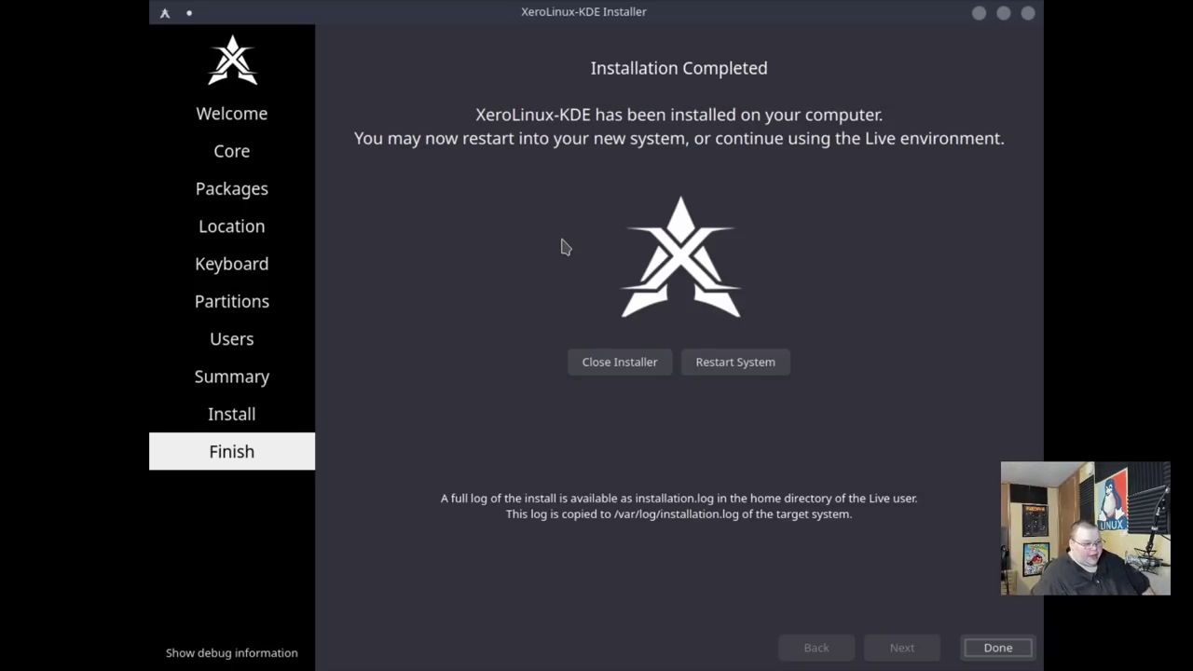
Restart from the Installation Completed page to boot into the new Plasma desktop.
{"action": "left_click", "coordinate": [728, 369]}
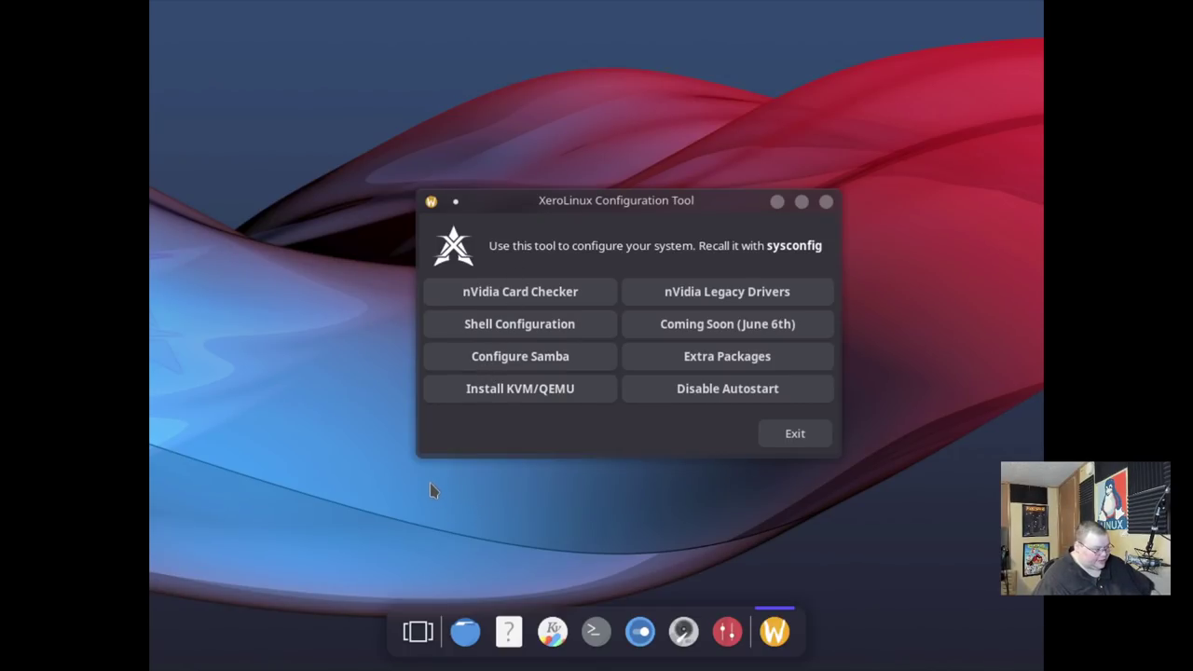
Search 'display' in the launcher, apply and keep 1920x1080 (16:9), then close System Settings.
{"action": "key", "text": "super"}
{"action": "mouse_move", "coordinate": [345, 245]}
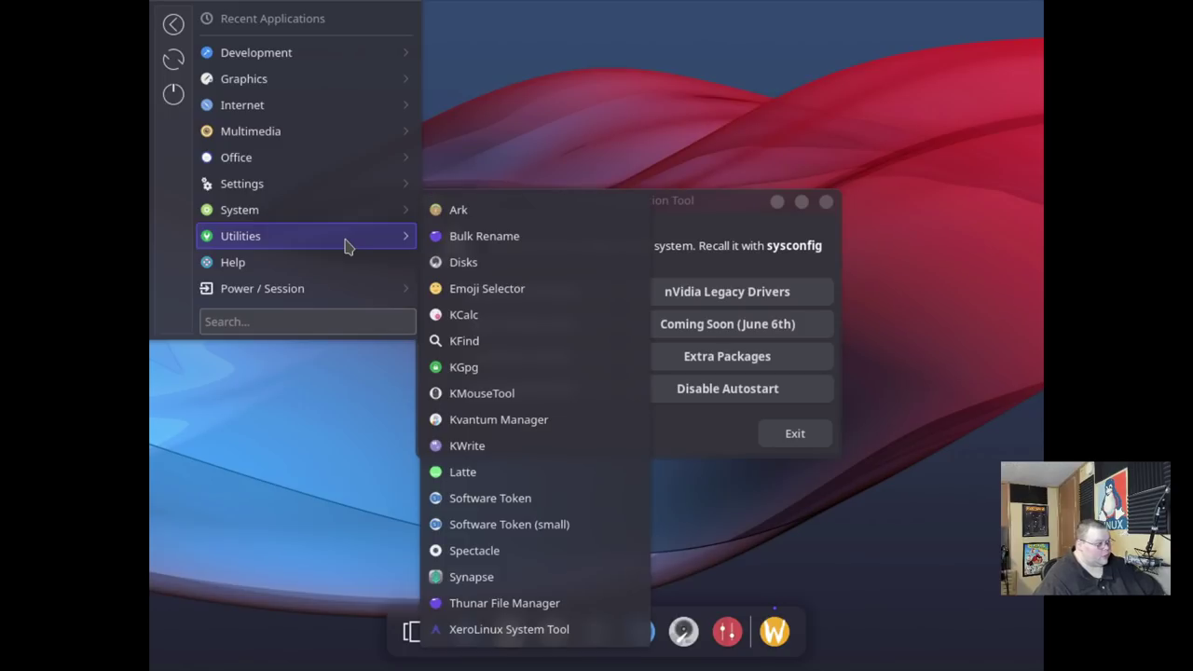
{"action": "type", "text": "display"}
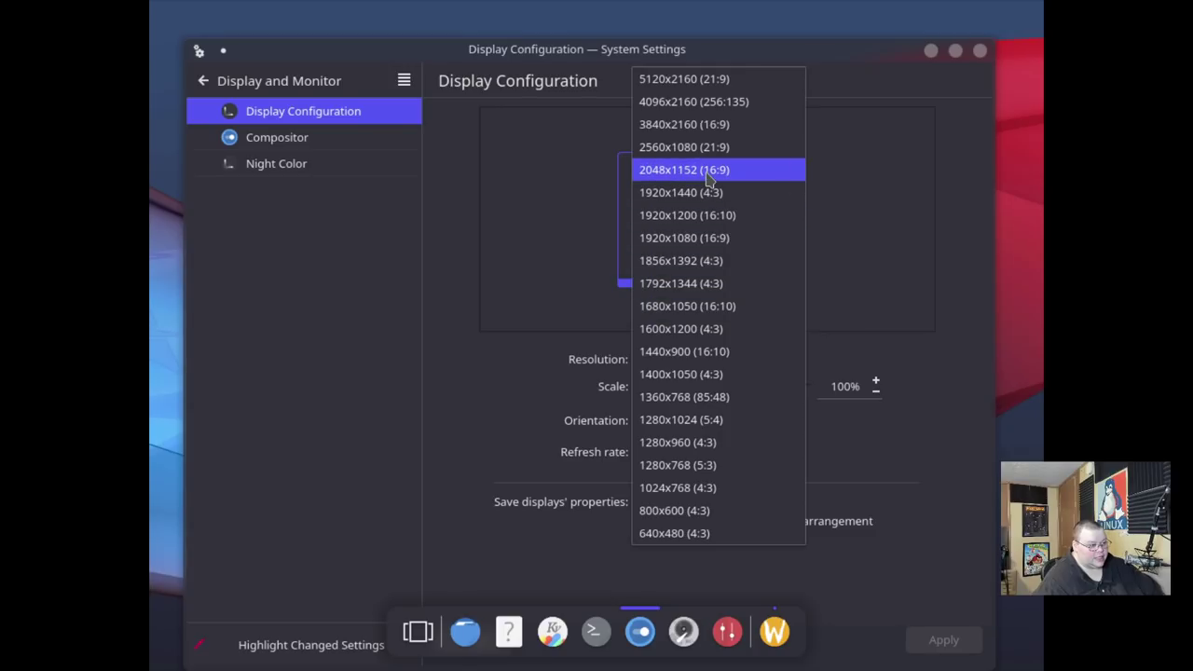
{"action": "left_click", "coordinate": [707, 237]}
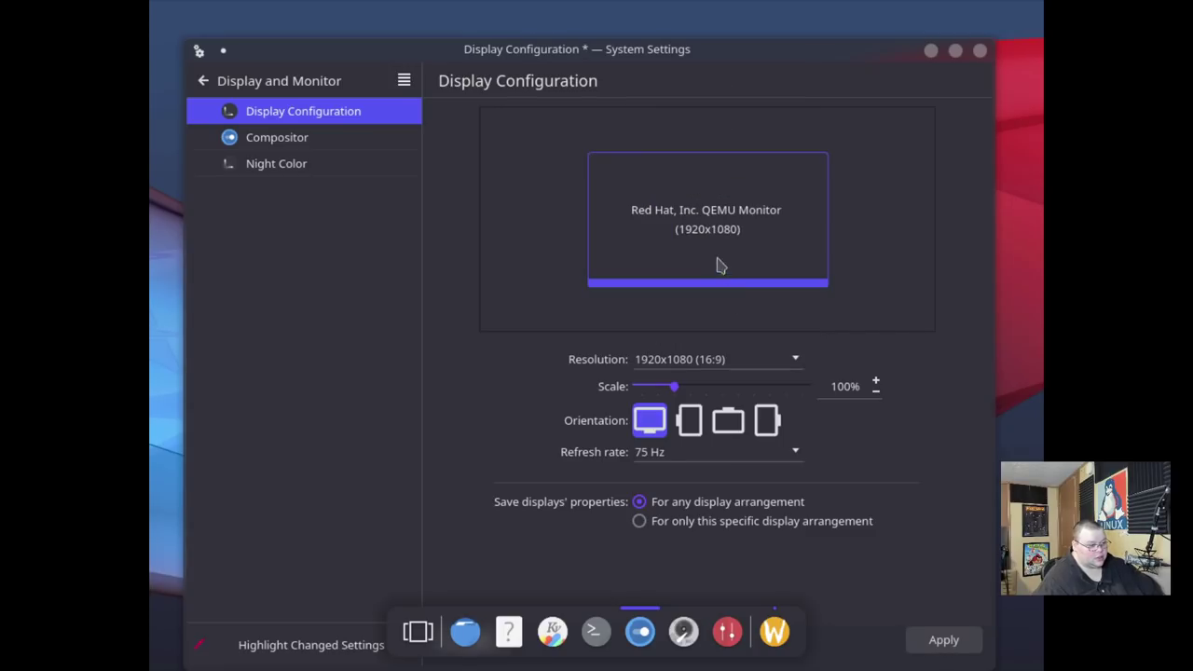
{"action": "left_click", "coordinate": [931, 639]}
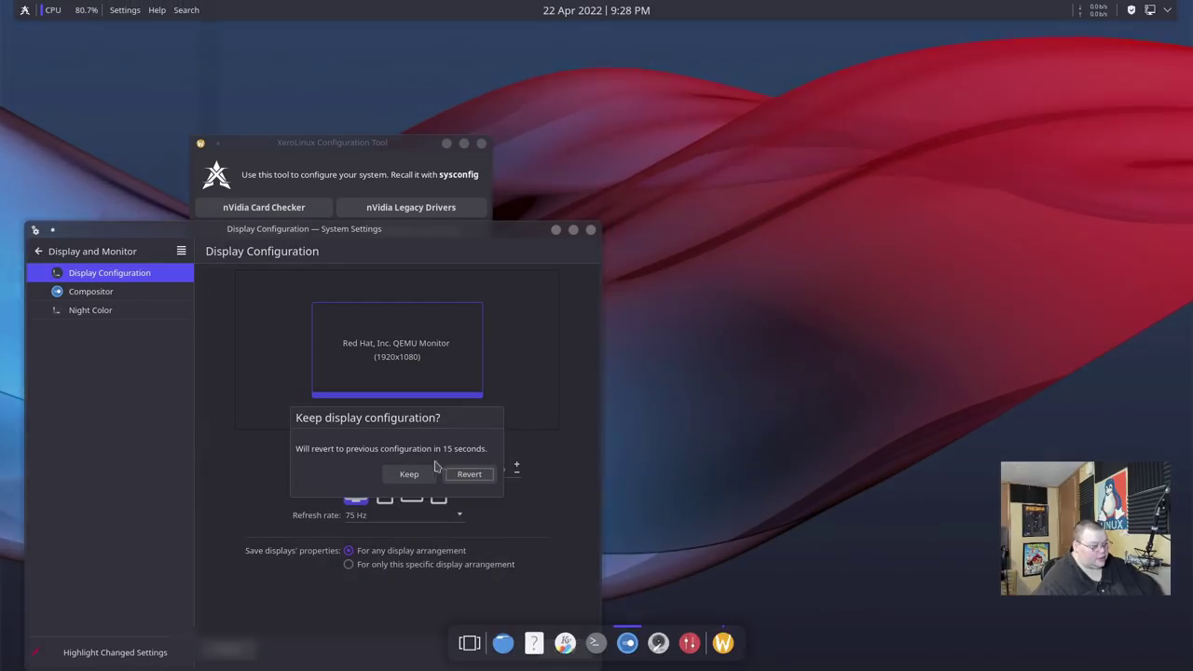
{"action": "left_click", "coordinate": [409, 475]}
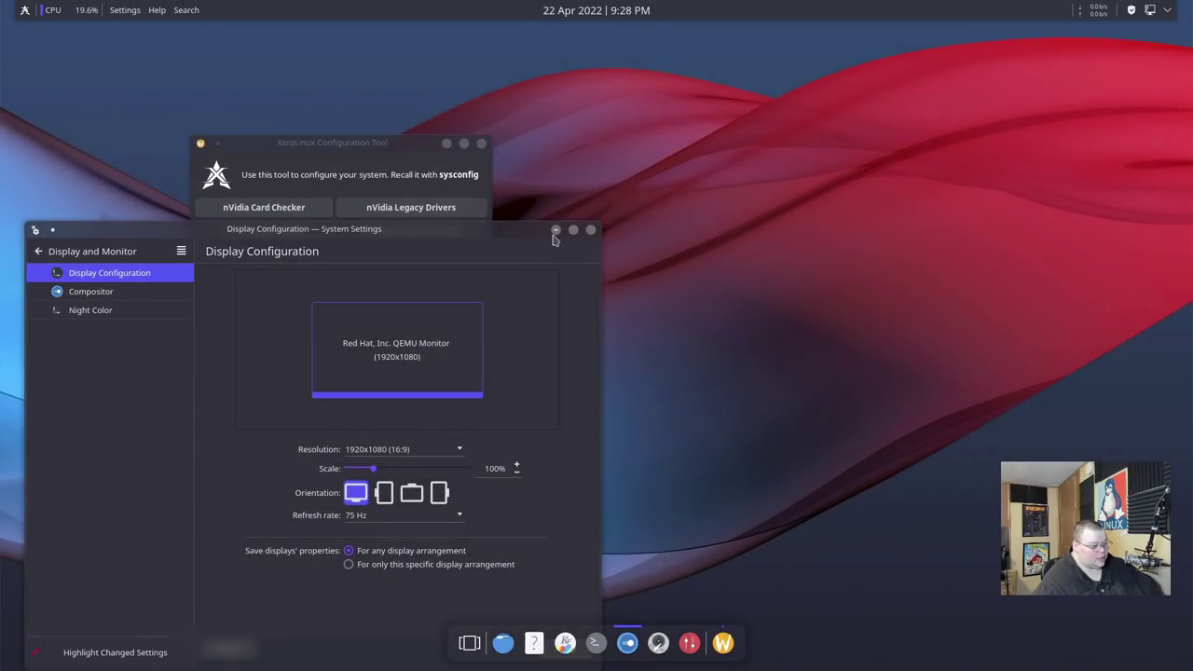
{"action": "left_click", "coordinate": [593, 230]}
Drag the XeroLinux Configuration Tool window from the upper left to the screen centre.
{"action": "left_click_drag", "start_coordinate": [372, 143], "coordinate": [658, 242]}
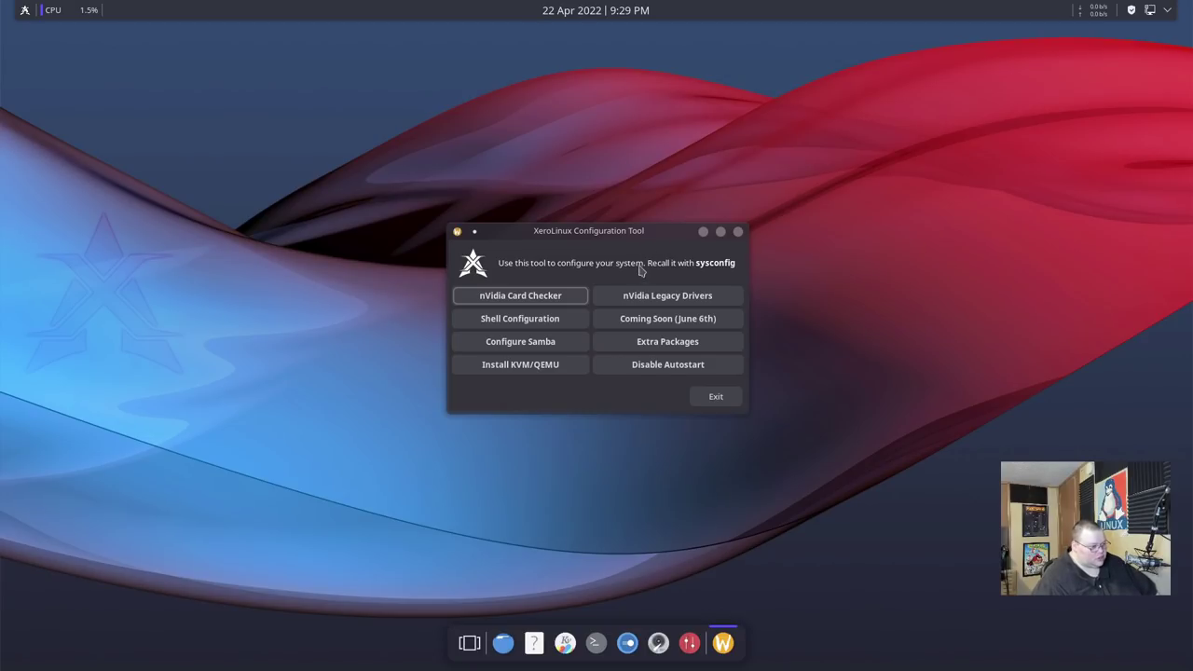
Exit the XeroLinux Shell Selection Tool and disable the Configuration Tool's autostart at login.
{"action": "left_click", "coordinate": [524, 318]}
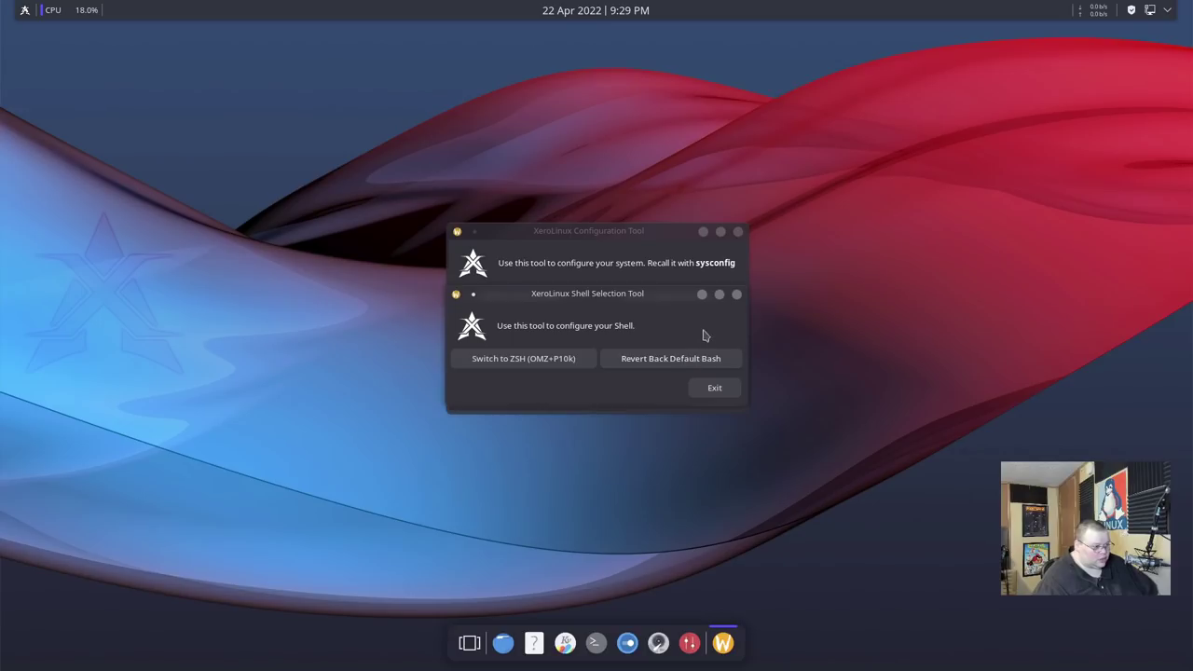
{"action": "left_click_drag", "start_coordinate": [650, 296], "coordinate": [599, 297]}
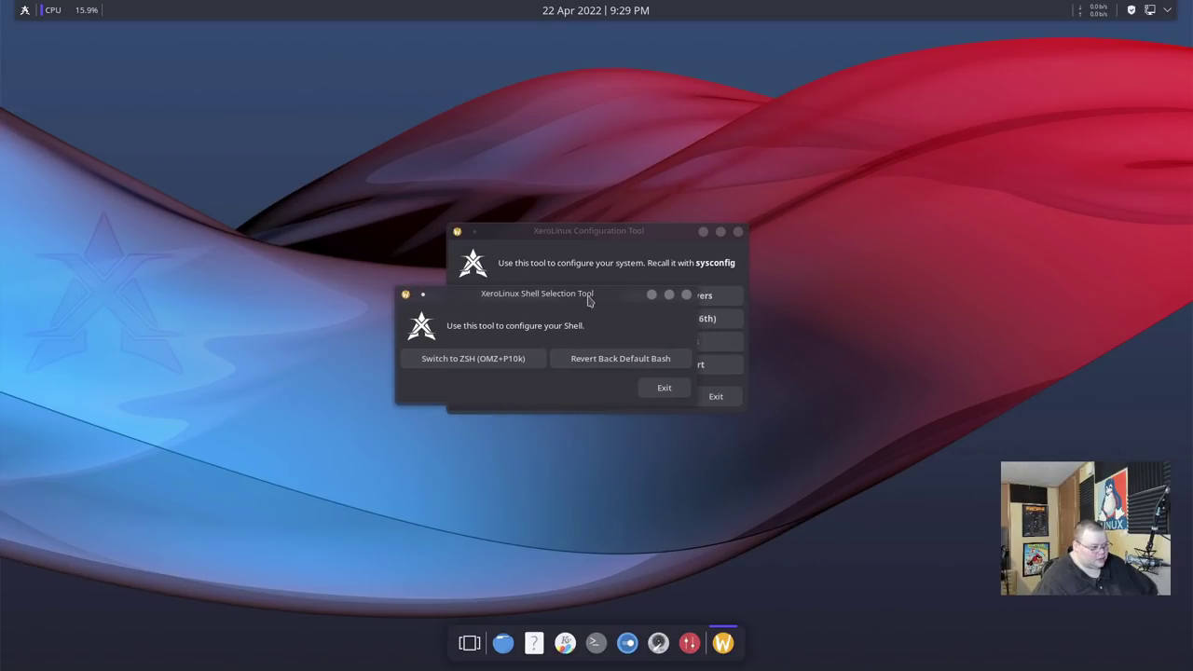
{"action": "left_click", "coordinate": [662, 387]}
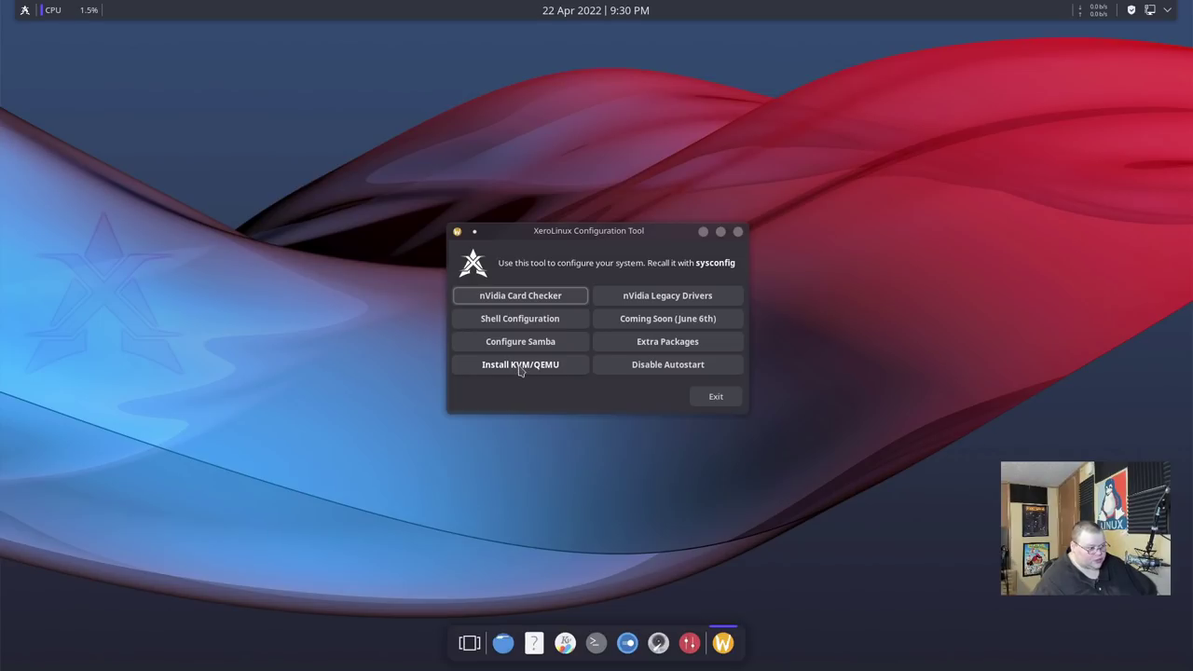
{"action": "left_click", "coordinate": [671, 368]}
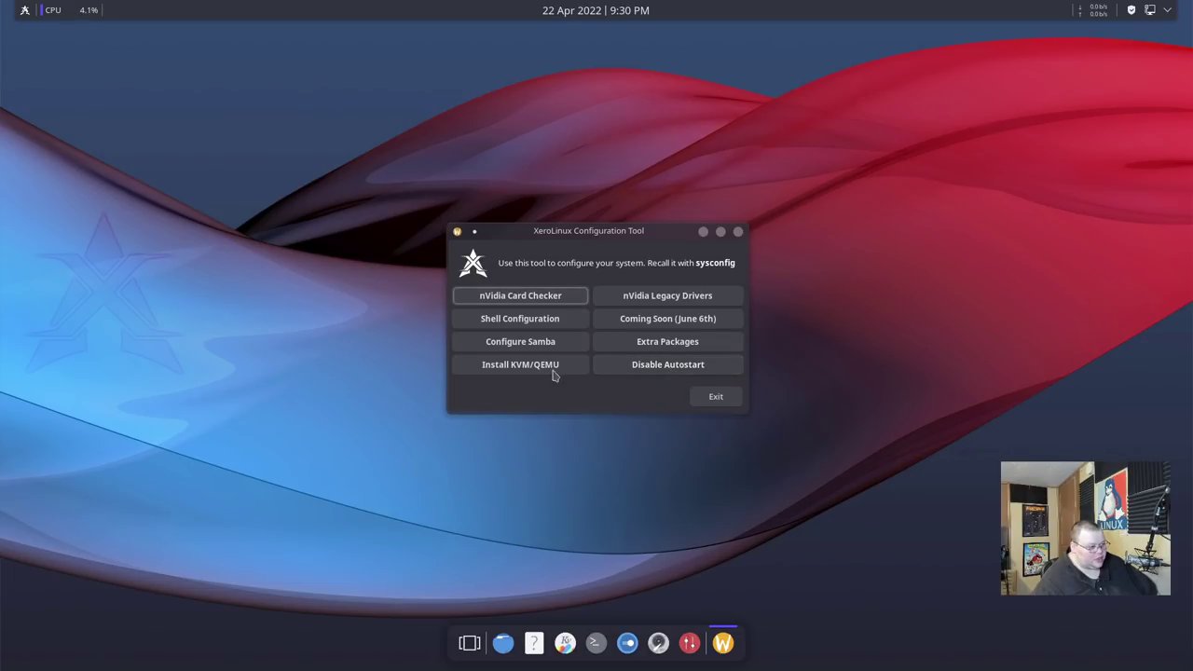
{"action": "left_click_drag", "start_coordinate": [604, 233], "coordinate": [592, 225]}
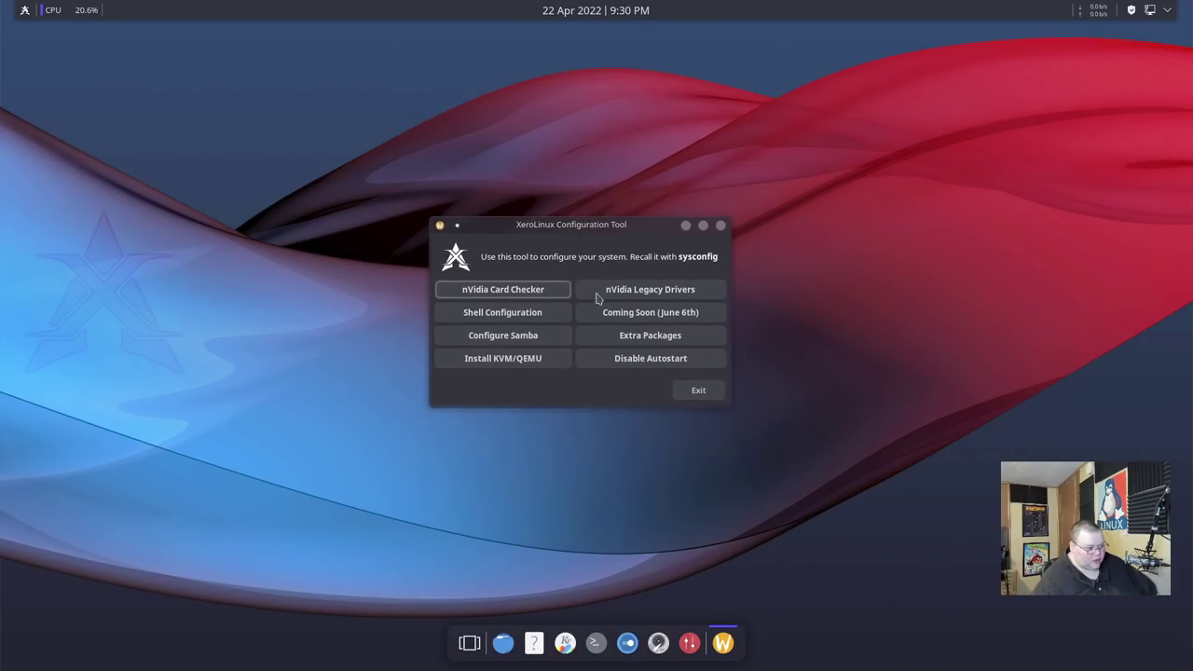
Install KDE Window Tiling (kwin-bismuth-bin) from Extra Packages with the sudo password, then exit the list.
{"action": "left_click", "coordinate": [645, 342]}
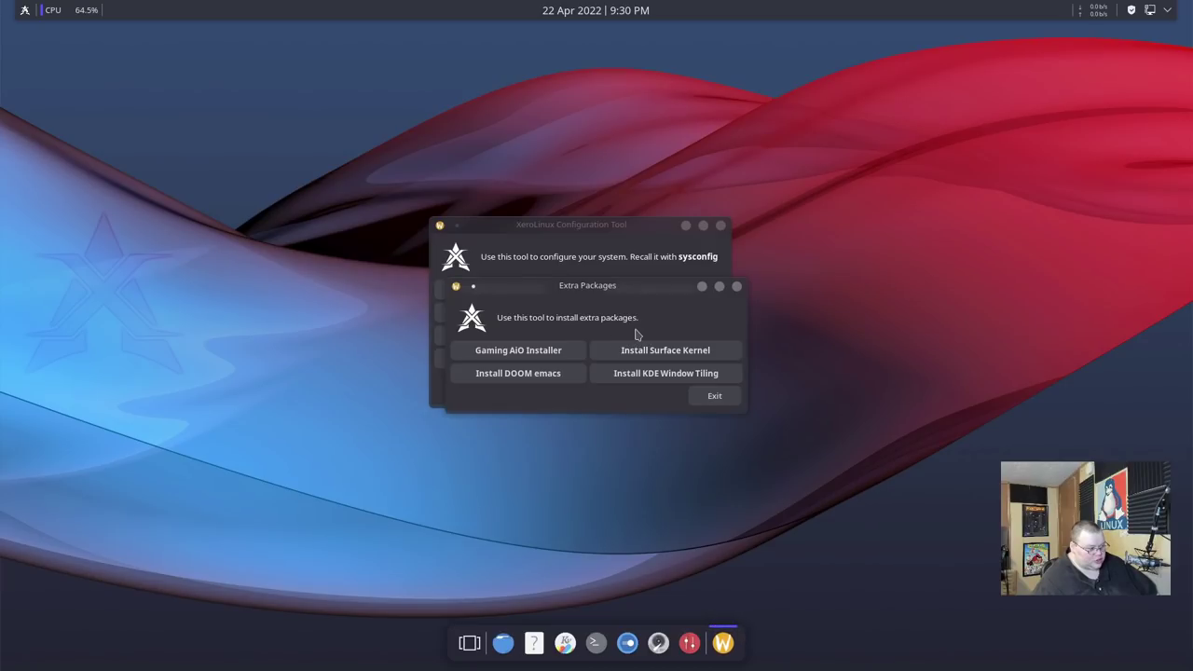
{"action": "left_click_drag", "start_coordinate": [620, 287], "coordinate": [639, 280]}
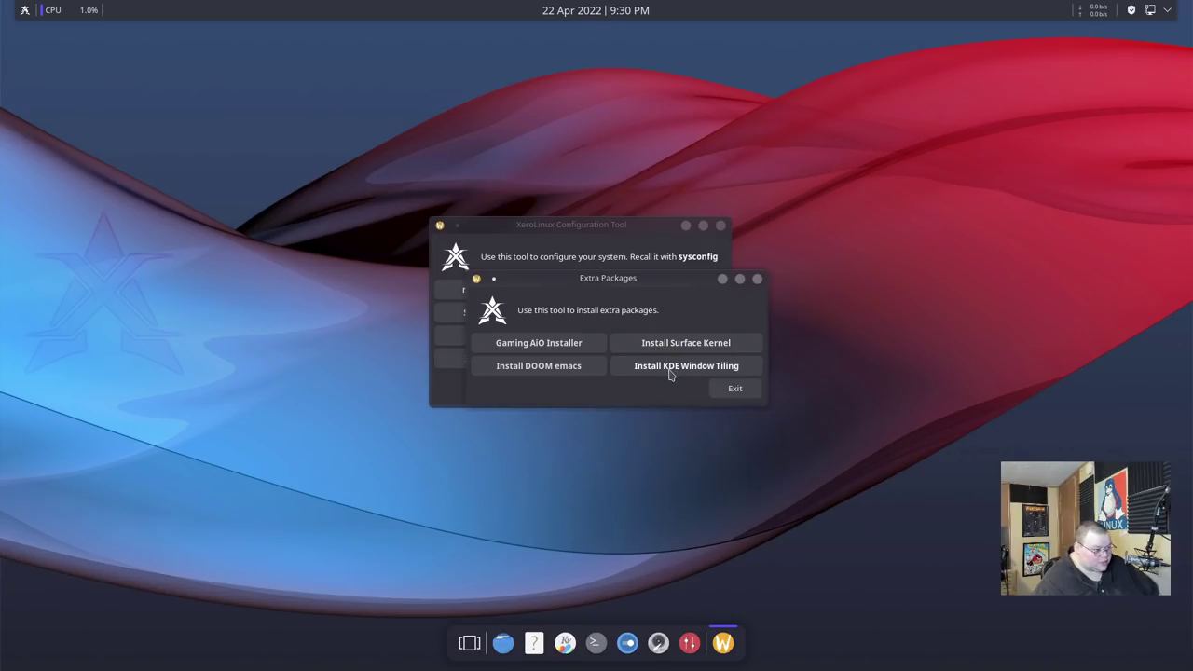
{"action": "left_click", "coordinate": [669, 373]}
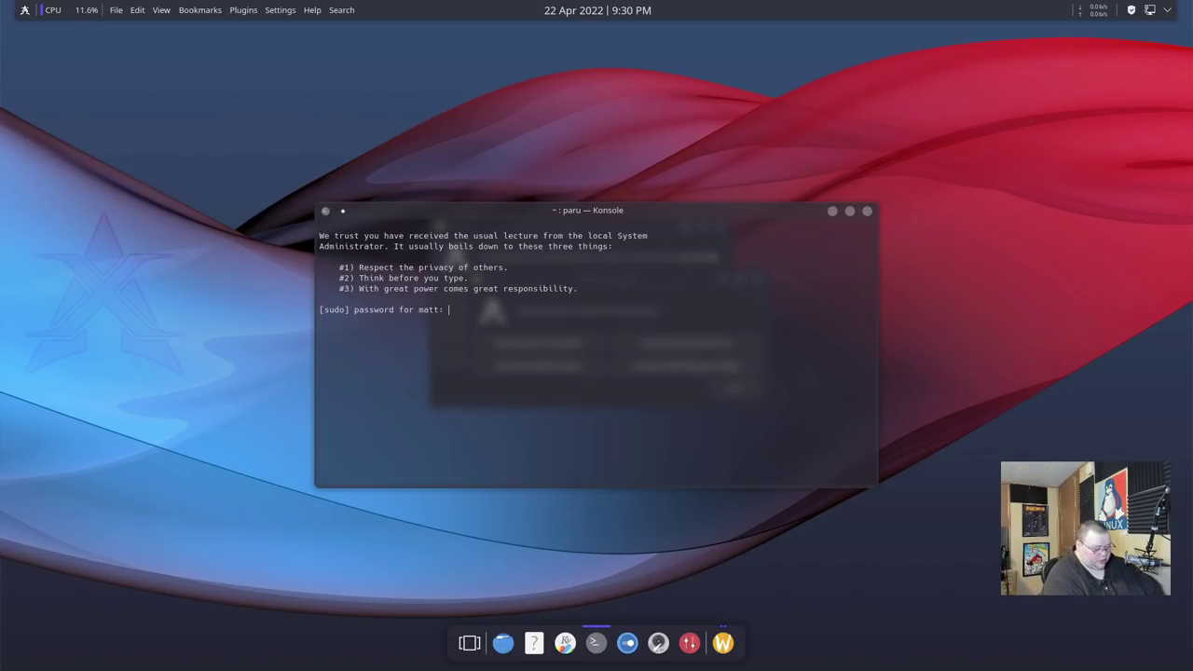
{"action": "key", "text": "Return"}
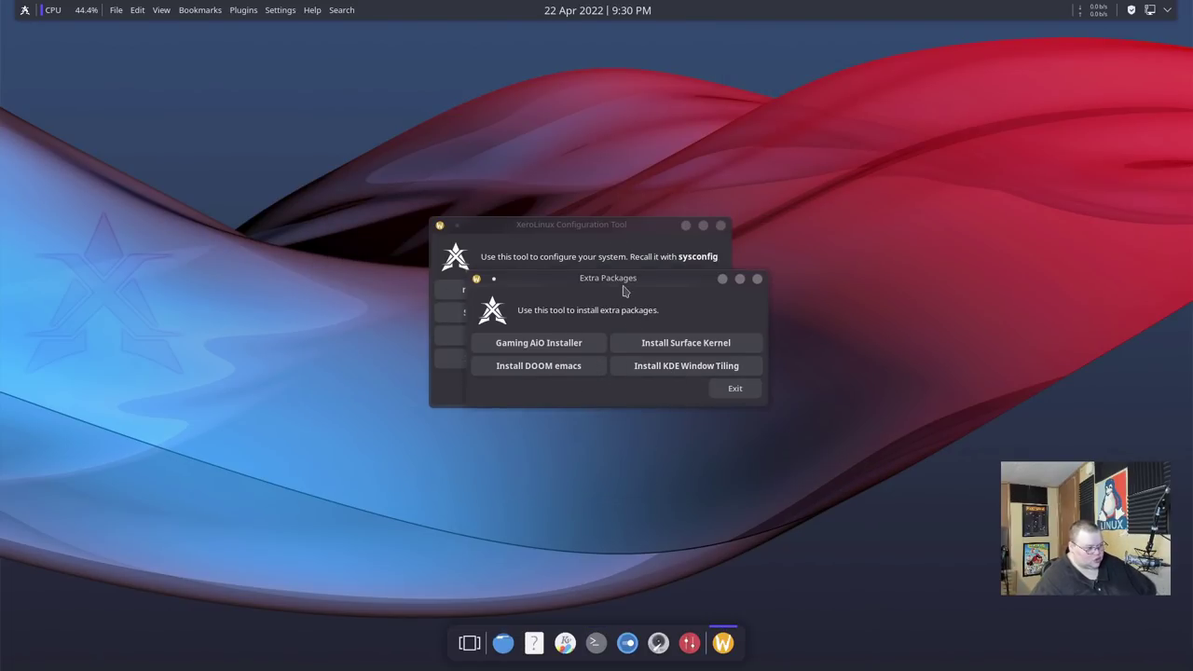
{"action": "left_click_drag", "start_coordinate": [627, 285], "coordinate": [664, 274]}
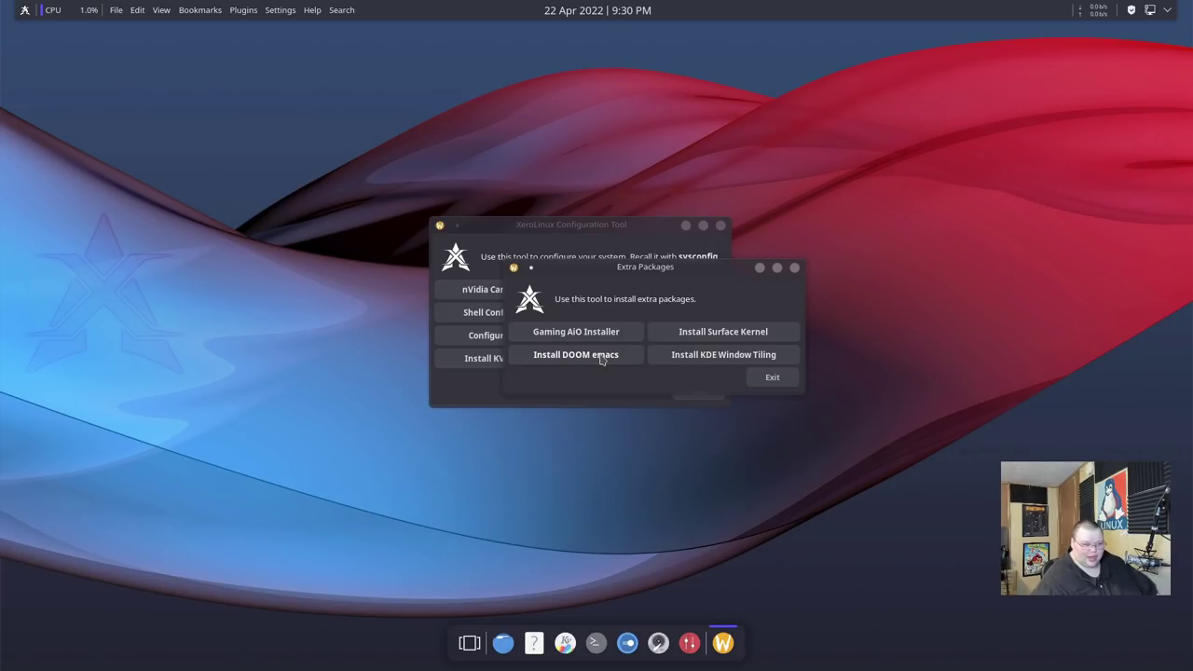
{"action": "left_click", "coordinate": [762, 378]}
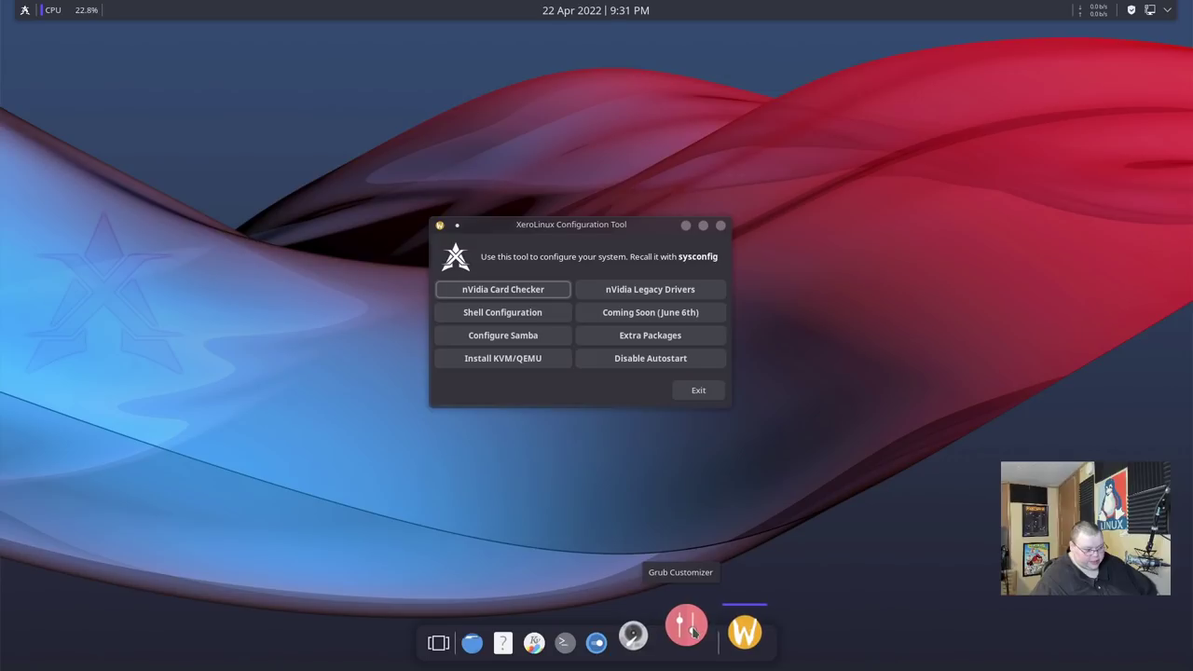
Exit the XeroLinux Configuration Tool, leaving the bare Plasma desktop with its dock.
{"action": "left_click", "coordinate": [699, 393]}
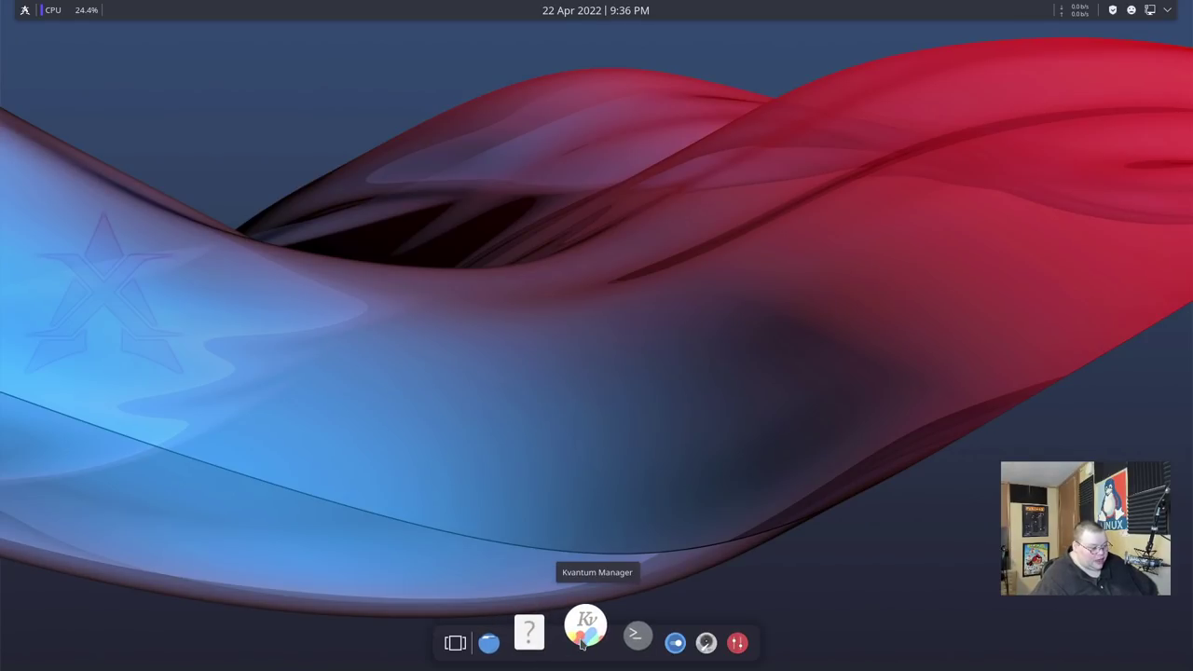
{"action": "left_click", "coordinate": [675, 631]}
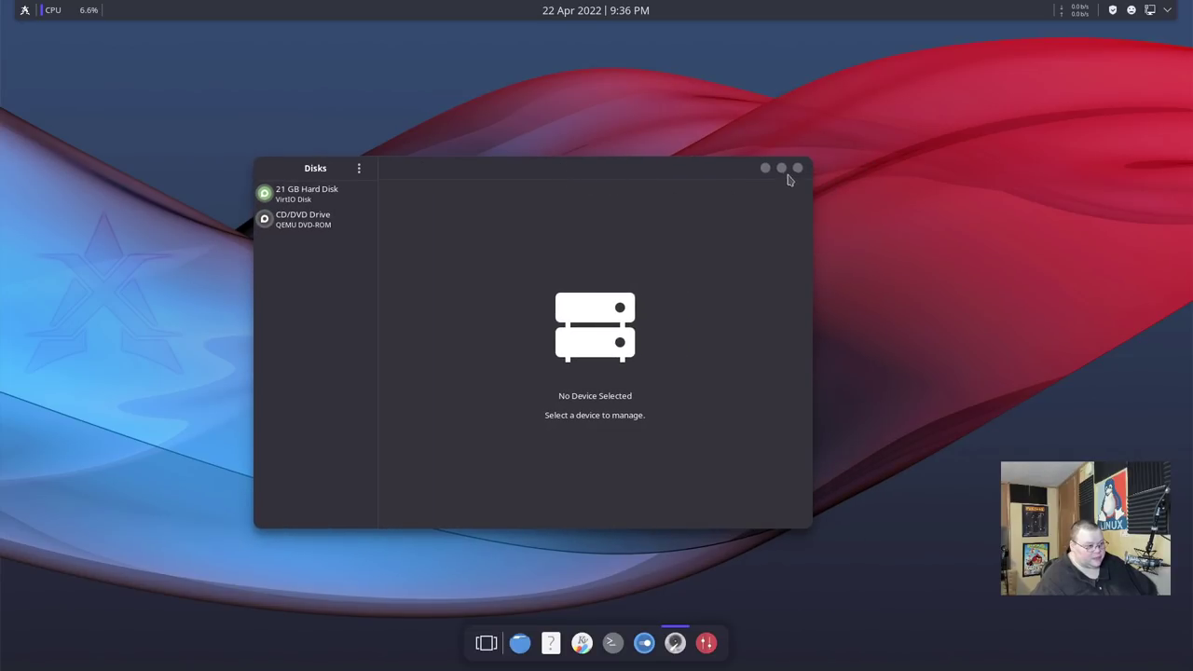
{"action": "left_click", "coordinate": [795, 172]}
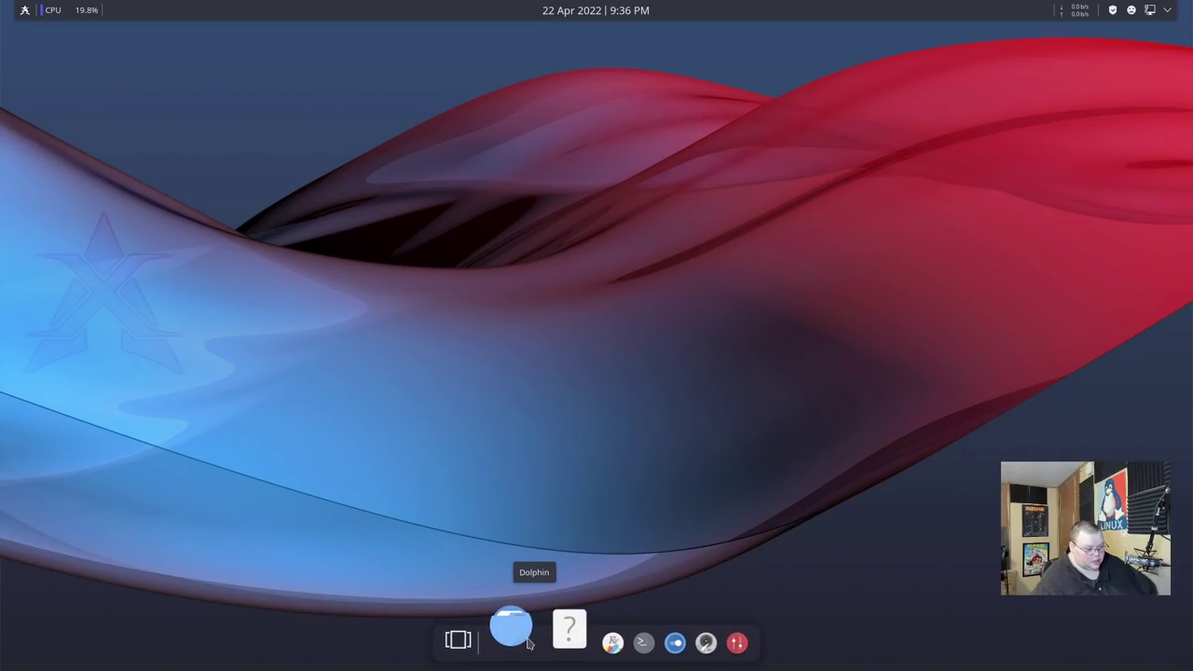
{"action": "left_click", "coordinate": [515, 630]}
{"action": "left_click", "coordinate": [581, 642]}
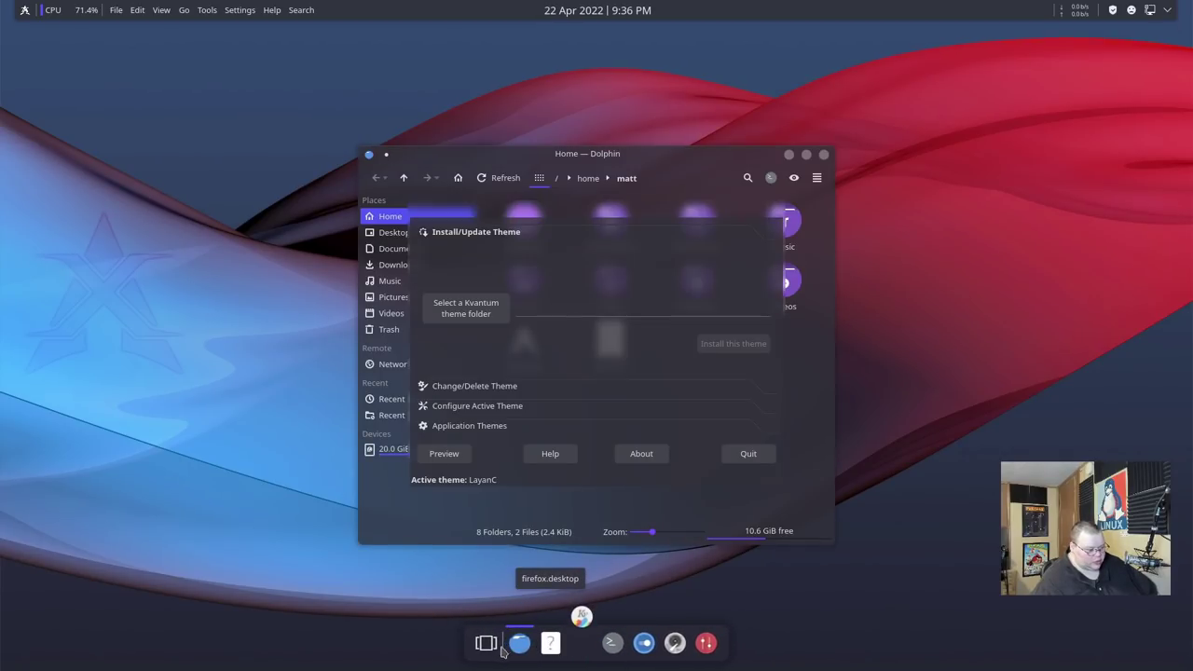
{"action": "left_click", "coordinate": [488, 649]}
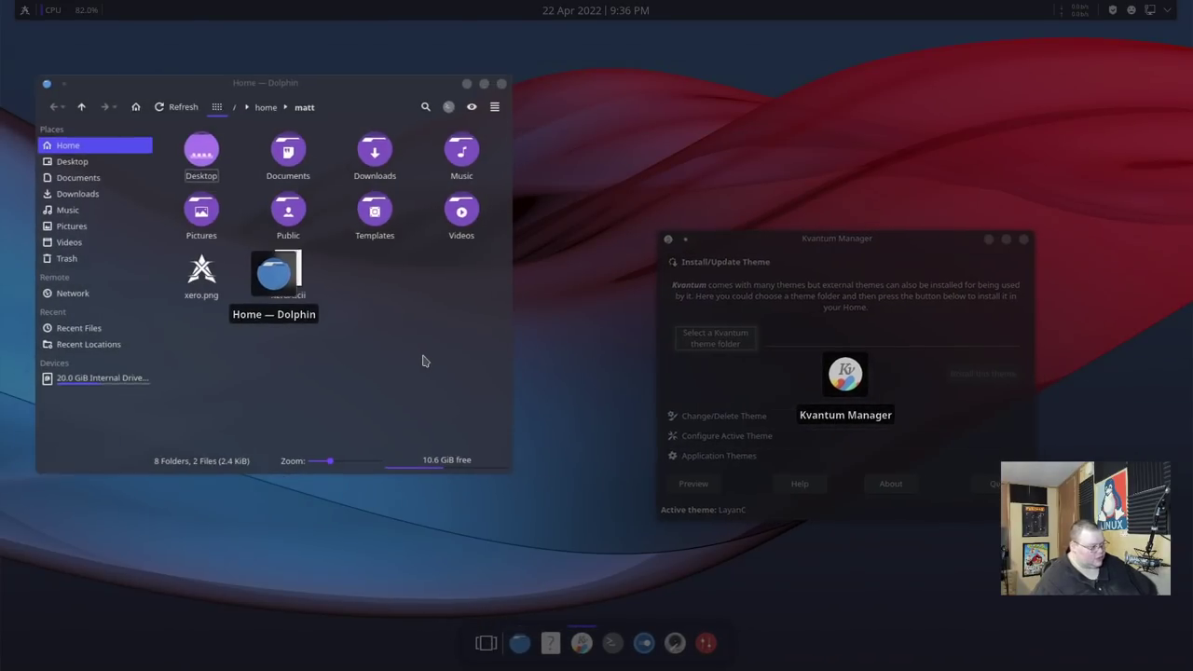
{"action": "left_click", "coordinate": [423, 361]}
{"action": "left_click_drag", "start_coordinate": [653, 156], "coordinate": [852, 104]}
{"action": "left_click_drag", "start_coordinate": [488, 221], "coordinate": [425, 221]}
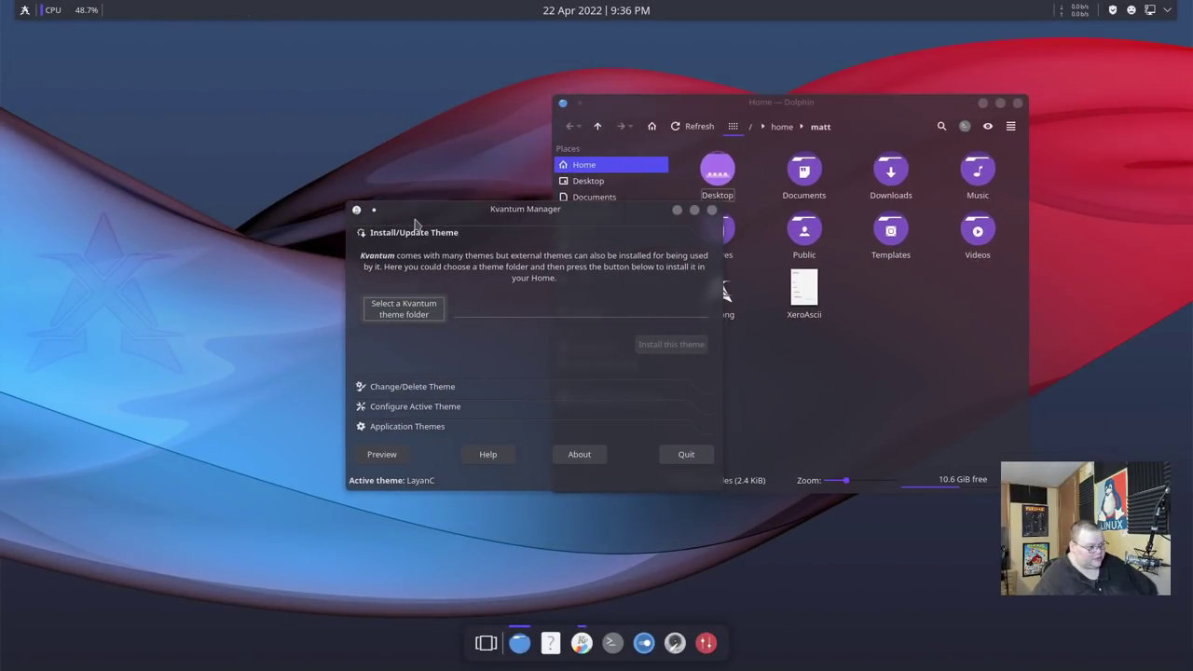
{"action": "left_click", "coordinate": [694, 105]}
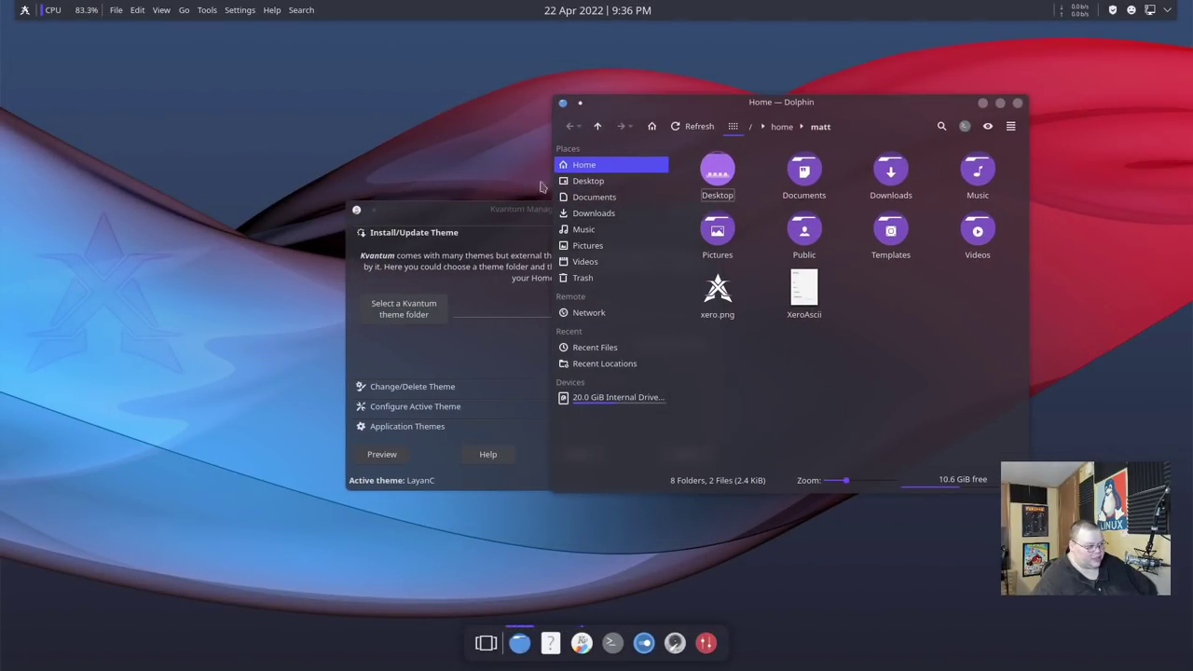
{"action": "left_click", "coordinate": [489, 218]}
{"action": "left_click", "coordinate": [767, 107]}
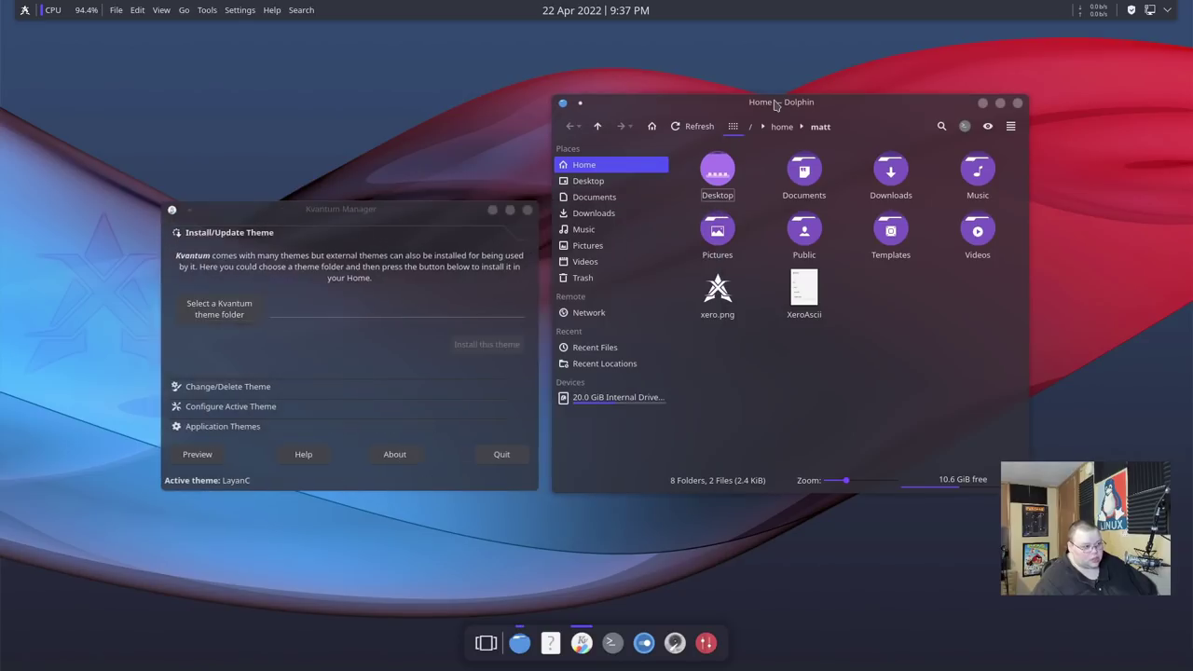
{"action": "left_click", "coordinate": [489, 218]}
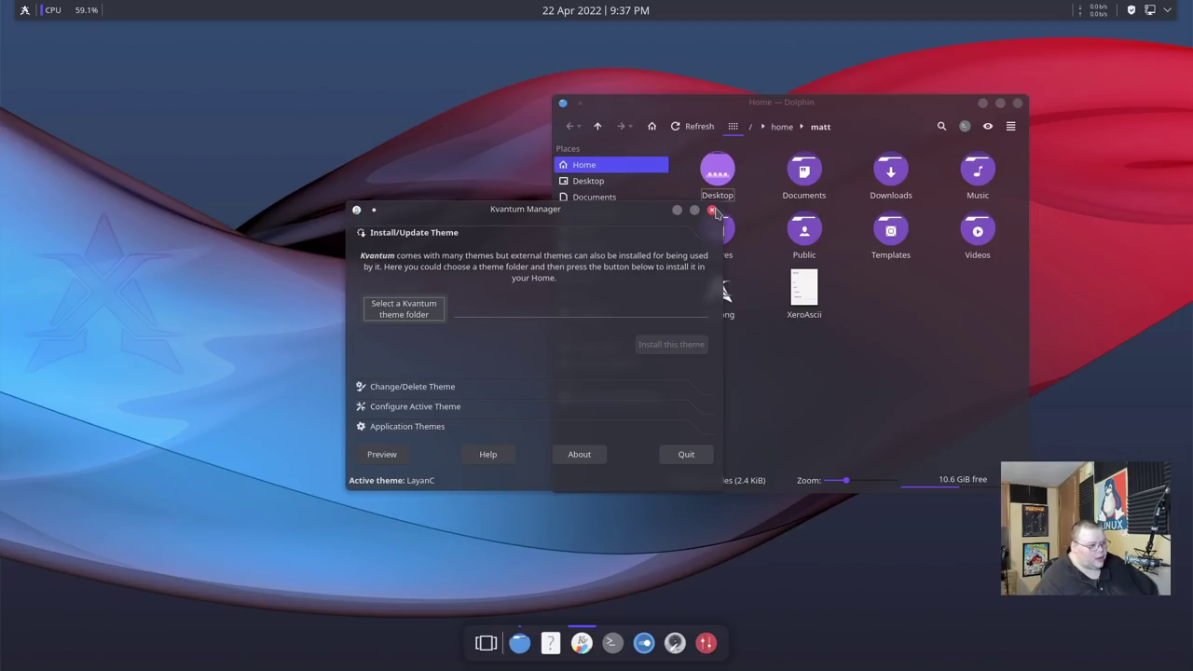
{"action": "left_click", "coordinate": [712, 211]}
{"action": "left_click", "coordinate": [1017, 102]}
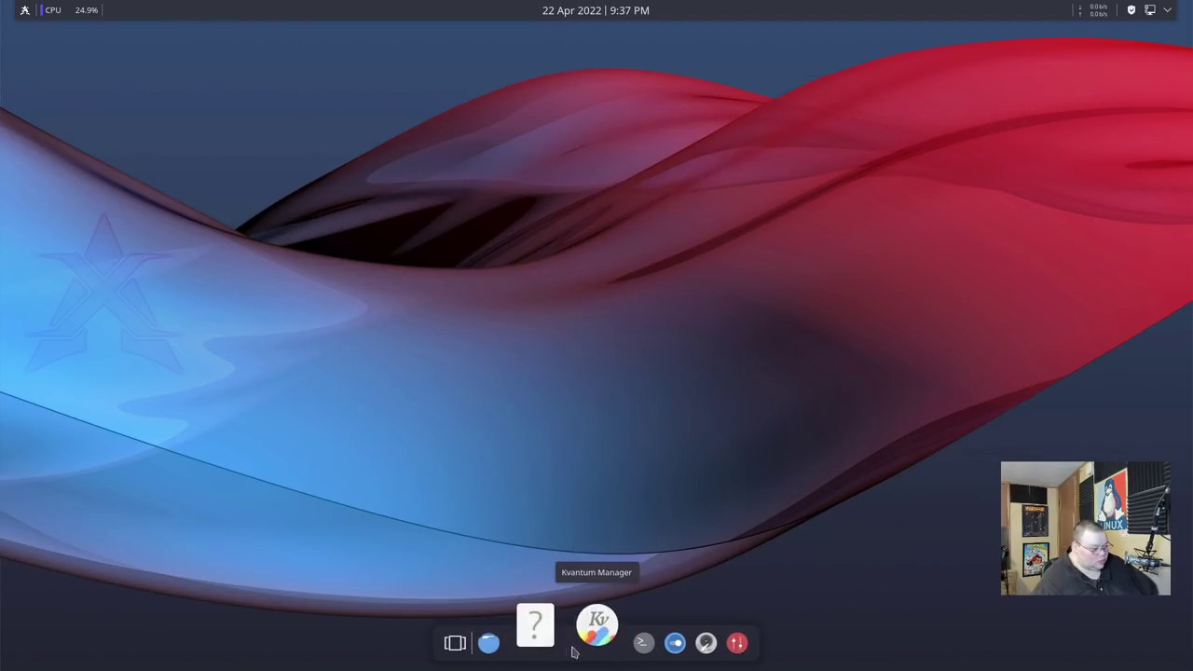
Launch Falkon from the application menu, then quit it with Ctrl+Q.
{"action": "left_click", "coordinate": [26, 11]}
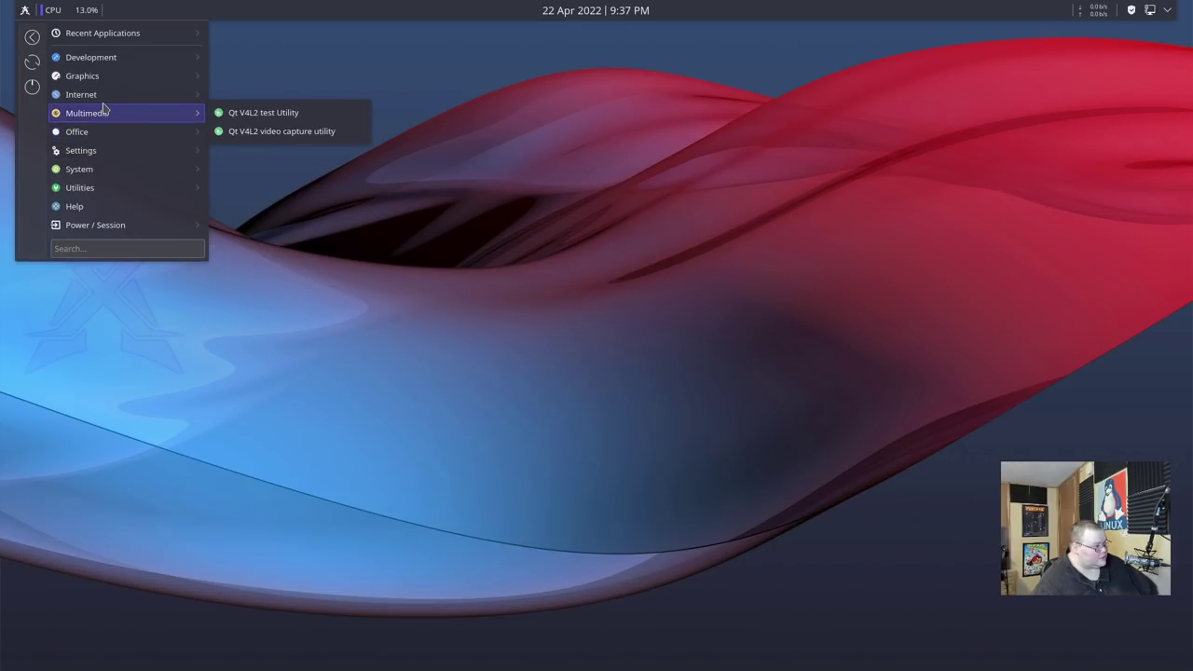
{"action": "mouse_move", "coordinate": [107, 94]}
{"action": "left_click", "coordinate": [241, 131]}
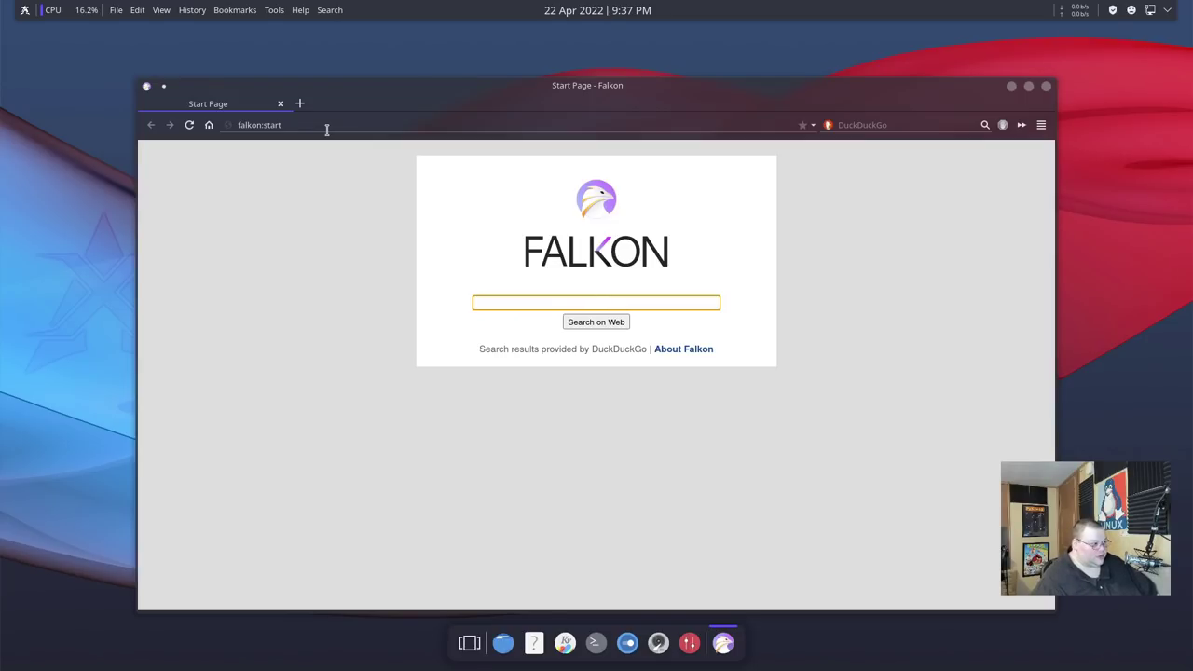
{"action": "key", "text": "ctrl+q"}
Reopen the application menu and browse its categories down to Utilities (Ark, KCalc, Kvantum Manager, Latte).
{"action": "key", "text": "super"}
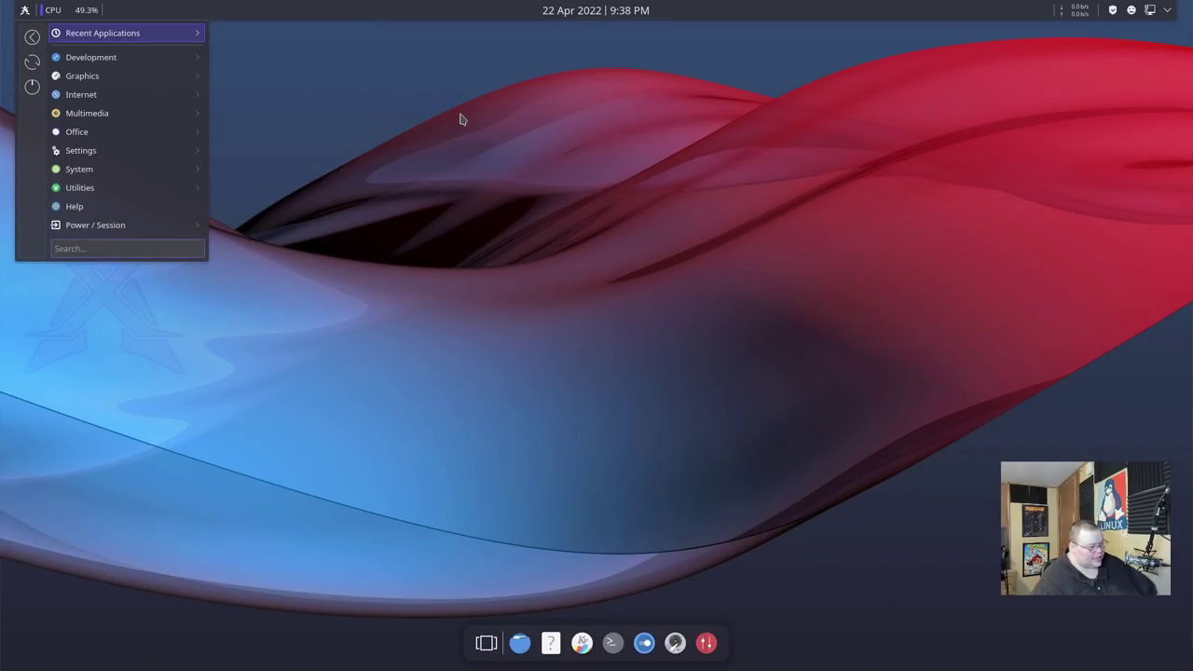
{"action": "left_click", "coordinate": [461, 114]}
{"action": "left_click", "coordinate": [25, 13]}
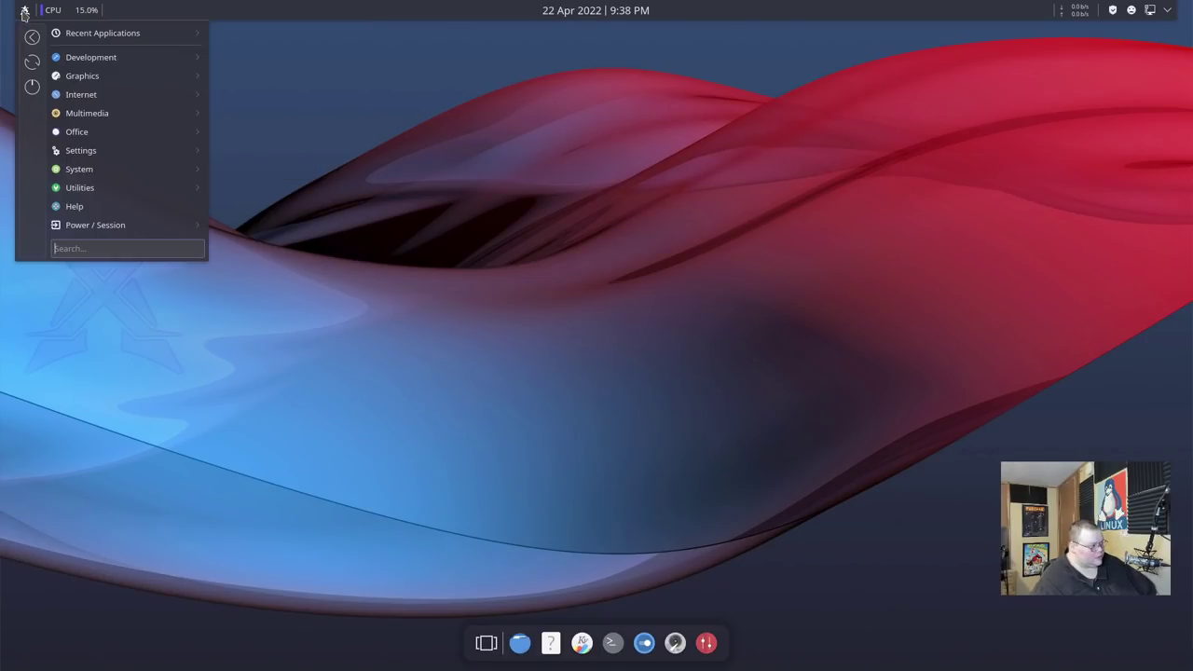
{"action": "mouse_move", "coordinate": [92, 66]}
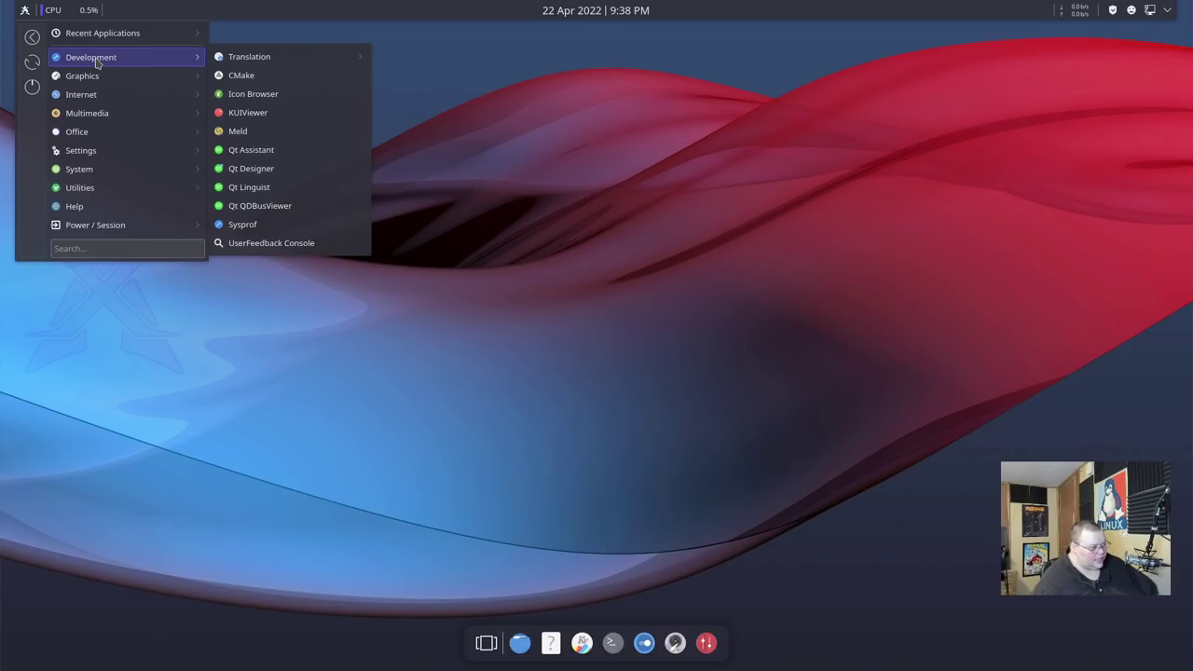
{"action": "mouse_move", "coordinate": [252, 86]}
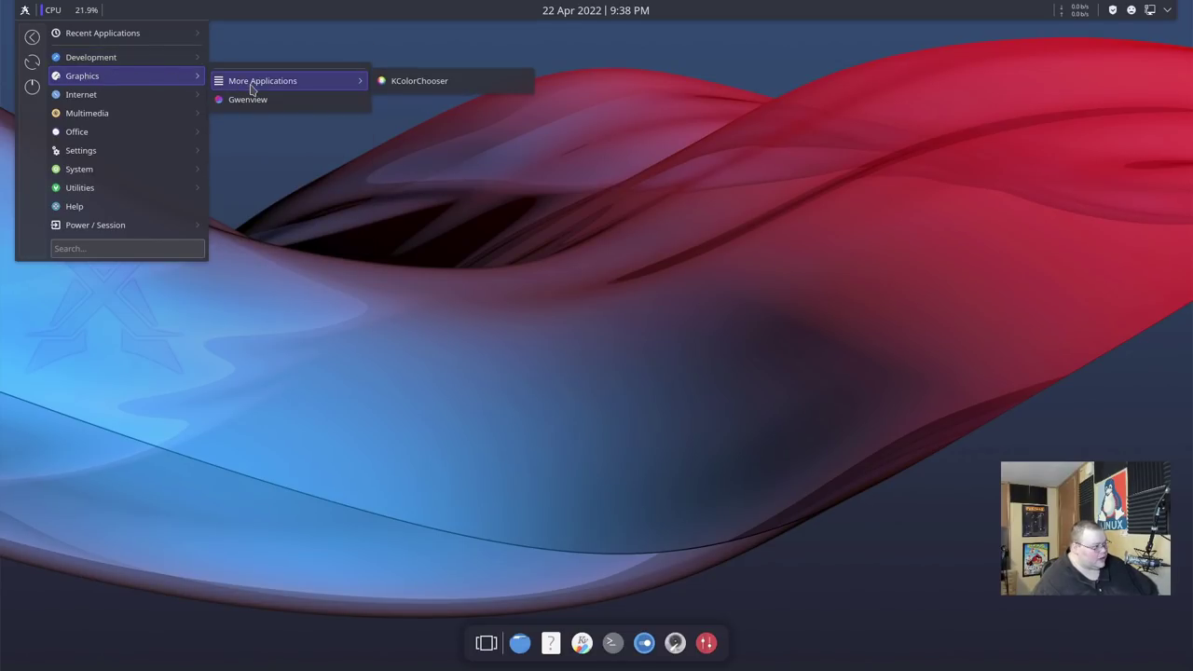
{"action": "mouse_move", "coordinate": [98, 101]}
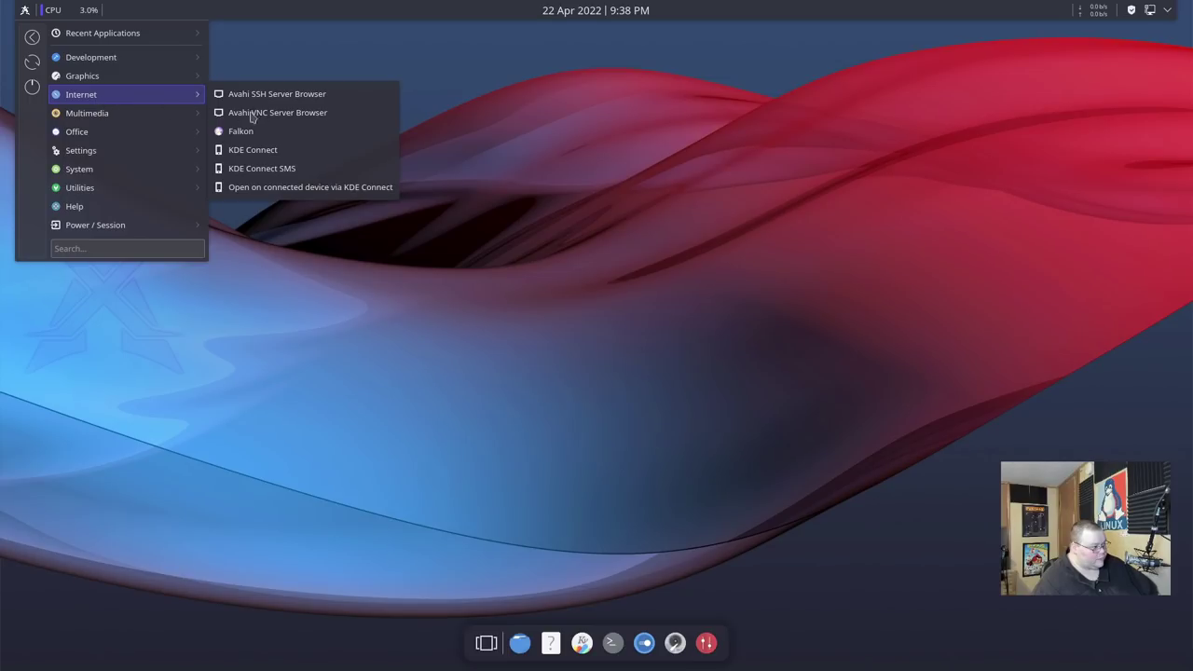
{"action": "mouse_move", "coordinate": [138, 122]}
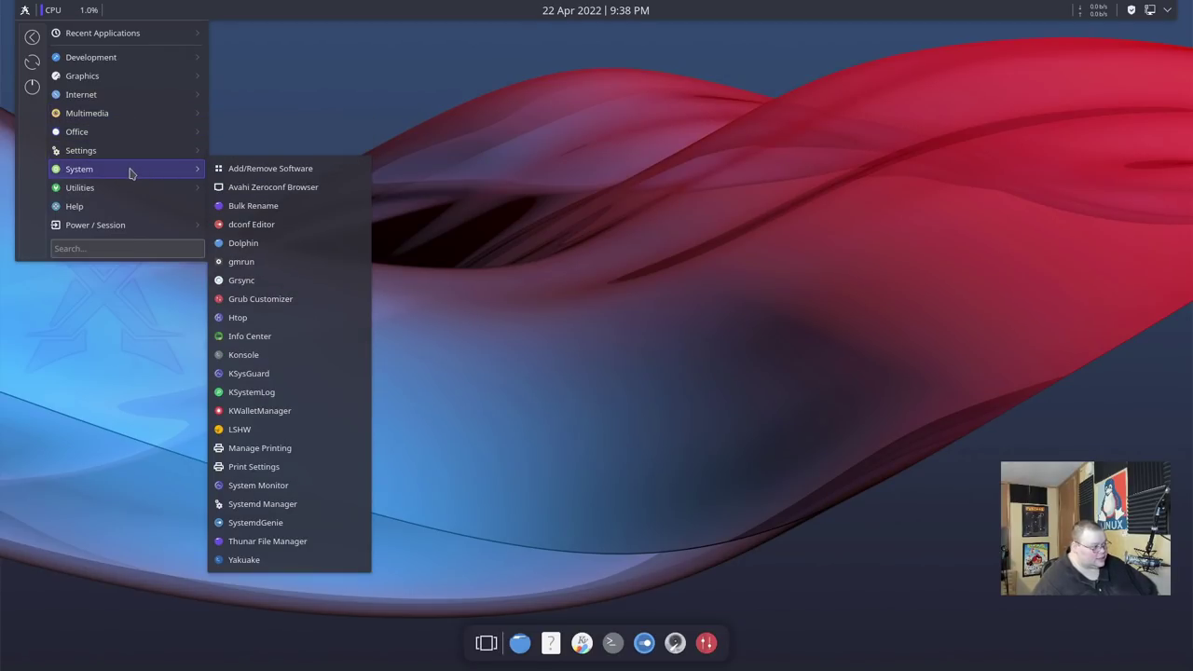
{"action": "mouse_move", "coordinate": [121, 194]}
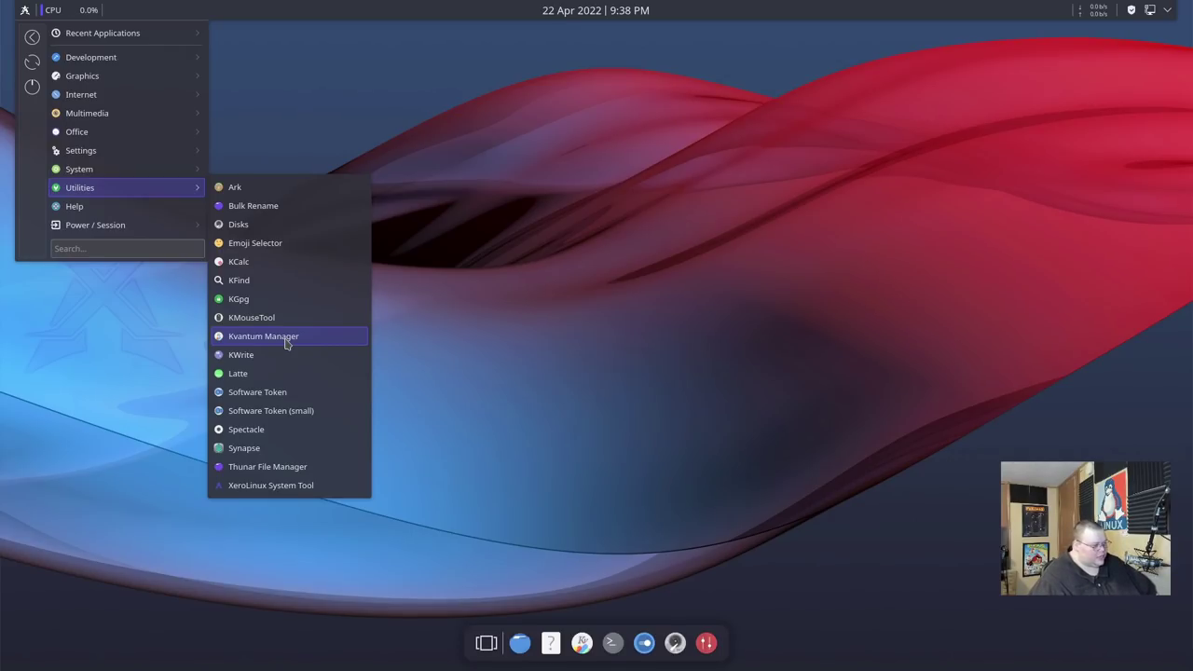
{"action": "left_click", "coordinate": [274, 471]}
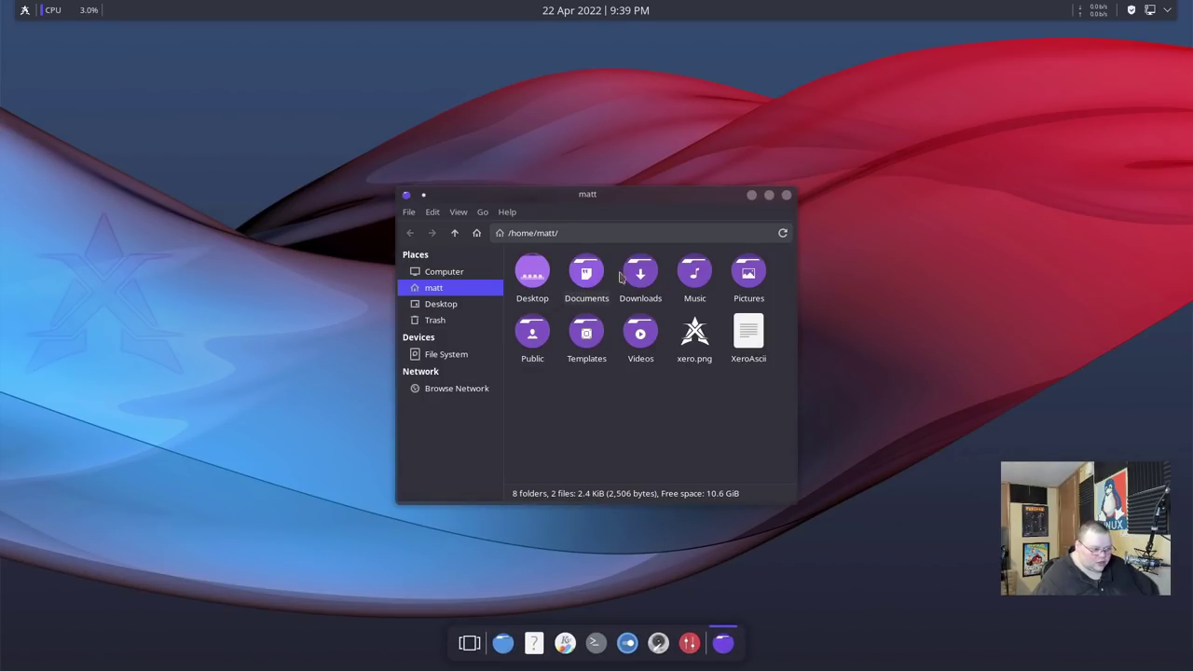
{"action": "left_click", "coordinate": [503, 643]}
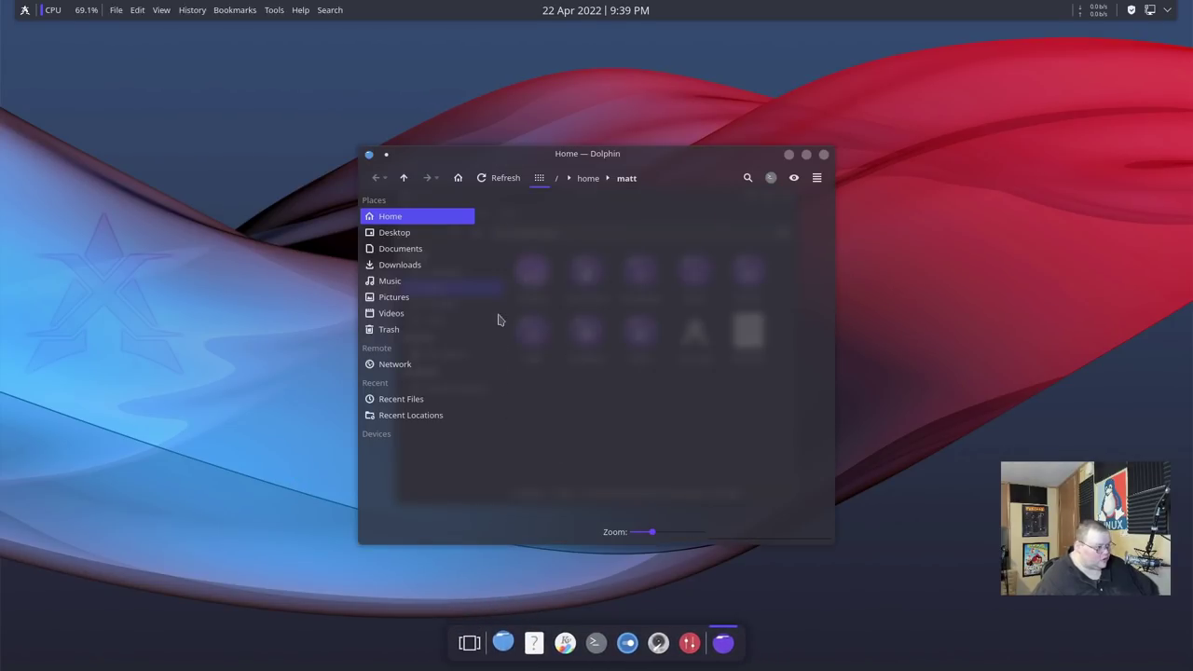
{"action": "left_click_drag", "start_coordinate": [571, 163], "coordinate": [230, 213]}
{"action": "left_click_drag", "start_coordinate": [561, 195], "coordinate": [640, 233]}
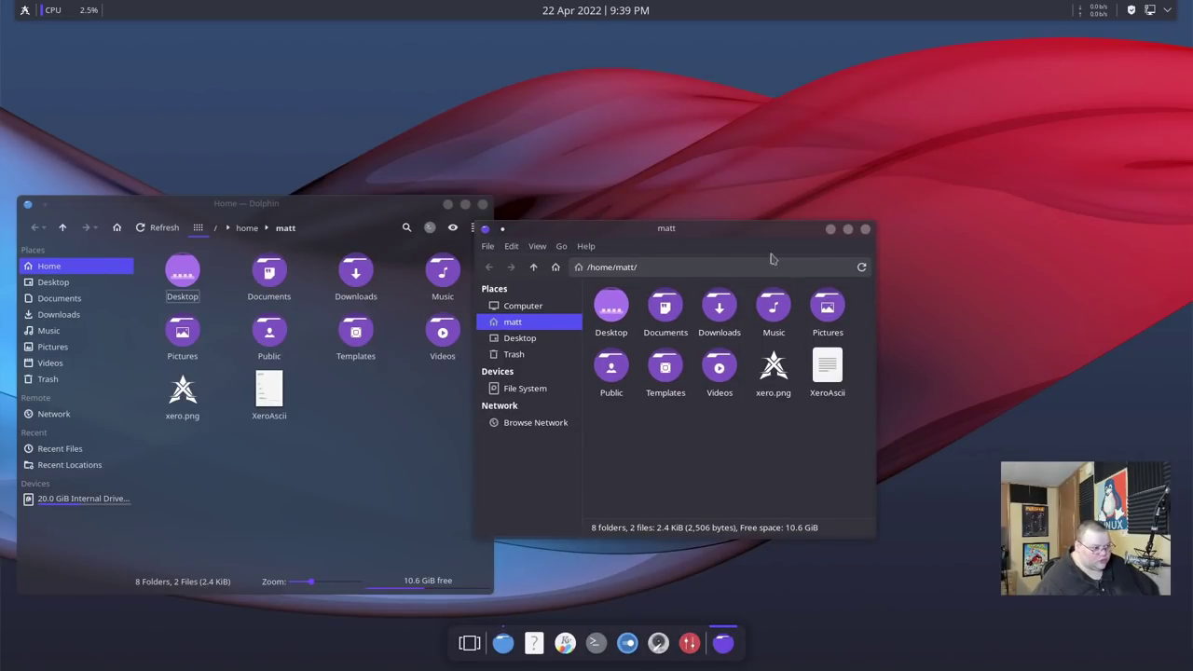
{"action": "left_click", "coordinate": [865, 230]}
{"action": "left_click_drag", "start_coordinate": [372, 208], "coordinate": [554, 205]}
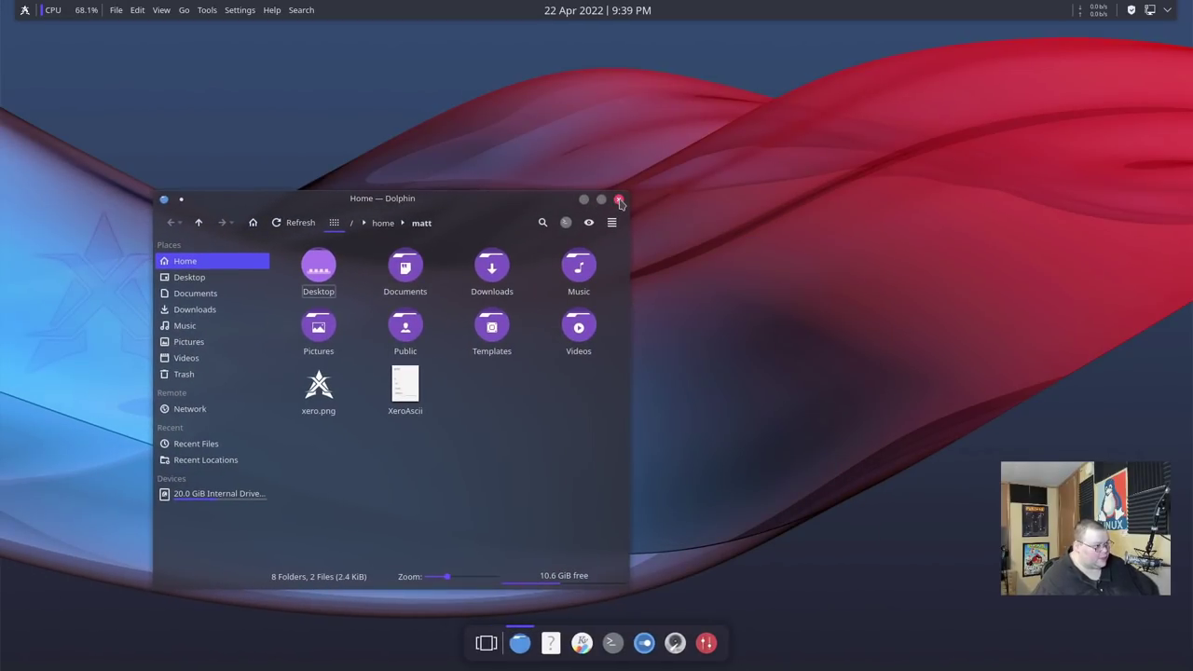
{"action": "left_click", "coordinate": [621, 204]}
{"action": "left_click", "coordinate": [26, 10]}
{"action": "mouse_move", "coordinate": [86, 171]}
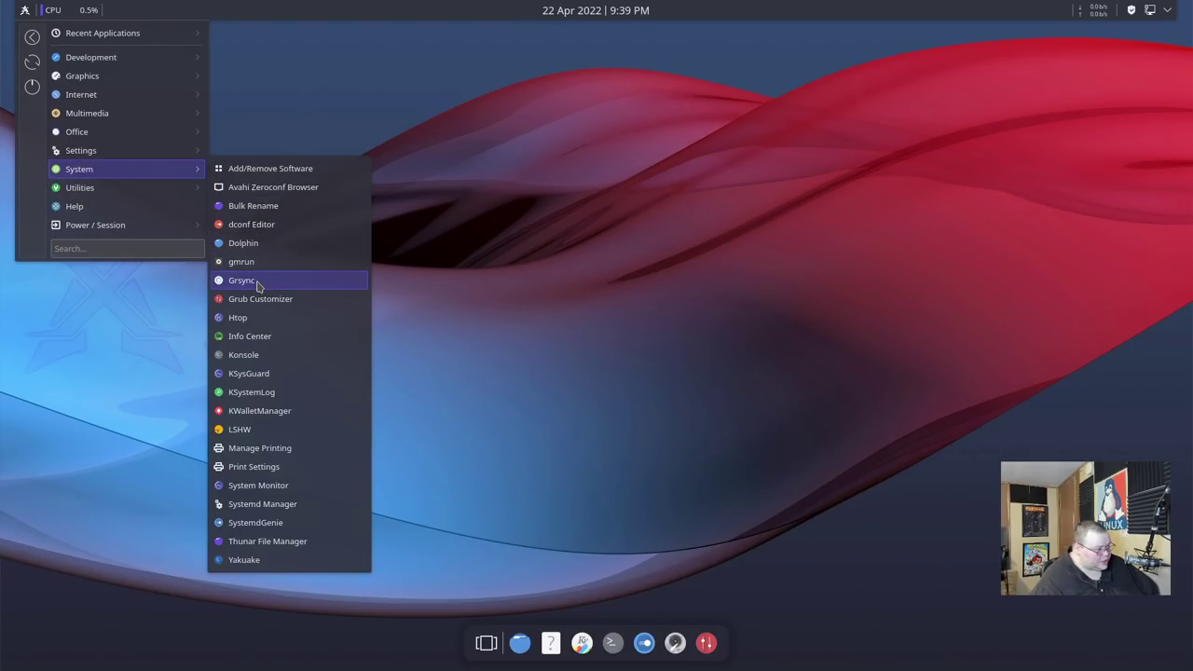
{"action": "left_click", "coordinate": [283, 431]}
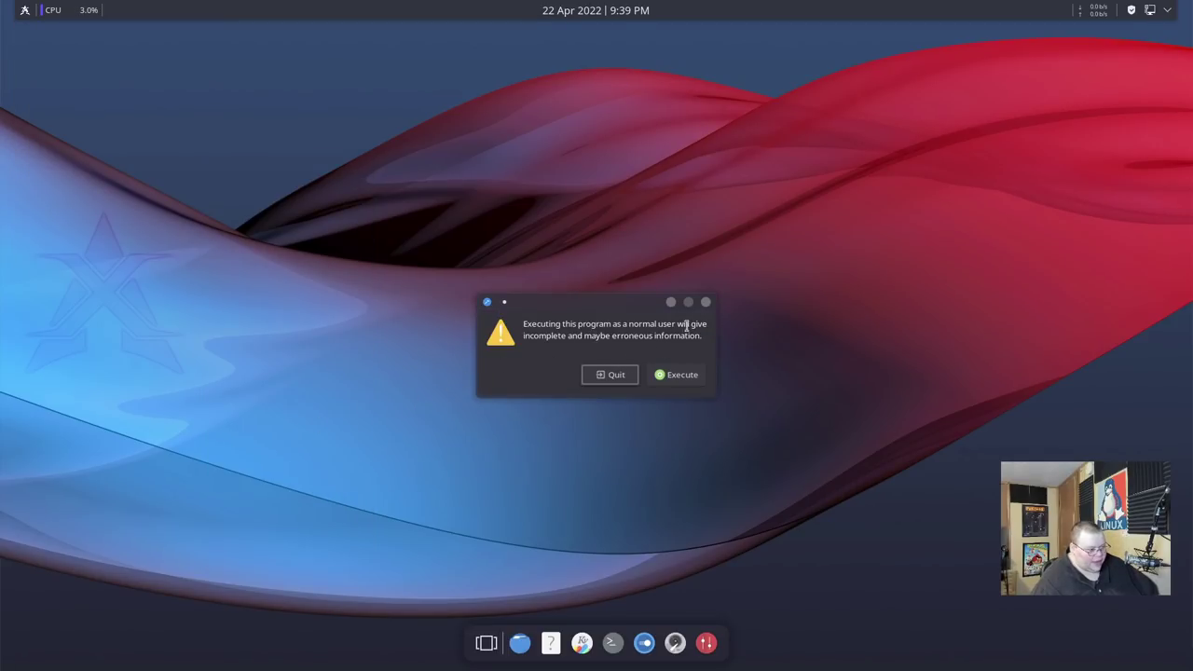
{"action": "left_click", "coordinate": [706, 302]}
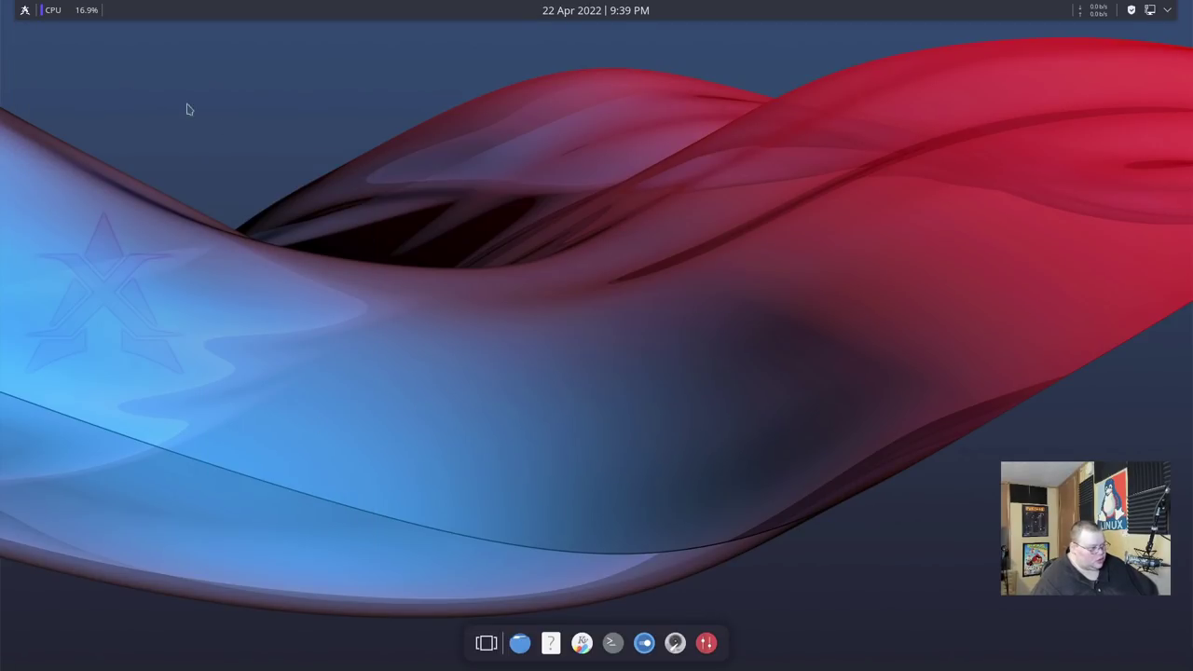
{"action": "left_click", "coordinate": [26, 9]}
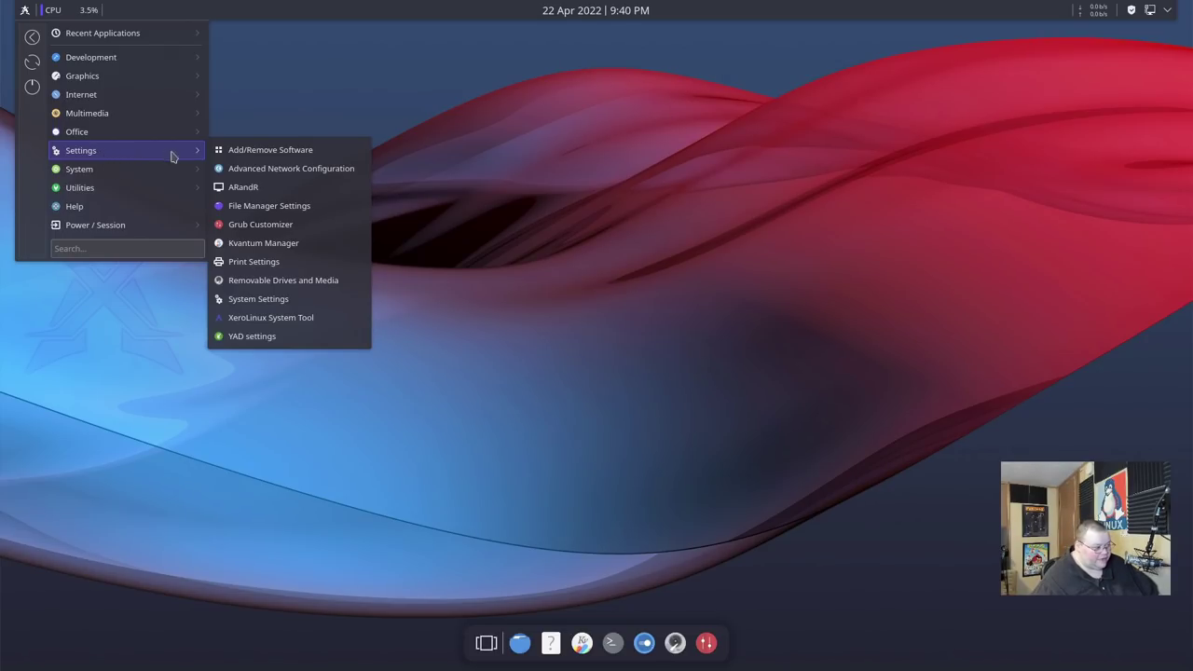
Run Grub Customizer with the root password and view its General settings.
{"action": "left_click", "coordinate": [253, 230]}
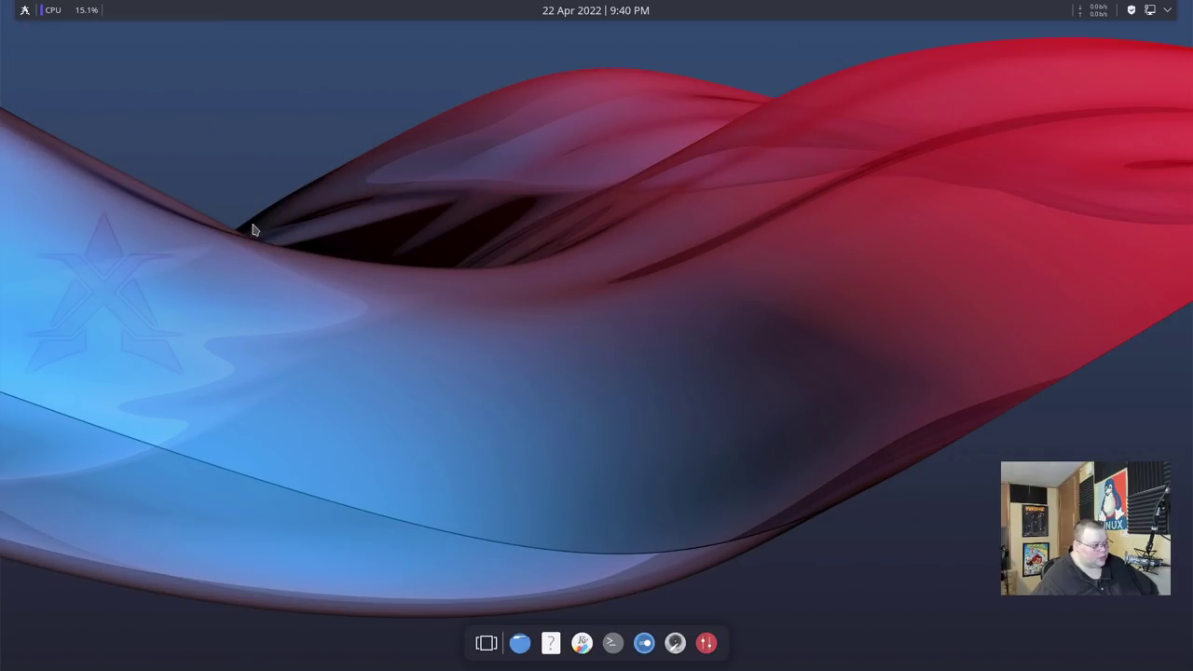
{"action": "type", "text": "••••"}
{"action": "key", "text": "Return"}
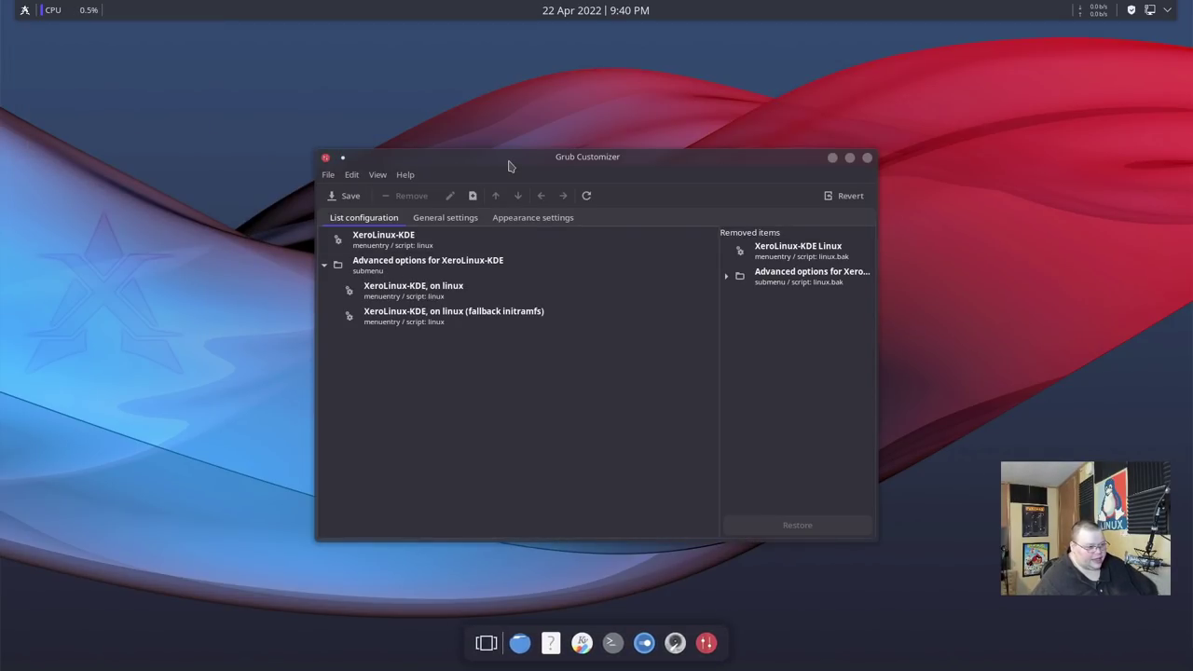
{"action": "left_click_drag", "start_coordinate": [509, 165], "coordinate": [533, 149]}
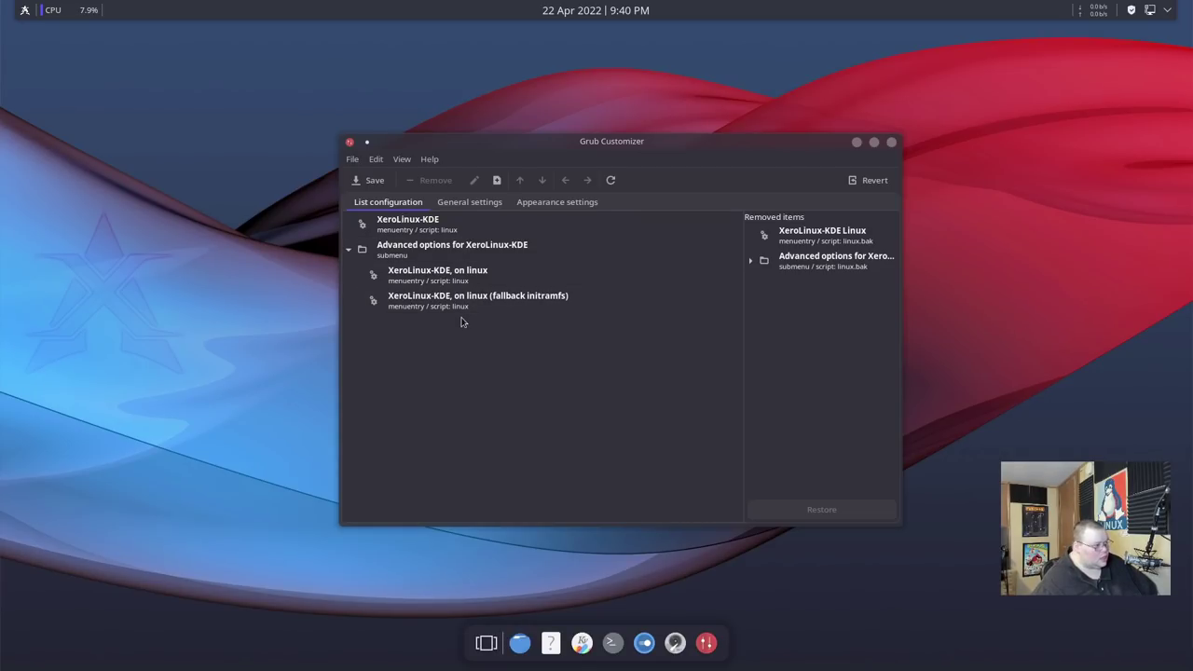
{"action": "left_click", "coordinate": [469, 202]}
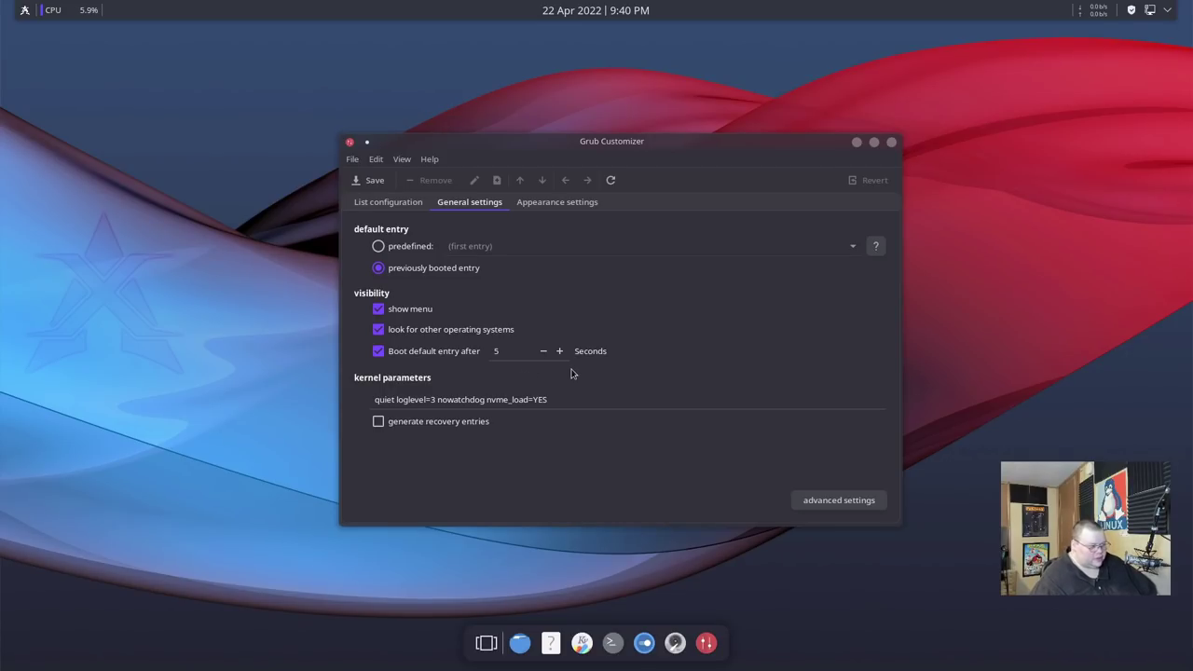
Set the Grub theme to starfield under Appearance settings, save, and leave the VM full-screen view.
{"action": "left_click", "coordinate": [534, 209]}
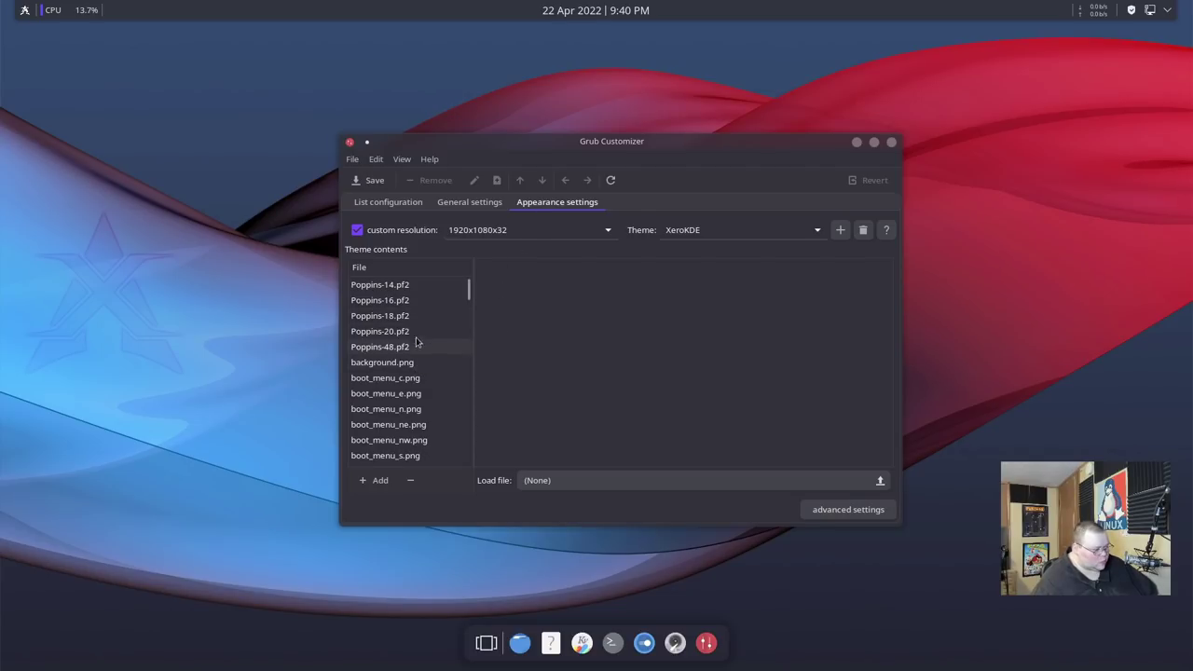
{"action": "left_click_drag", "start_coordinate": [467, 289], "coordinate": [465, 337]}
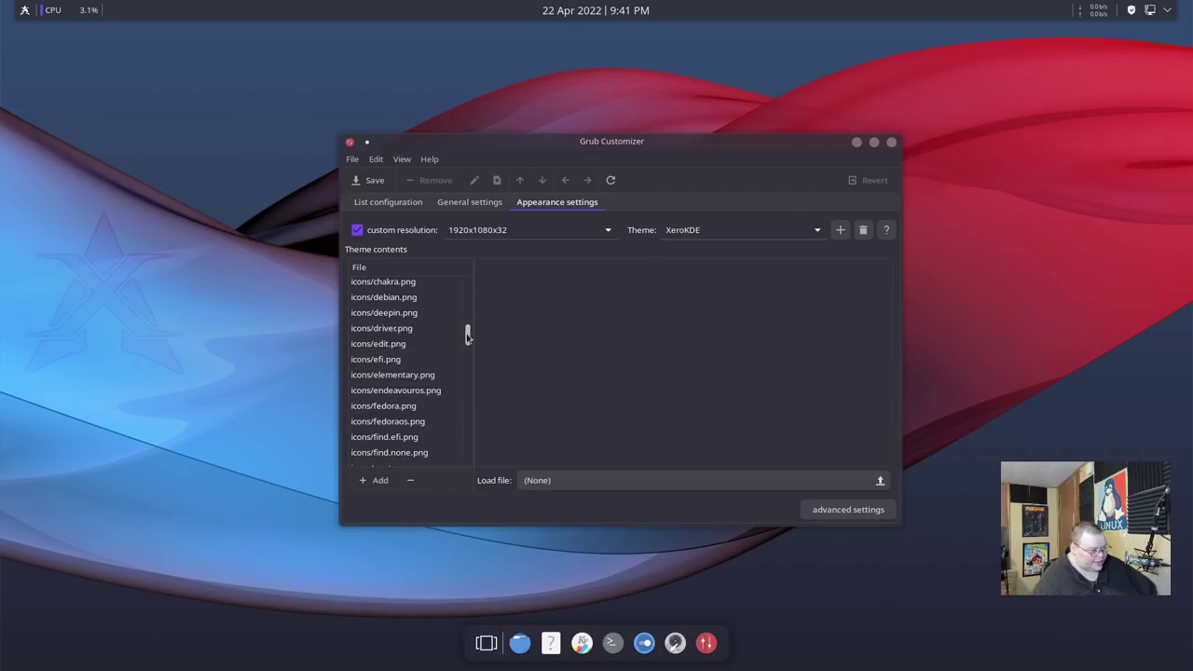
{"action": "left_click_drag", "start_coordinate": [469, 333], "coordinate": [468, 312]}
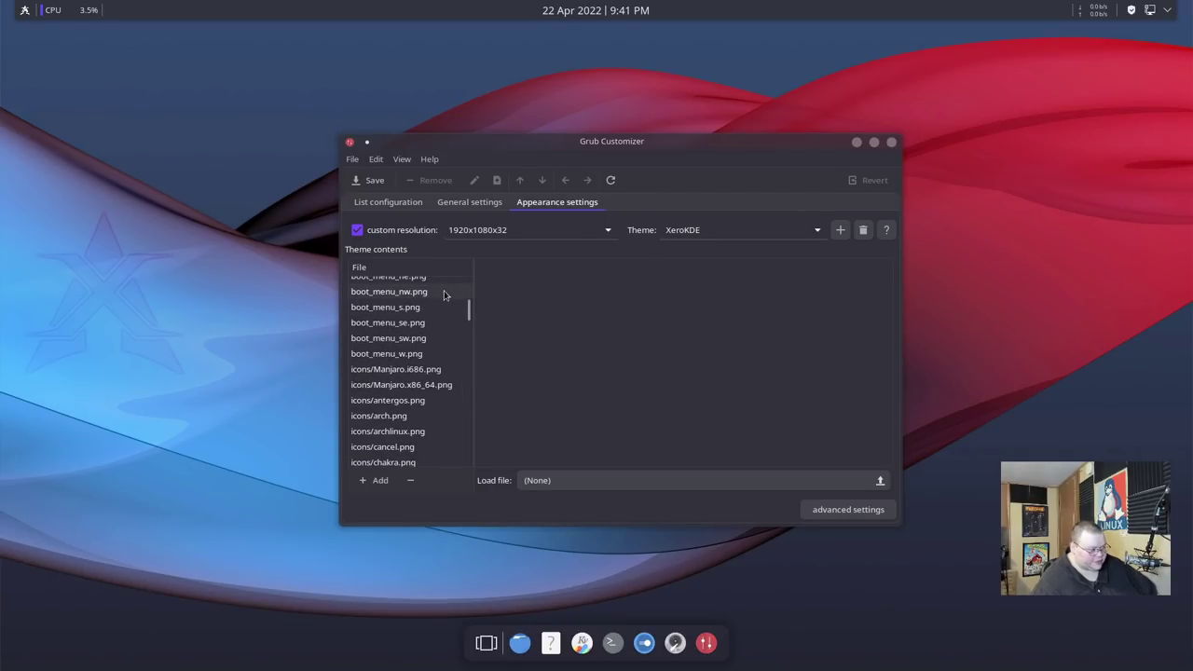
{"action": "left_click", "coordinate": [703, 232]}
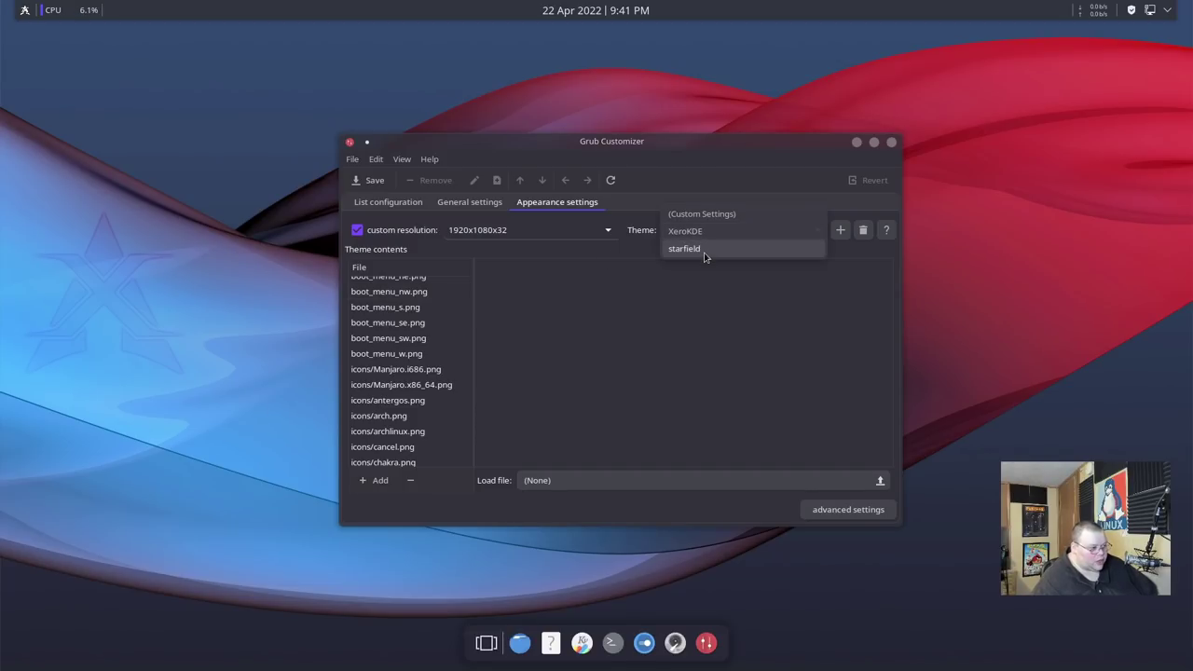
{"action": "left_click", "coordinate": [705, 250]}
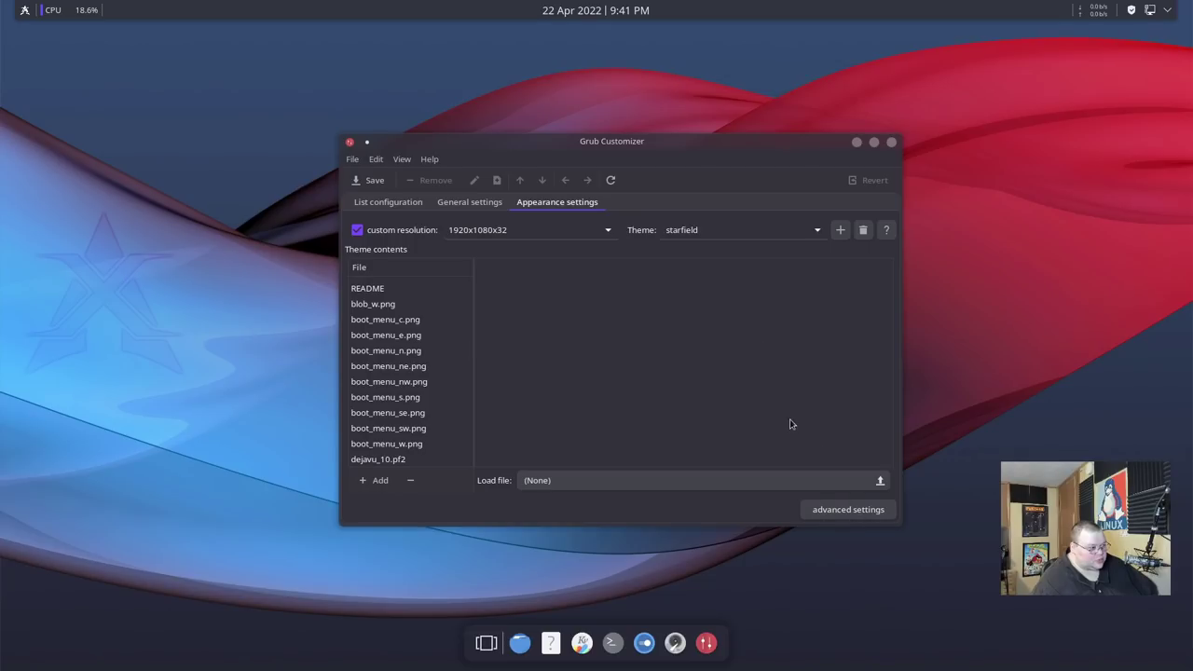
{"action": "left_click", "coordinate": [371, 182]}
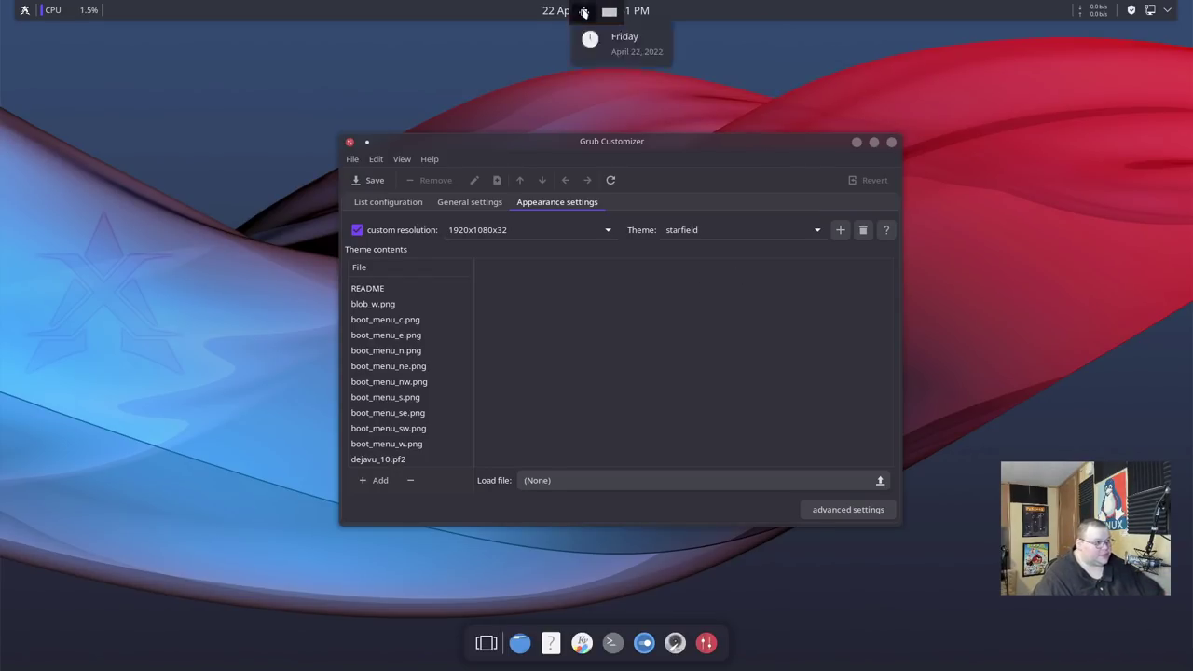
{"action": "left_click", "coordinate": [550, 11]}
{"action": "key", "text": "super+4"}
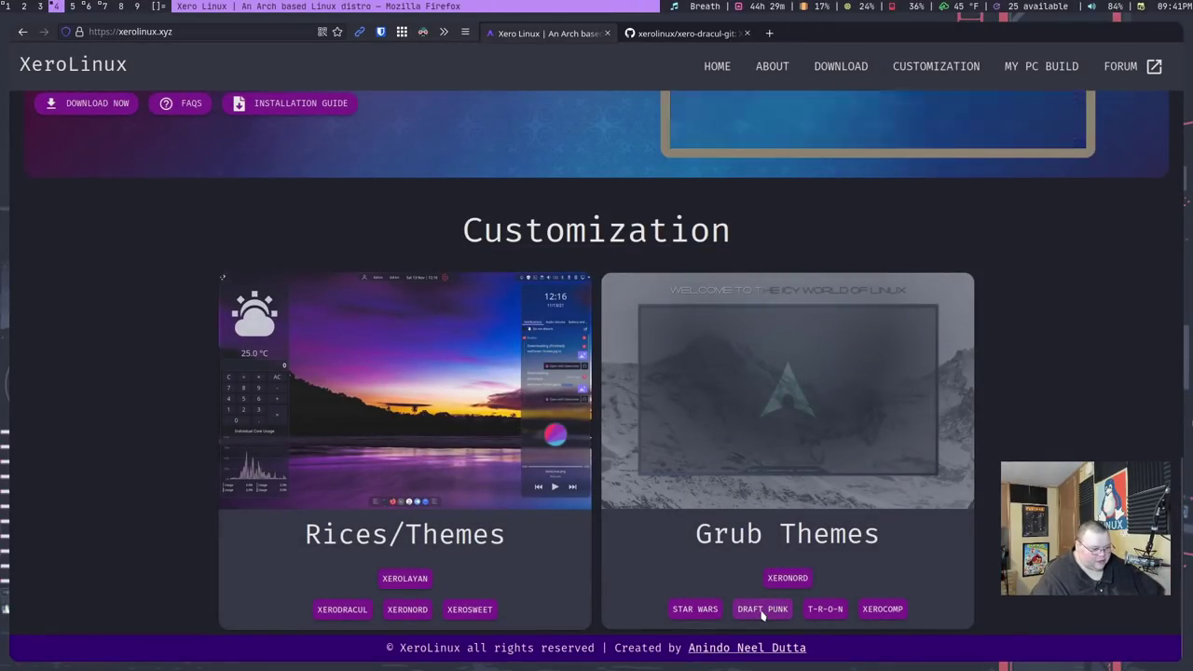
Open the Daft Punk installation guide on GitHub and scroll to its install.sh steps.
{"action": "left_click", "coordinate": [752, 614]}
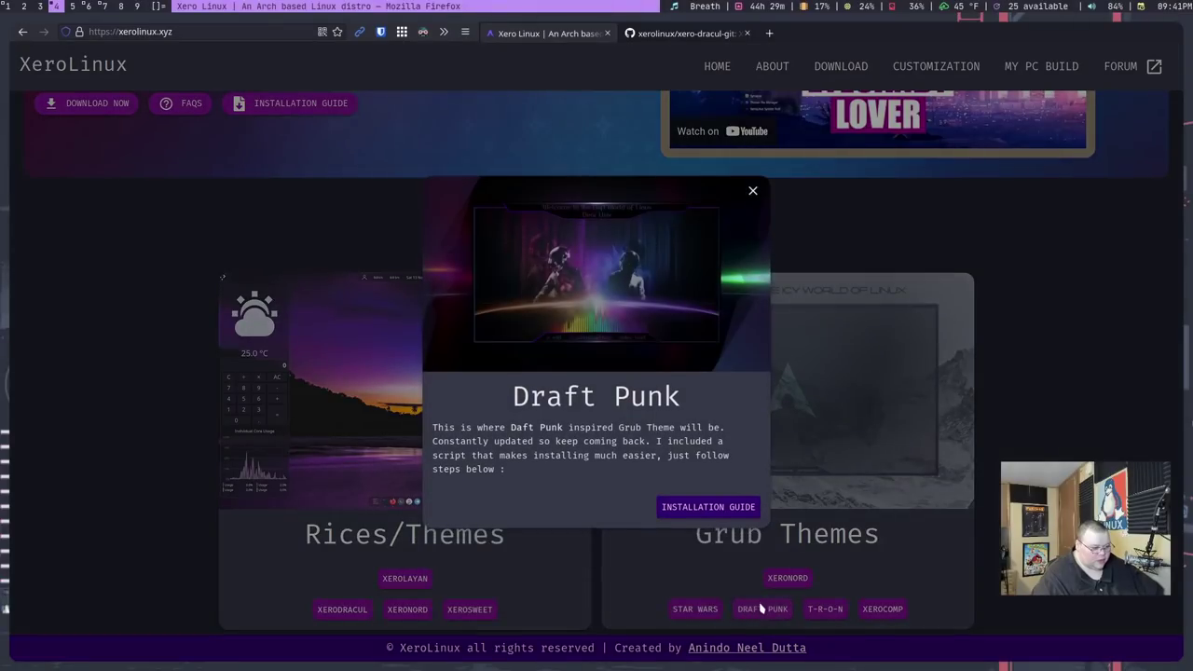
{"action": "left_click", "coordinate": [711, 513]}
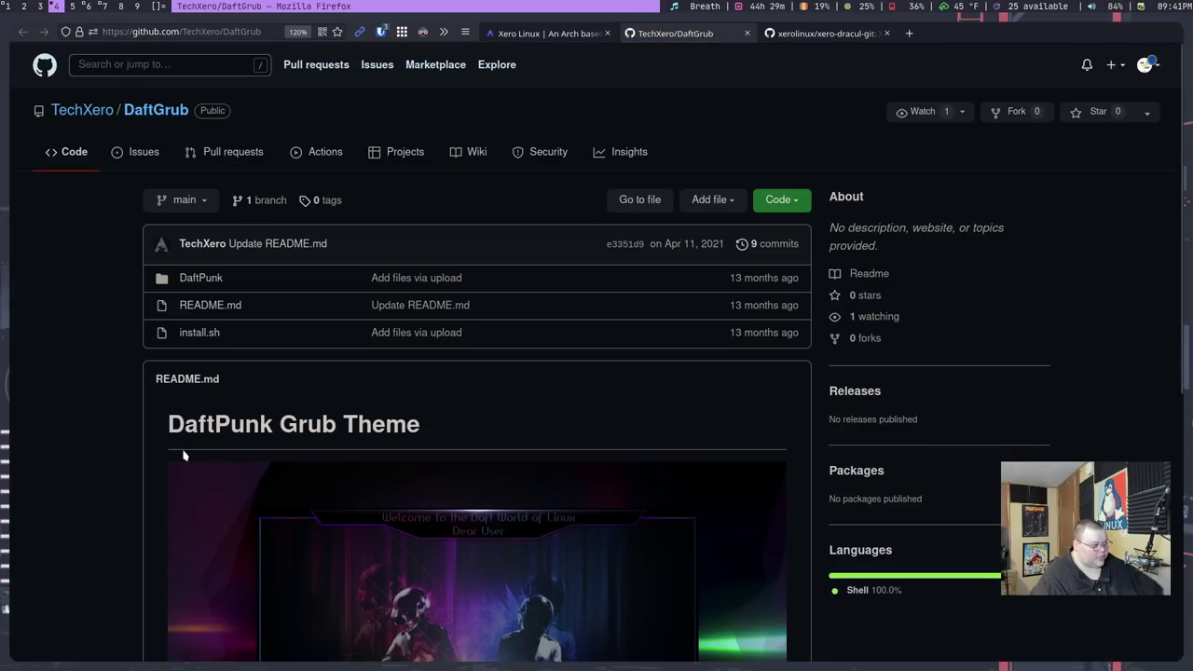
{"action": "scroll", "coordinate": [184, 456], "scroll_direction": "down", "scroll_amount": 5}
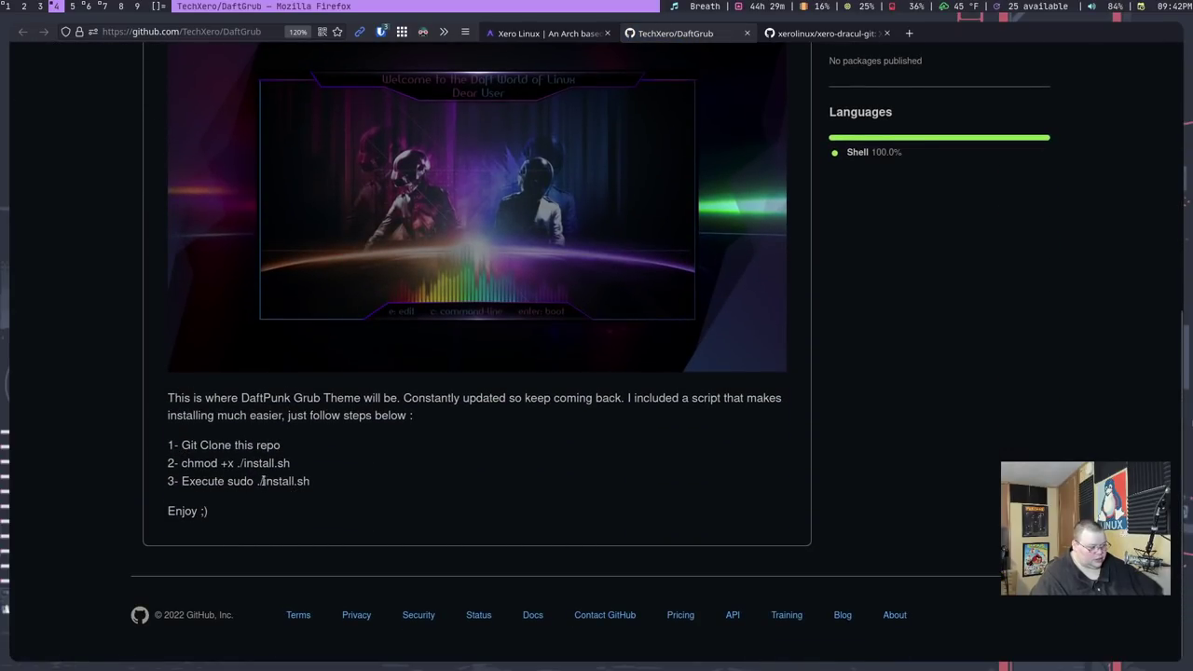
{"action": "scroll", "coordinate": [320, 469], "scroll_direction": "up", "scroll_amount": 5}
{"action": "scroll", "coordinate": [319, 469], "scroll_direction": "down", "scroll_amount": 4}
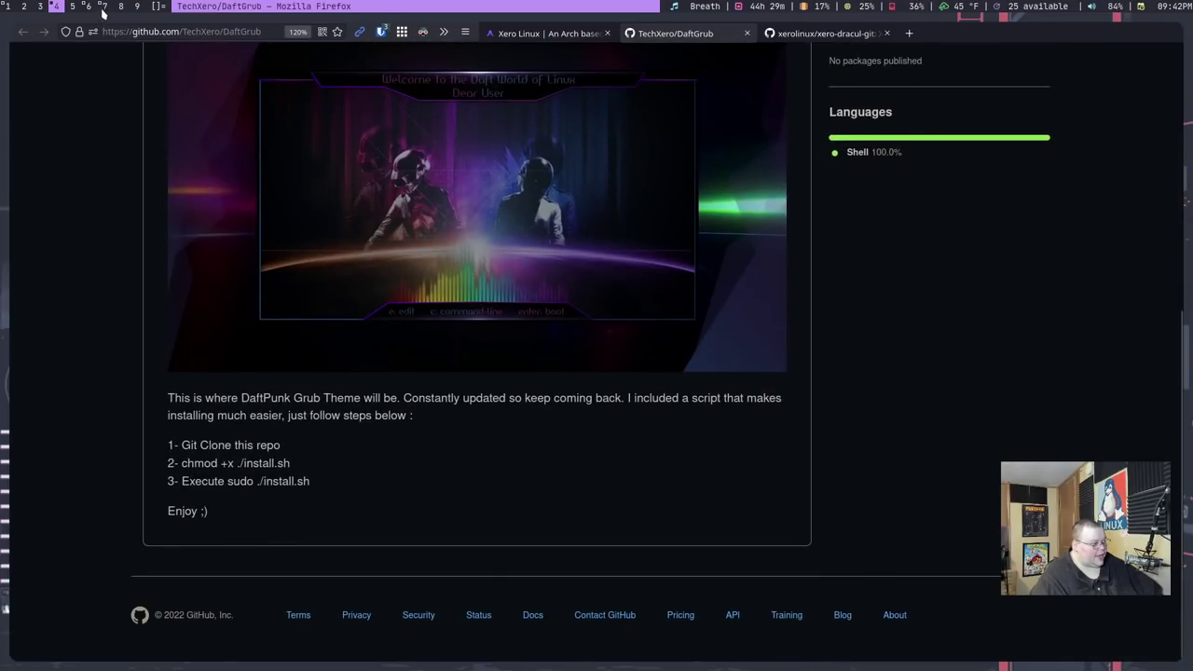
Show the virtual machine display full screen on its workspace, then return to Firefox.
{"action": "left_click", "coordinate": [105, 6]}
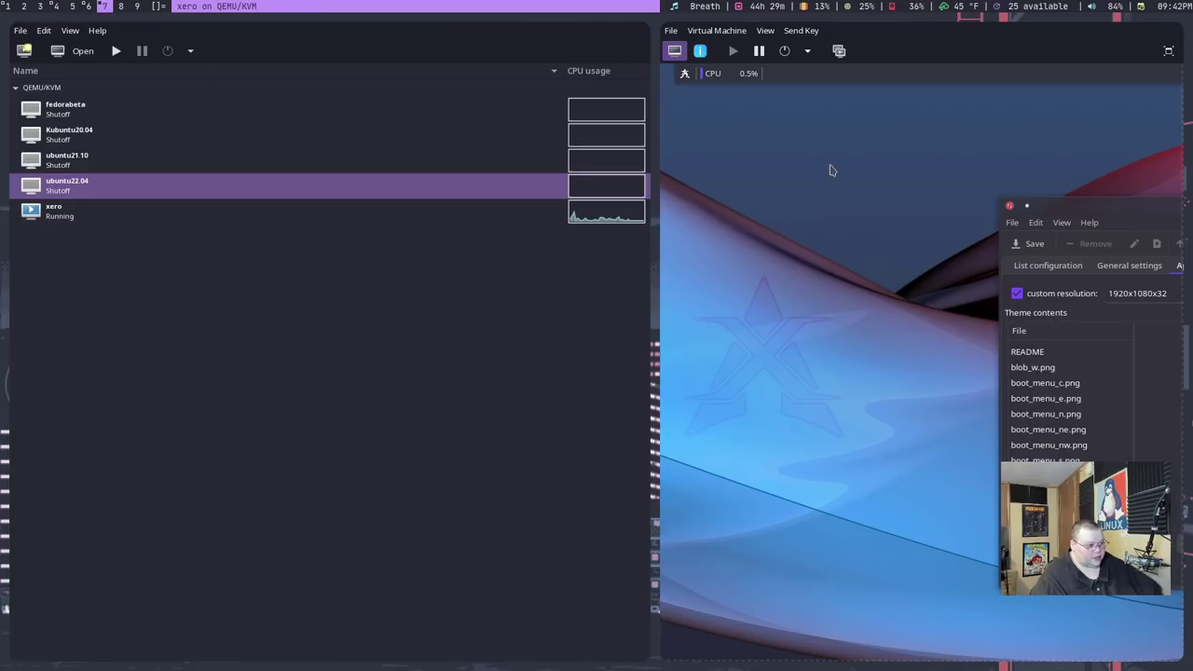
{"action": "left_click", "coordinate": [1169, 51]}
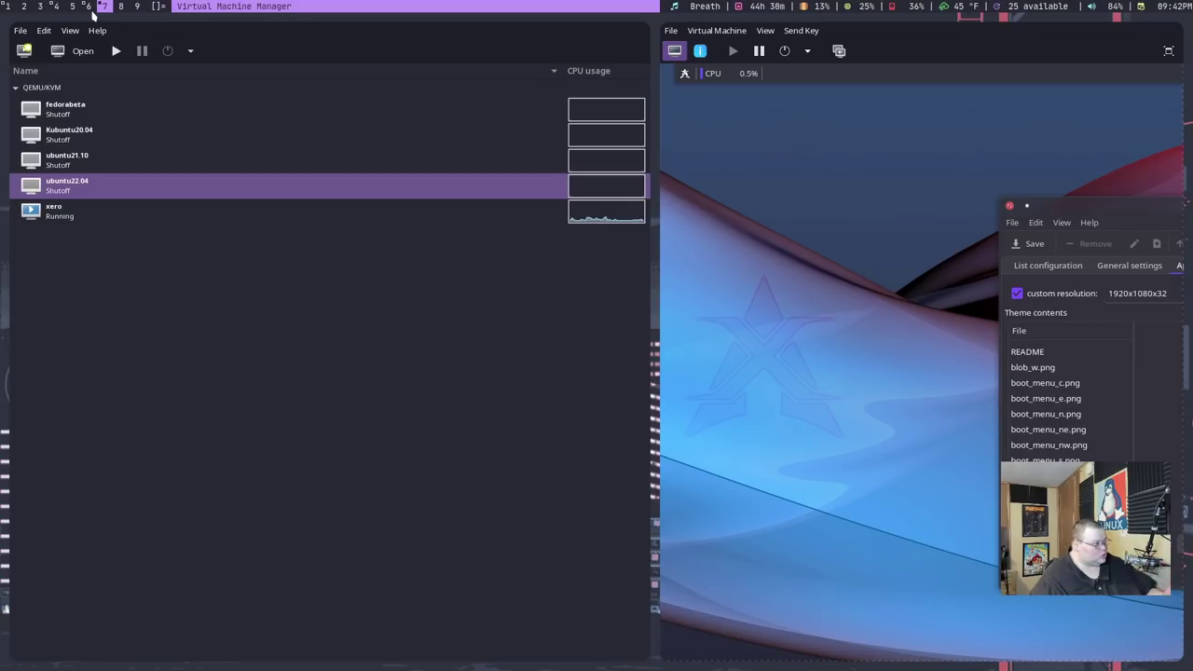
{"action": "left_click", "coordinate": [54, 7]}
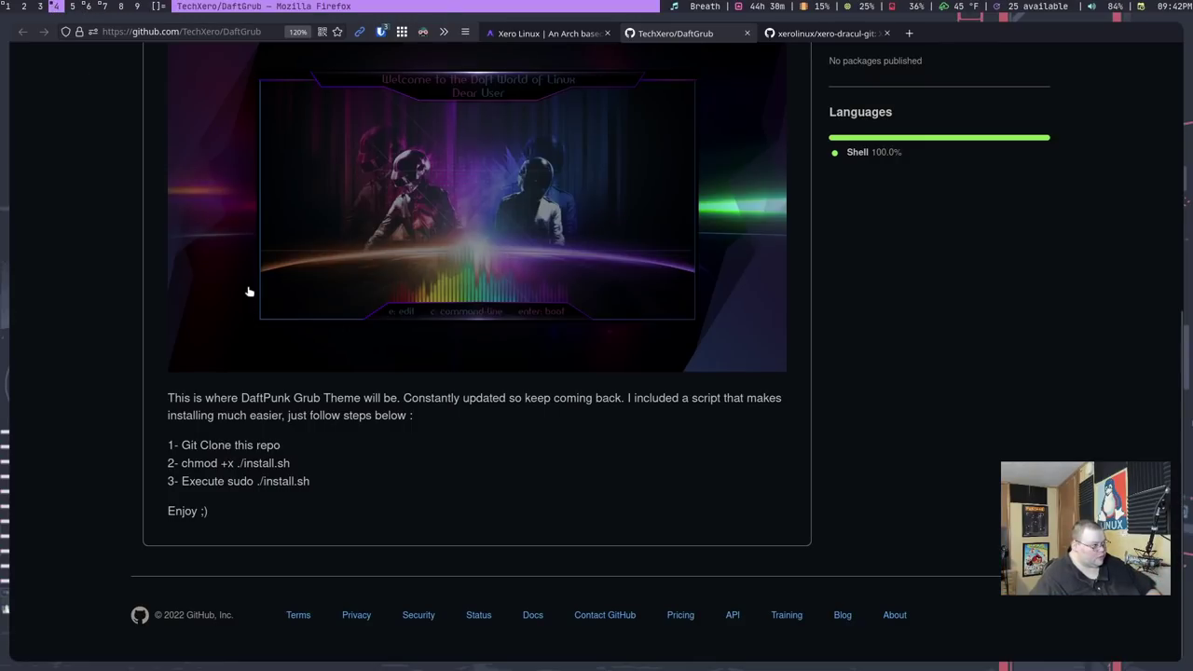
Close the Daft Punk details and open XeroDracul's GitHub guide, scrolling to Installation and F.A.Q.
{"action": "left_click", "coordinate": [537, 37]}
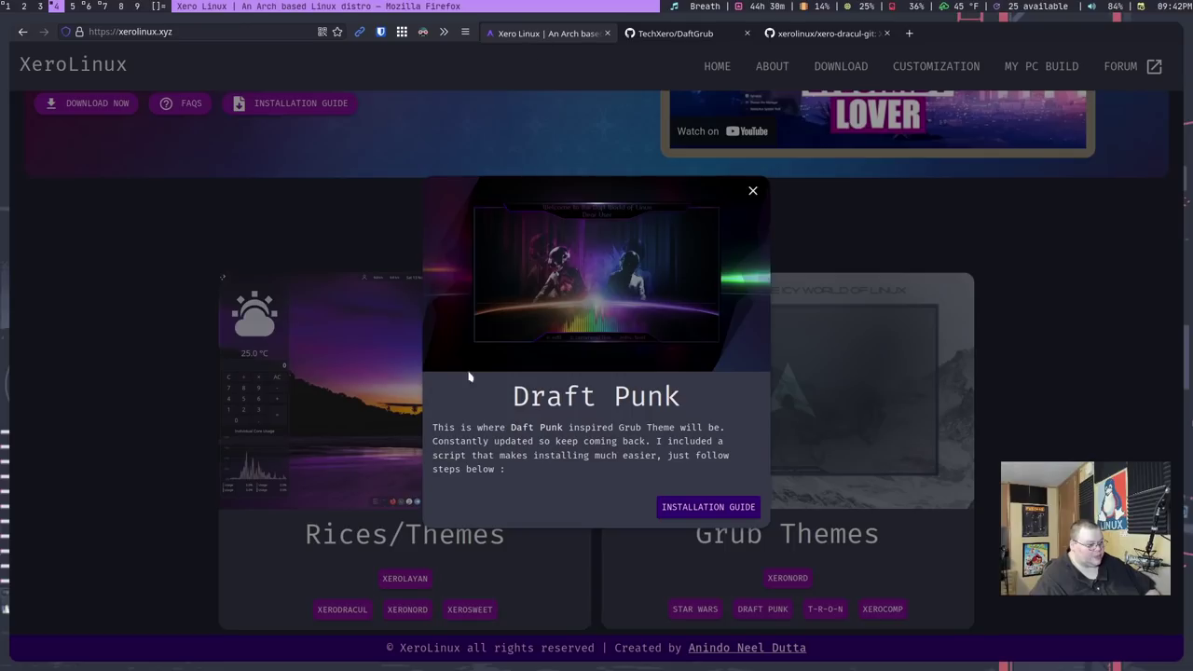
{"action": "left_click", "coordinate": [753, 190]}
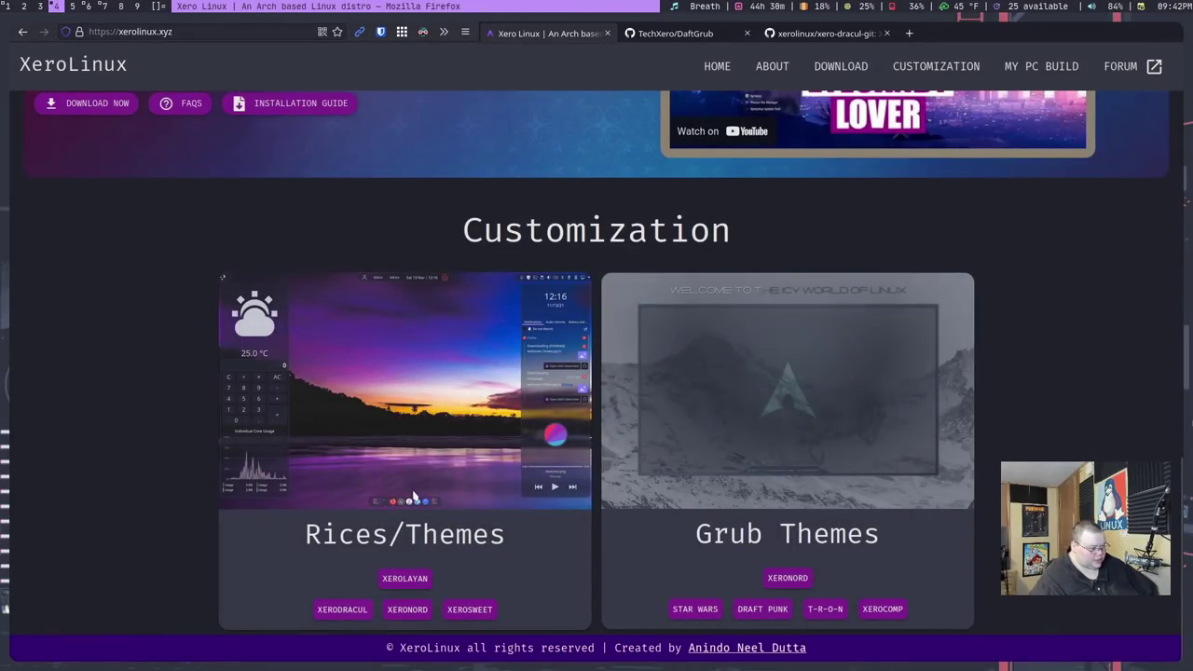
{"action": "left_click", "coordinate": [345, 611]}
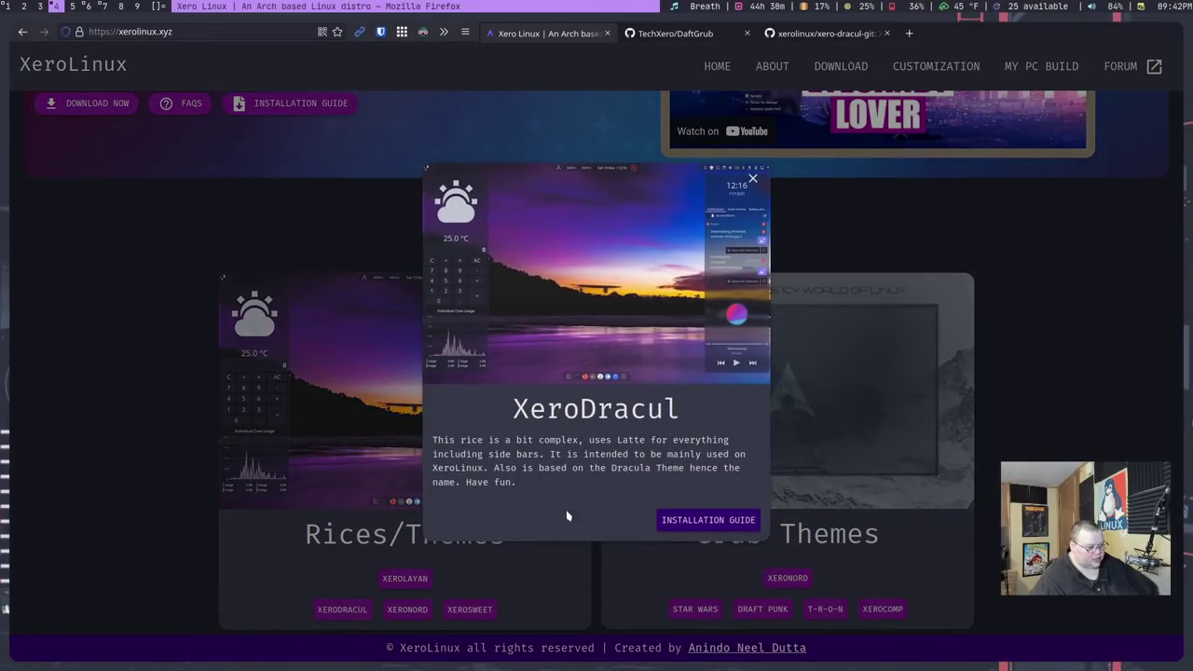
{"action": "left_click", "coordinate": [699, 526]}
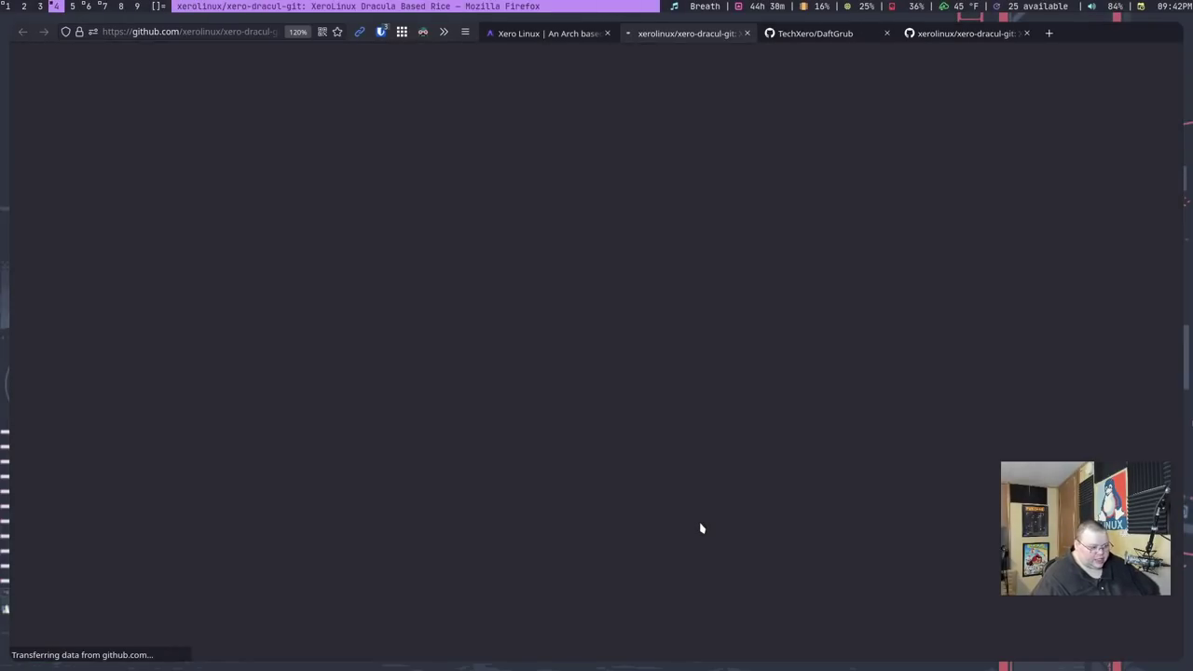
{"action": "scroll", "coordinate": [344, 395], "scroll_direction": "down", "scroll_amount": 5}
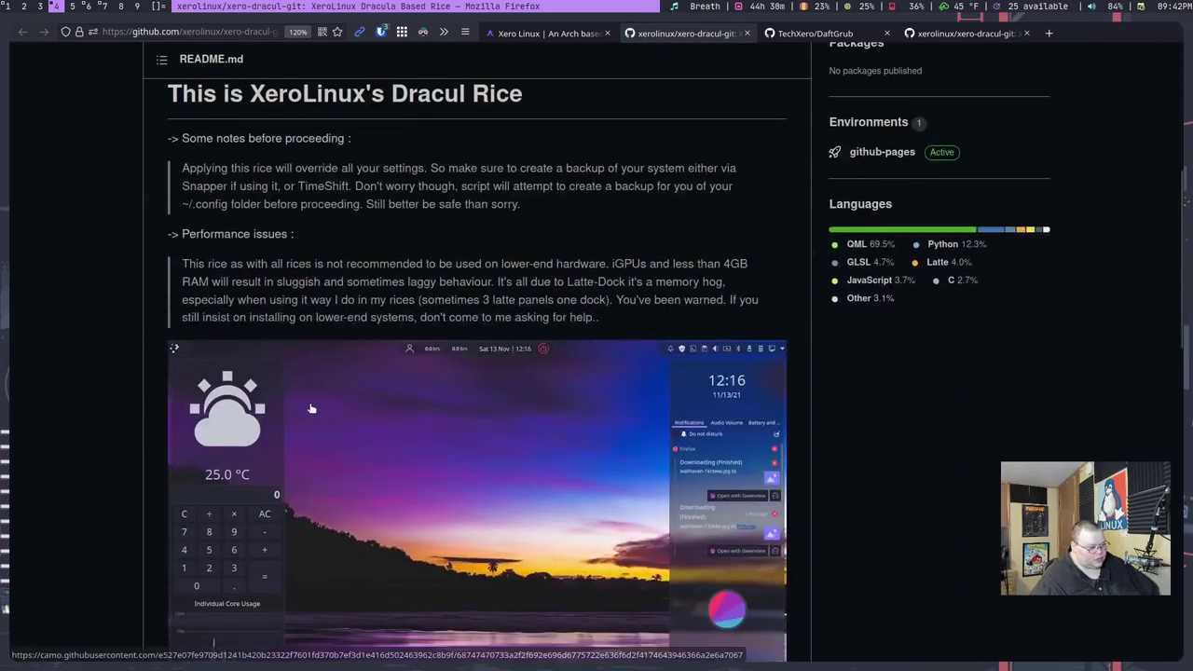
{"action": "scroll", "coordinate": [311, 409], "scroll_direction": "down", "scroll_amount": 6}
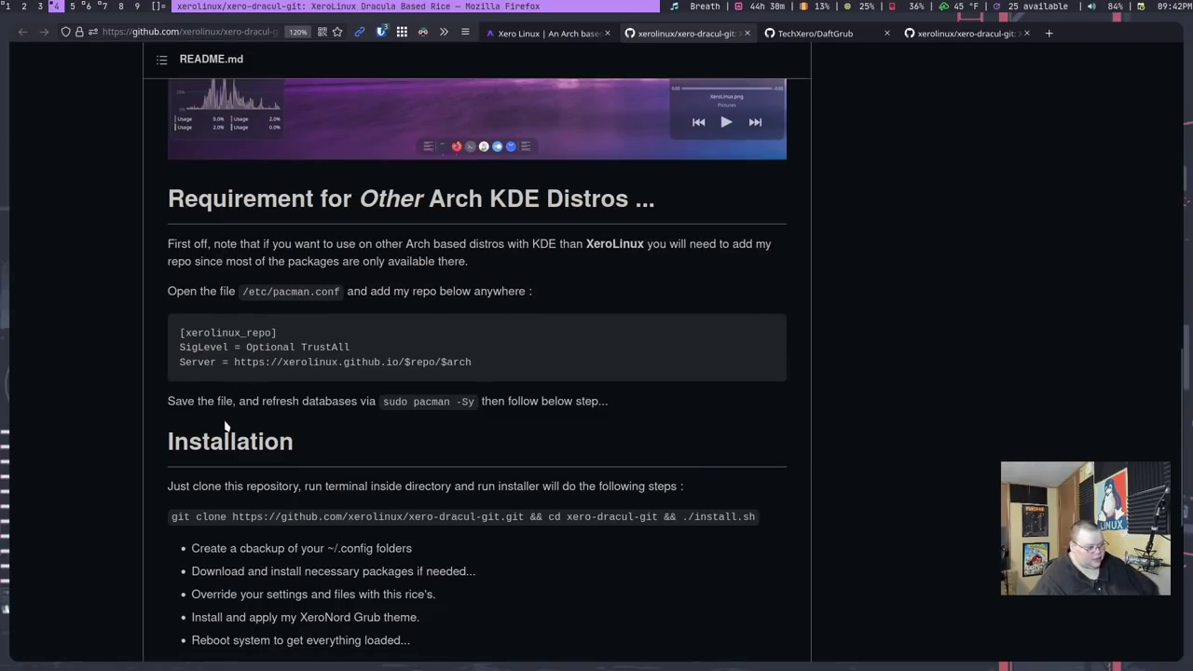
{"action": "scroll", "coordinate": [226, 425], "scroll_direction": "down", "scroll_amount": 4}
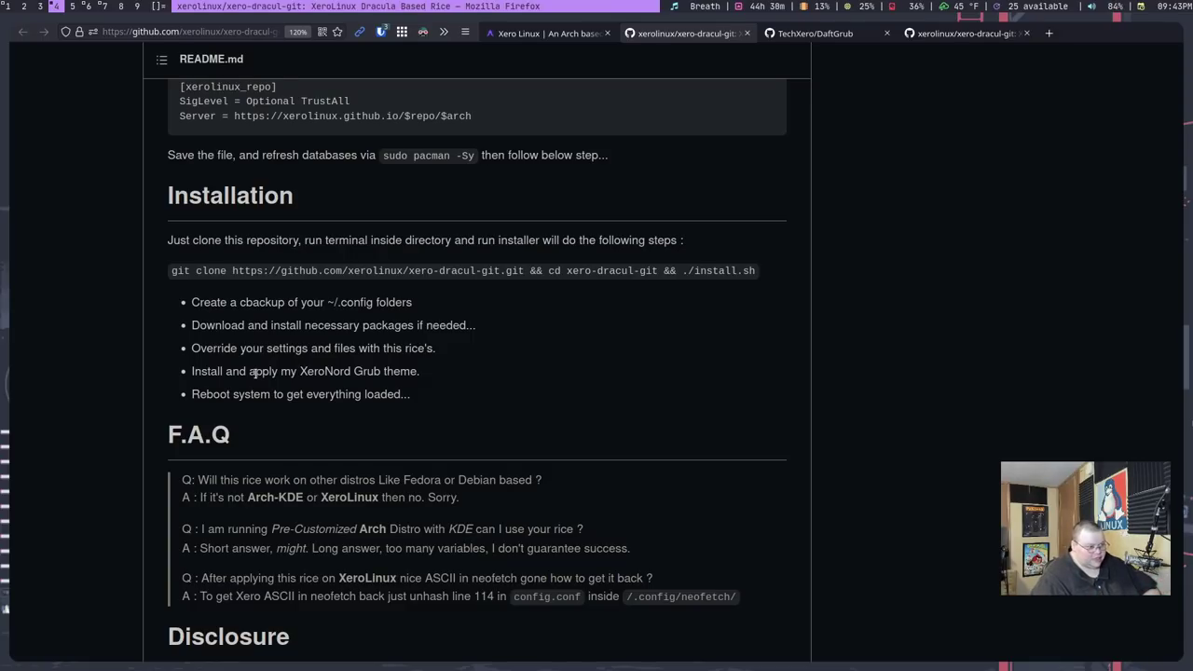
{"action": "left_click", "coordinate": [106, 7]}
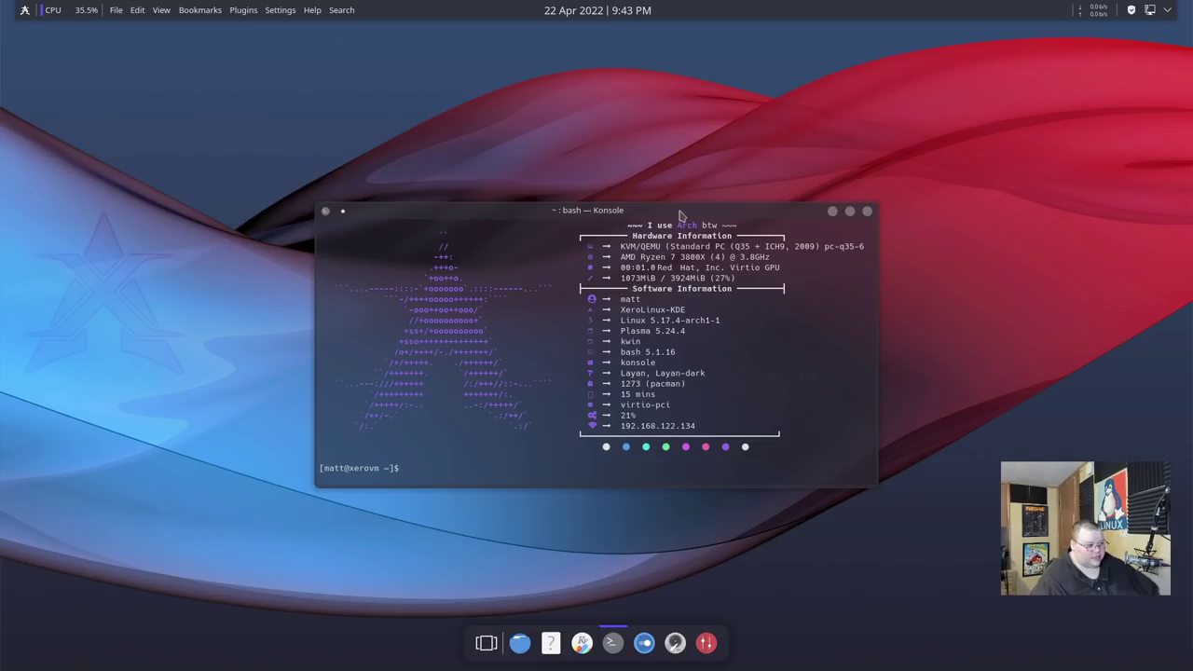
Move and enlarge the Konsole window and zoom its font with Ctrl++.
{"action": "left_click_drag", "start_coordinate": [681, 214], "coordinate": [567, 131]}
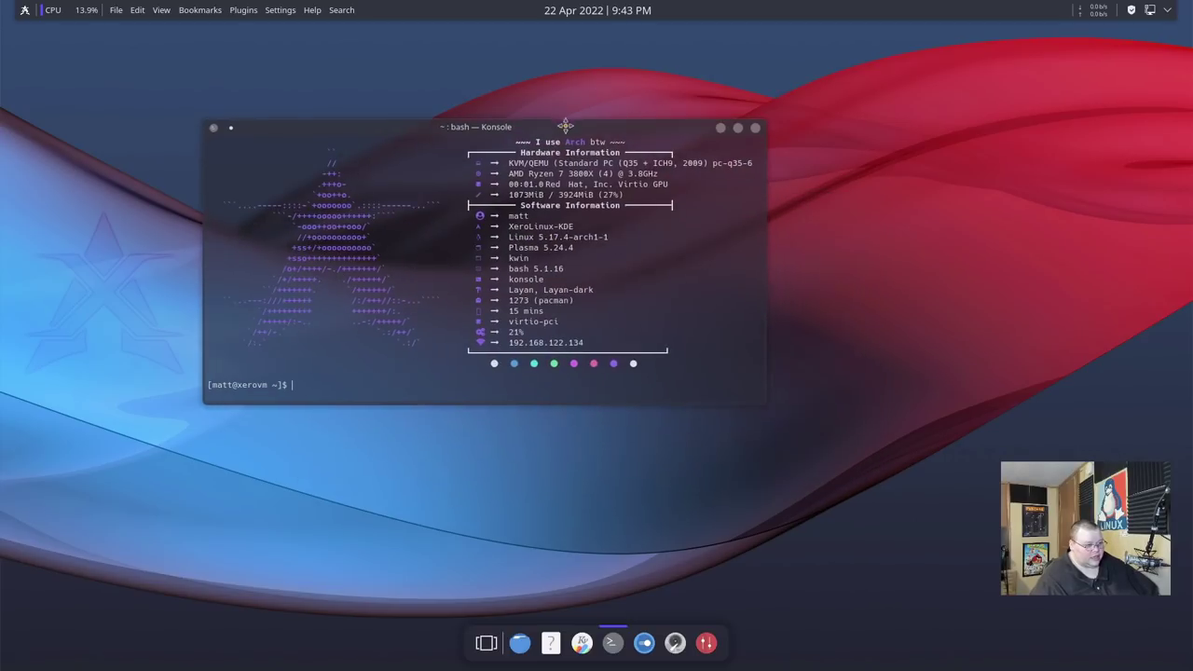
{"action": "left_click_drag", "start_coordinate": [763, 404], "coordinate": [946, 604]}
{"action": "key", "text": "ctrl+plus"}
{"action": "key", "text": "ctrl+plus"}
{"action": "key", "text": "ctrl+plus"}
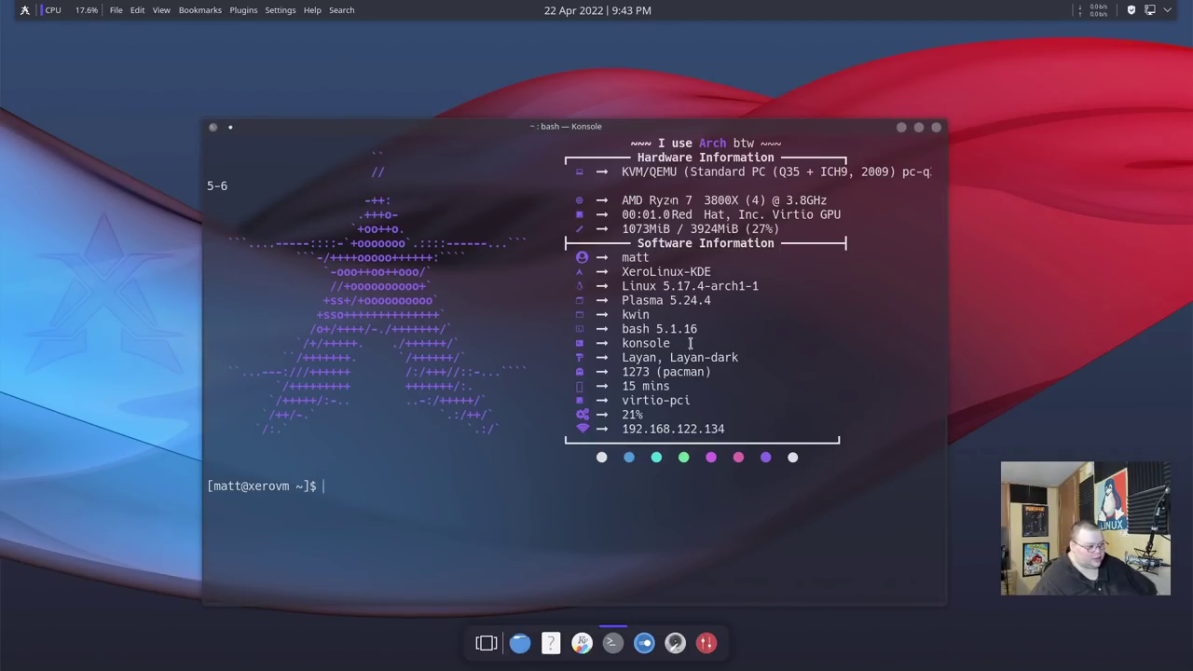
Highlight the bash version, kernel line, 1273 package count and 'I use Arch btw' title.
{"action": "left_click_drag", "start_coordinate": [642, 328], "coordinate": [692, 327]}
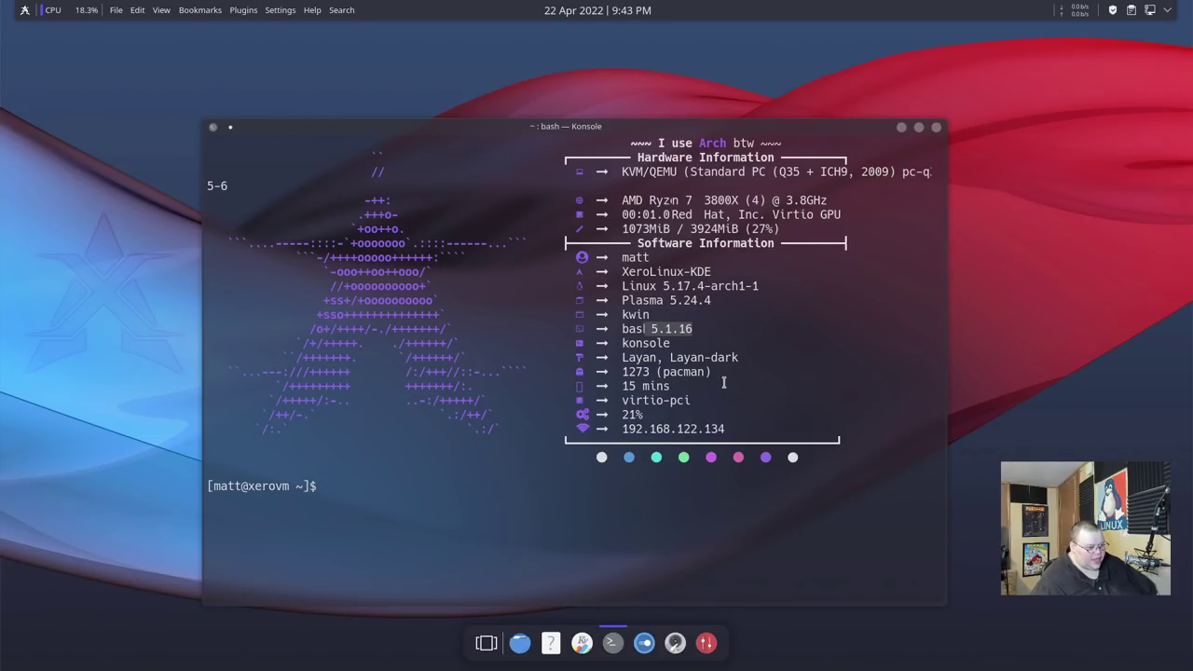
{"action": "left_click_drag", "start_coordinate": [631, 286], "coordinate": [691, 301]}
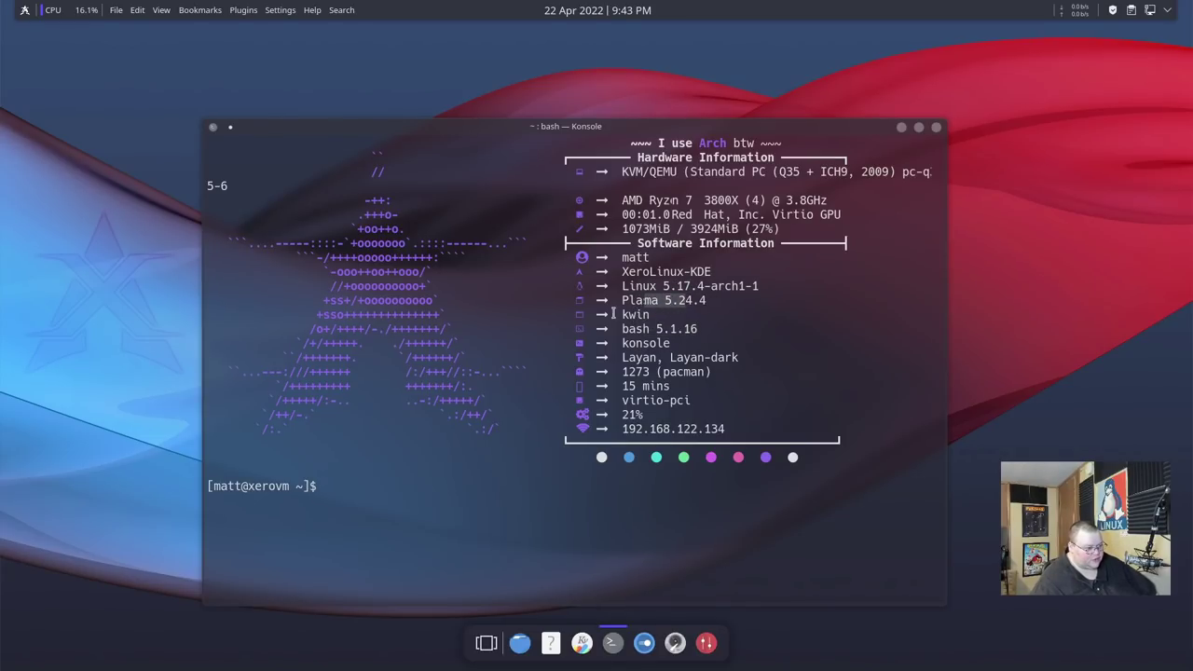
{"action": "left_click_drag", "start_coordinate": [623, 372], "coordinate": [647, 370]}
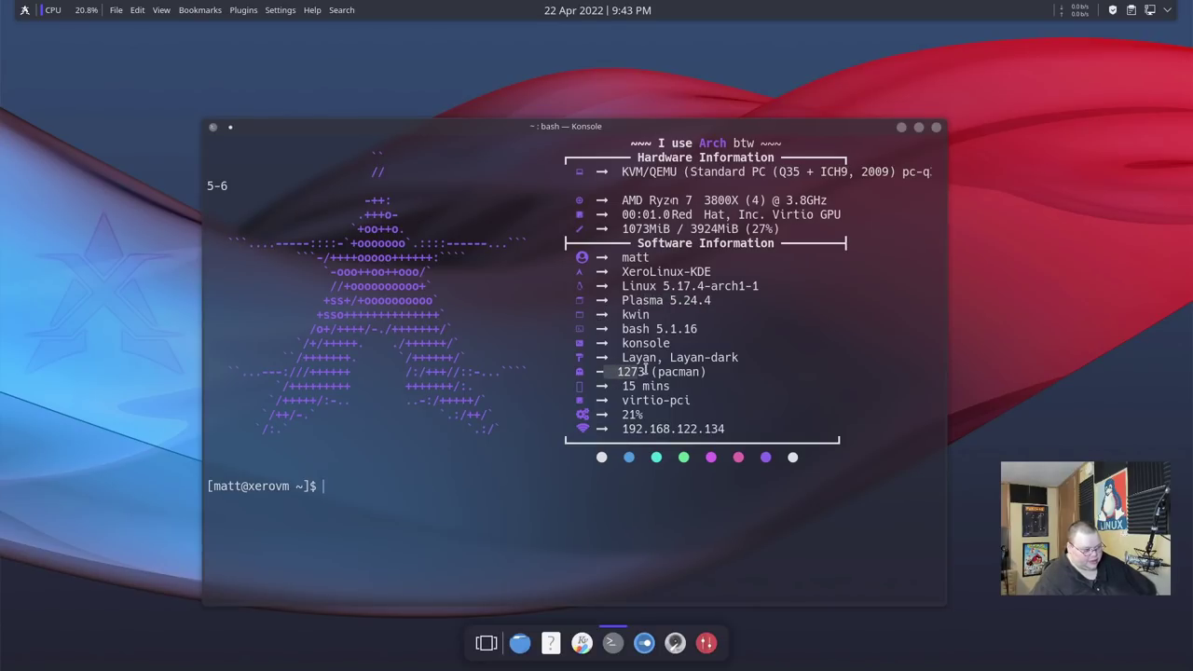
{"action": "left_click", "coordinate": [598, 365]}
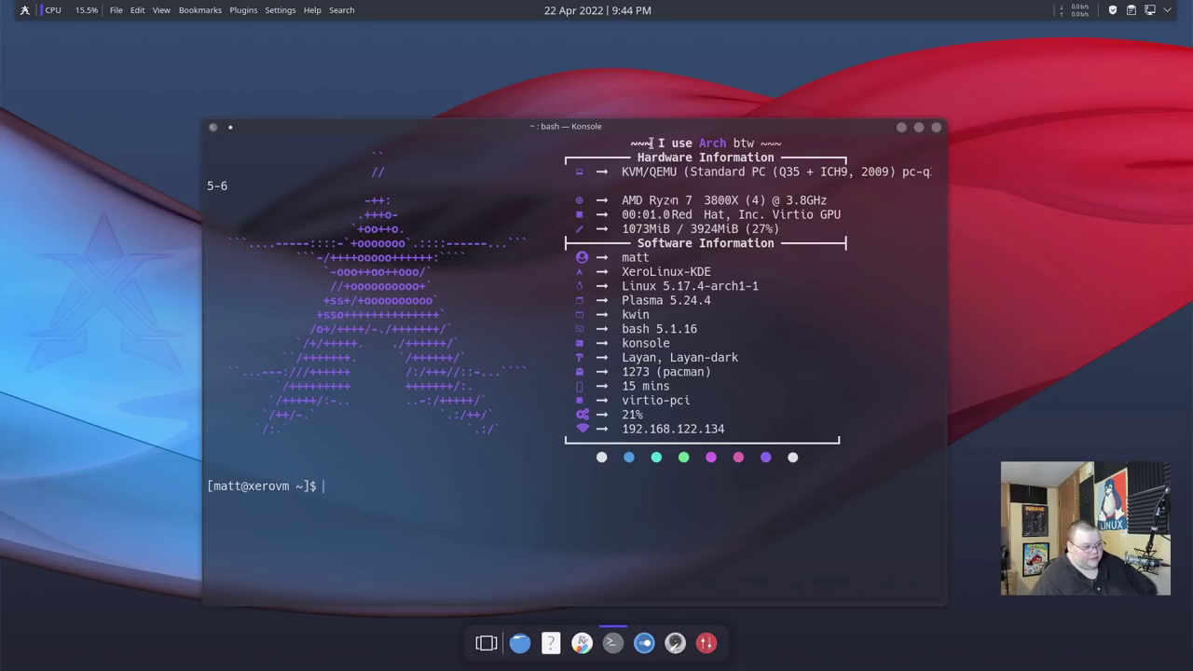
{"action": "triple_click", "coordinate": [721, 145]}
{"action": "left_click", "coordinate": [687, 193]}
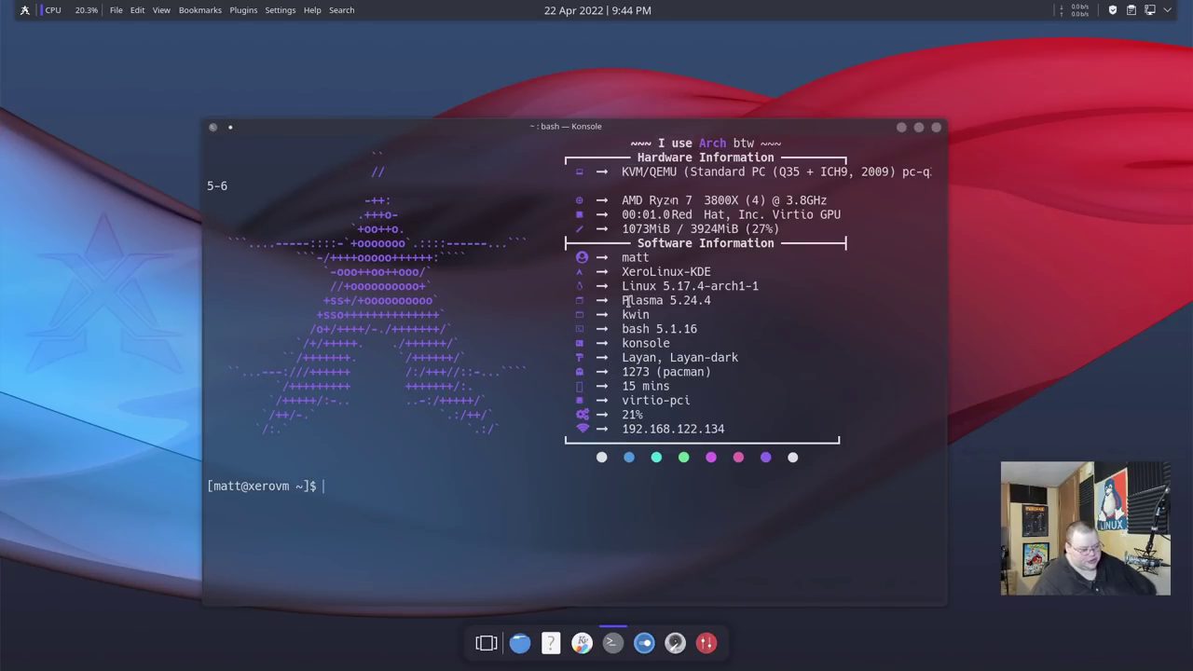
Run free -m and then free to show memory usage: 3924 total, 1004 used.
{"action": "type", "text": "free"}
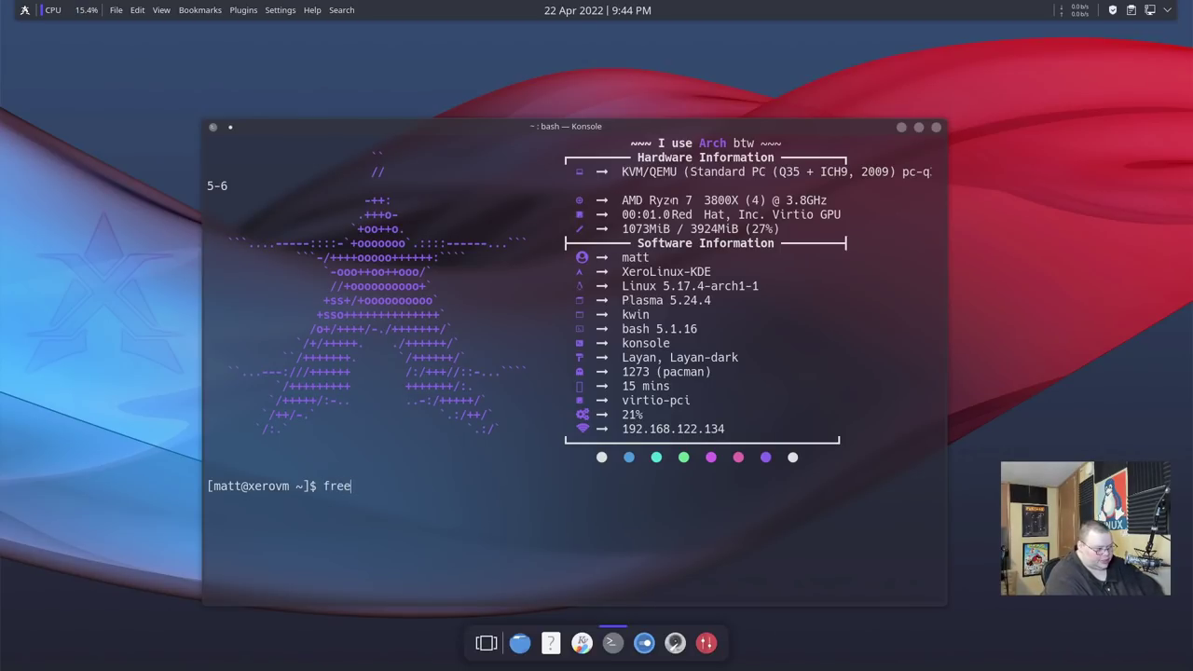
{"action": "type", "text": " -m"}
{"action": "key", "text": "Return"}
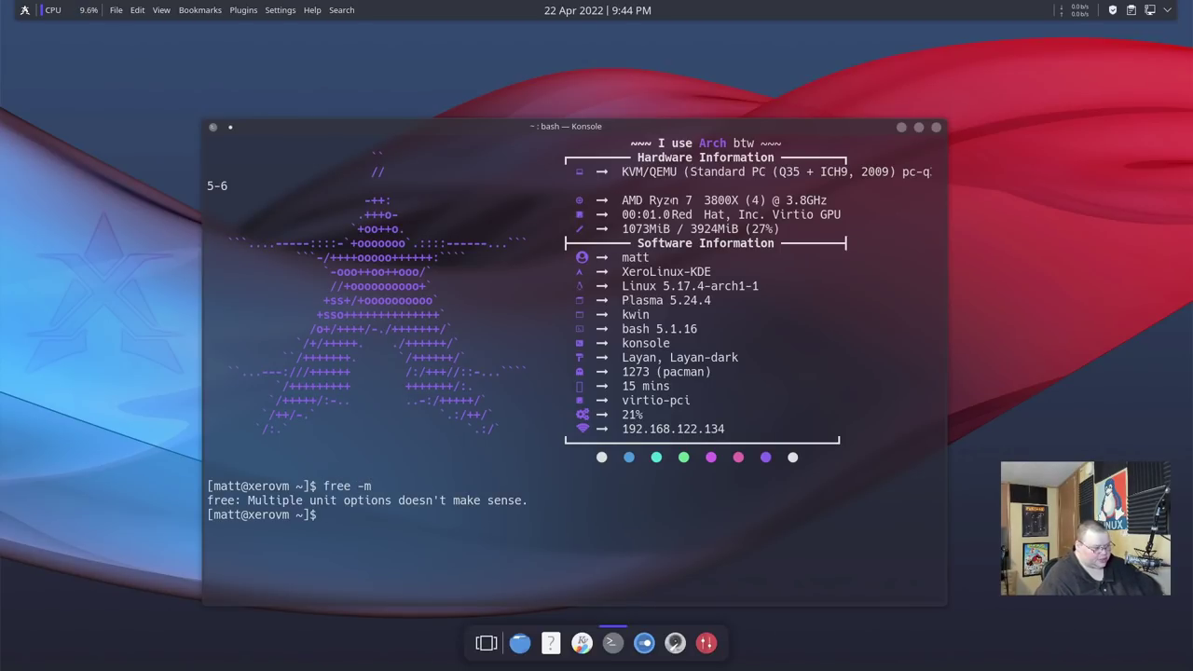
{"action": "type", "text": "free"}
{"action": "key", "text": "Return"}
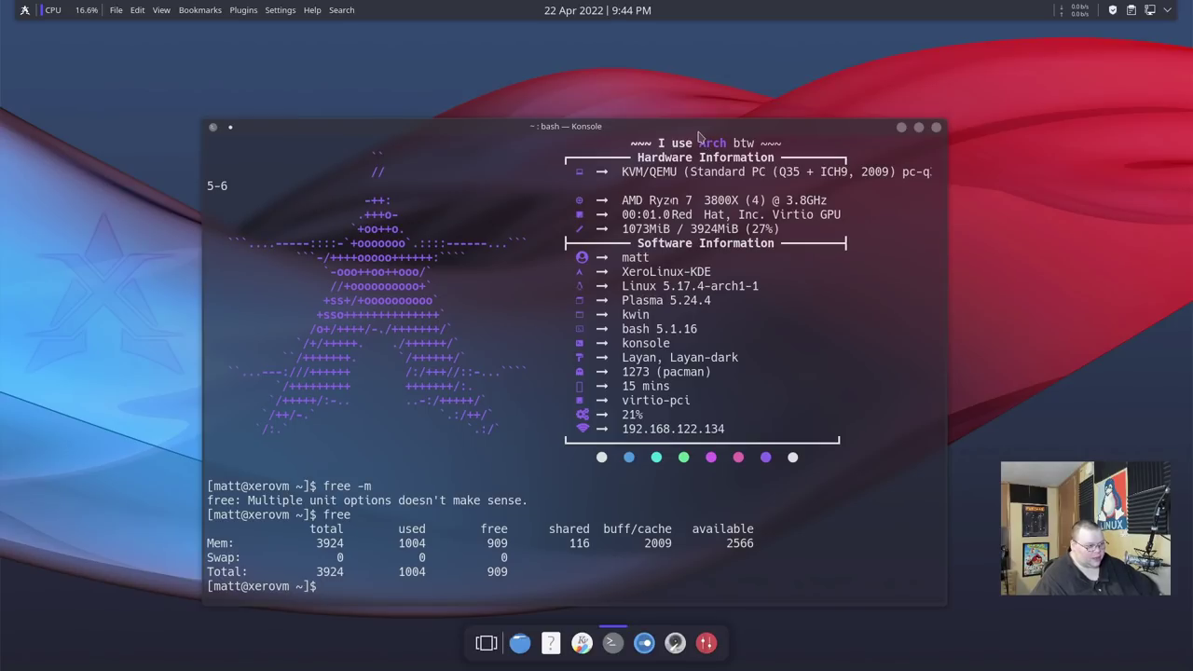
{"action": "left_click_drag", "start_coordinate": [697, 126], "coordinate": [704, 92]}
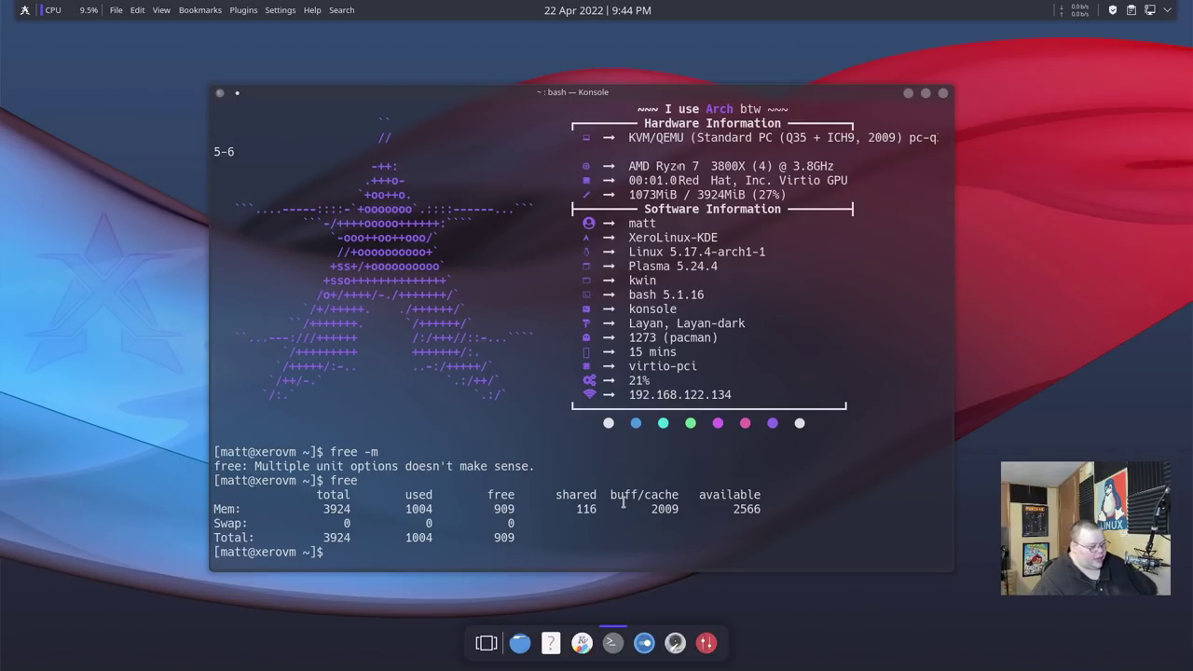
Run uname to display the kernel name, then close the Konsole window.
{"action": "type", "text": "uname"}
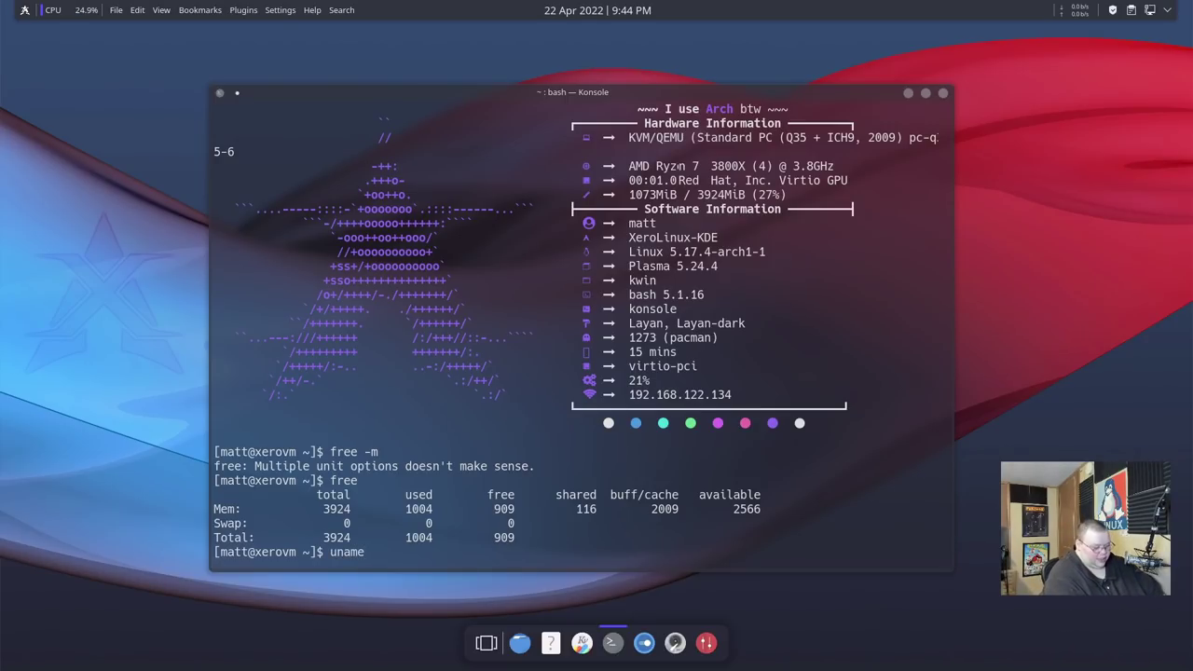
{"action": "key", "text": "Return"}
{"action": "key", "text": "ctrl+d"}
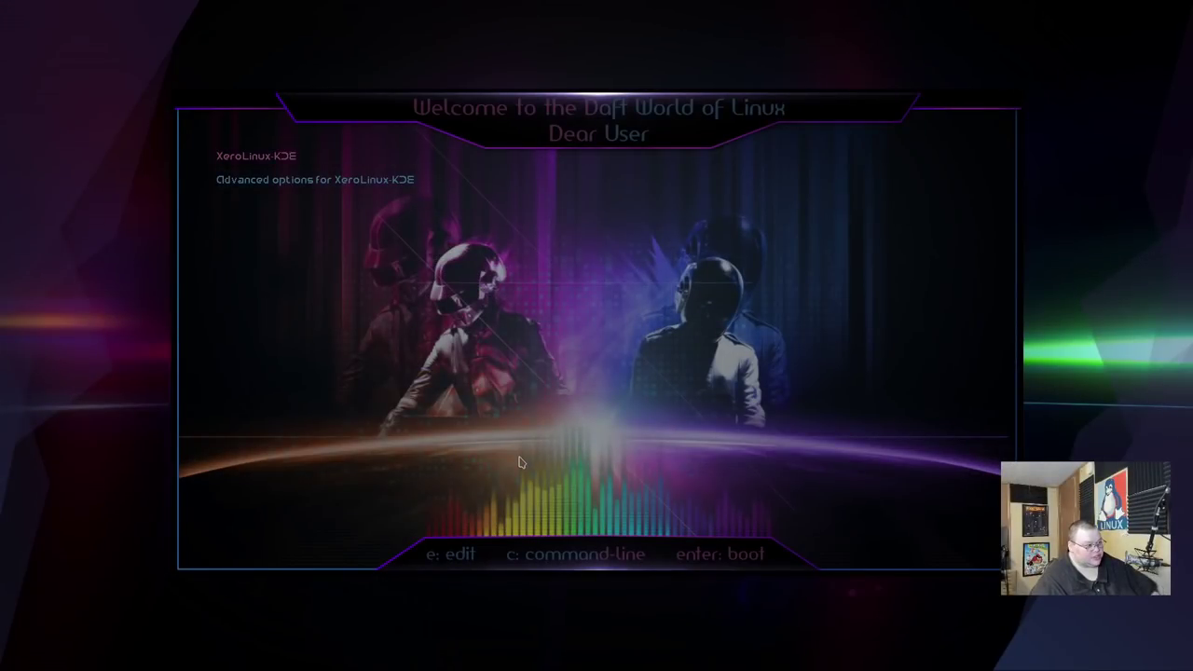
Start the XeroLinux-KDE entry from the Daft Punk GRUB menu.
{"action": "key", "text": "Return"}
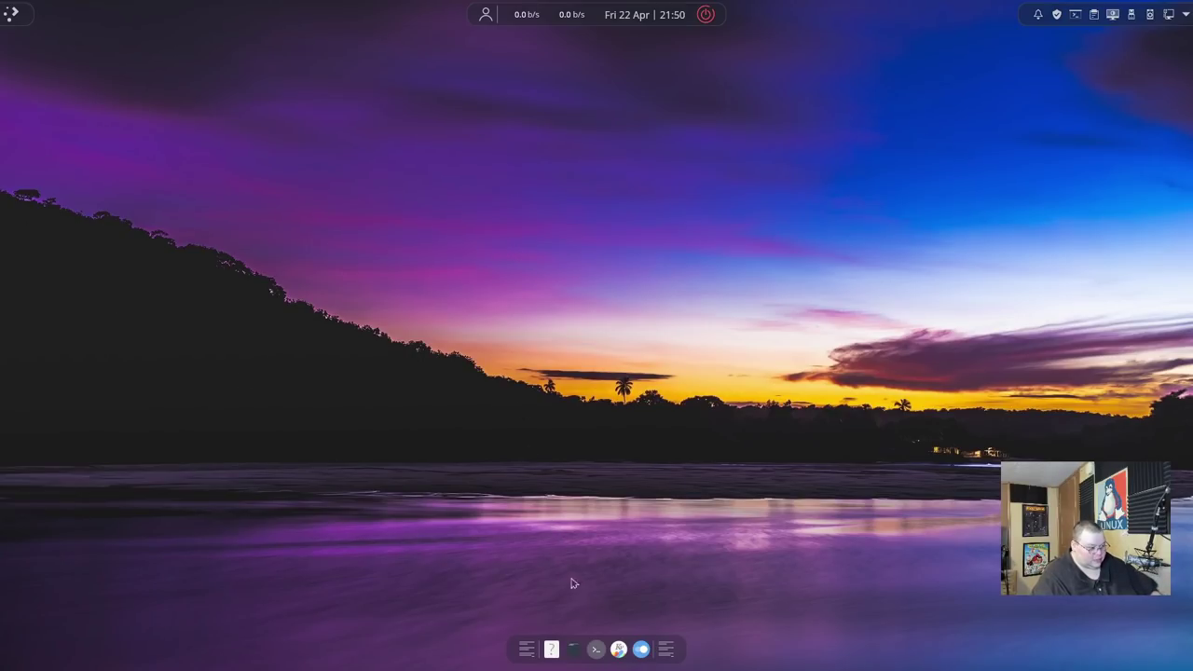
Open Dolphin from the dock on the home folder, then open and close the Application Menu.
{"action": "left_click", "coordinate": [570, 649]}
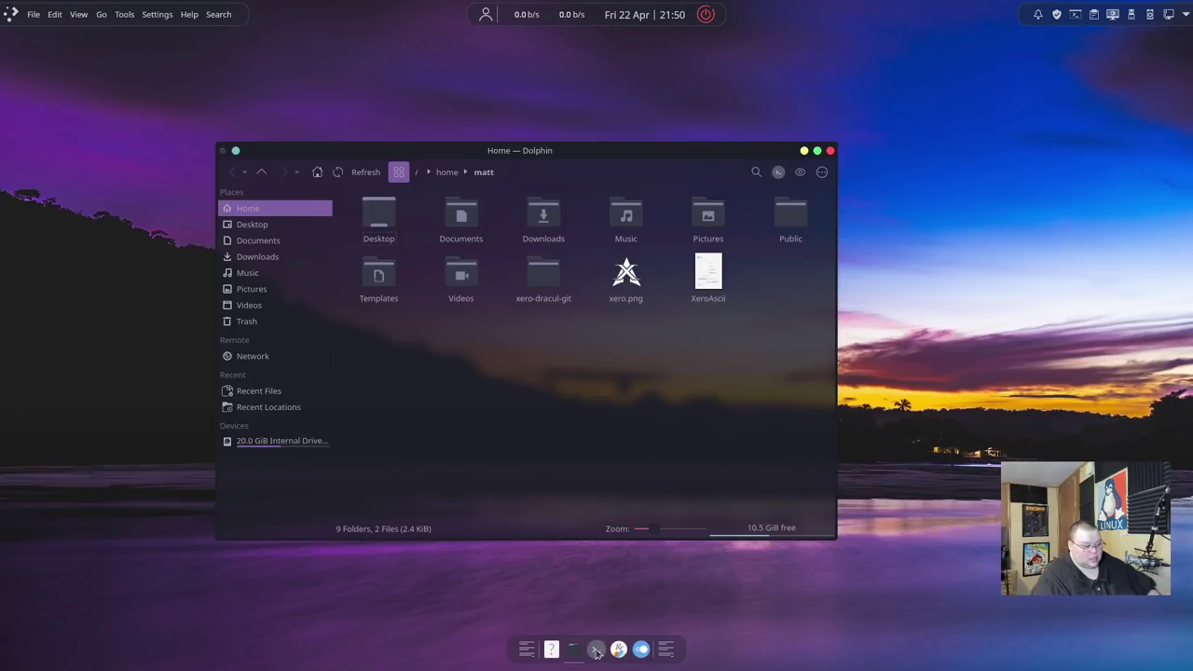
{"action": "left_click", "coordinate": [12, 15]}
{"action": "left_click", "coordinate": [13, 15]}
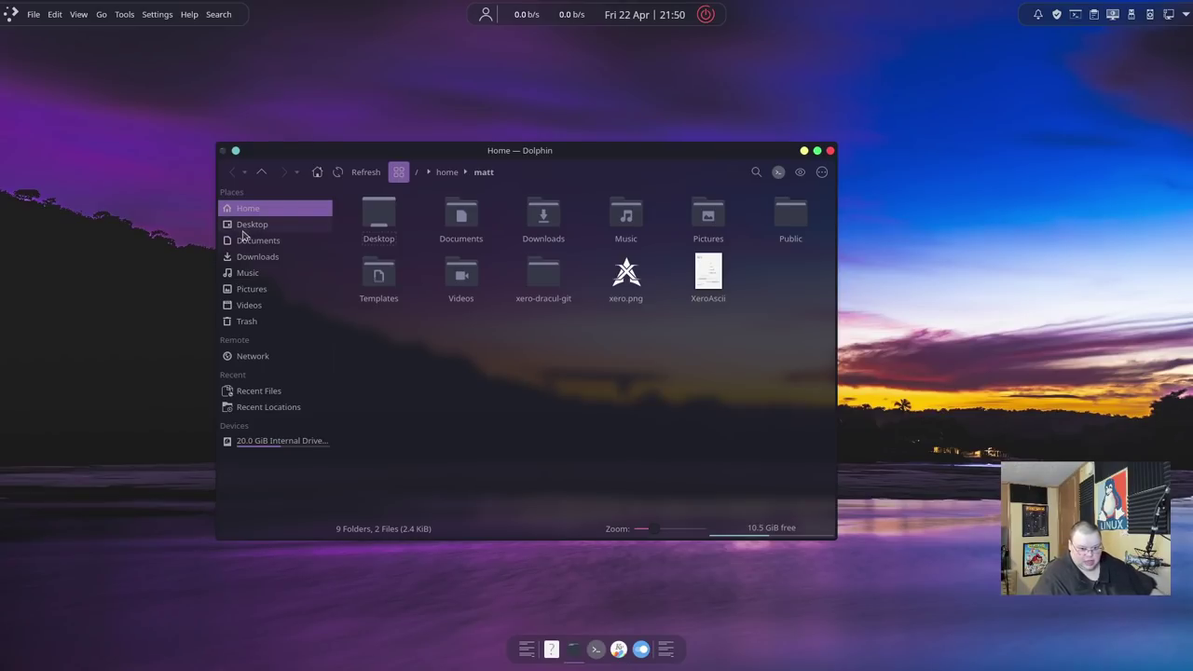
Open a new Konsole and recall the xero-dracul-git clone, cd and ./install.sh command.
{"action": "left_click", "coordinate": [595, 649]}
{"action": "type", "text": "reboot"}
{"action": "key", "text": "Up"}
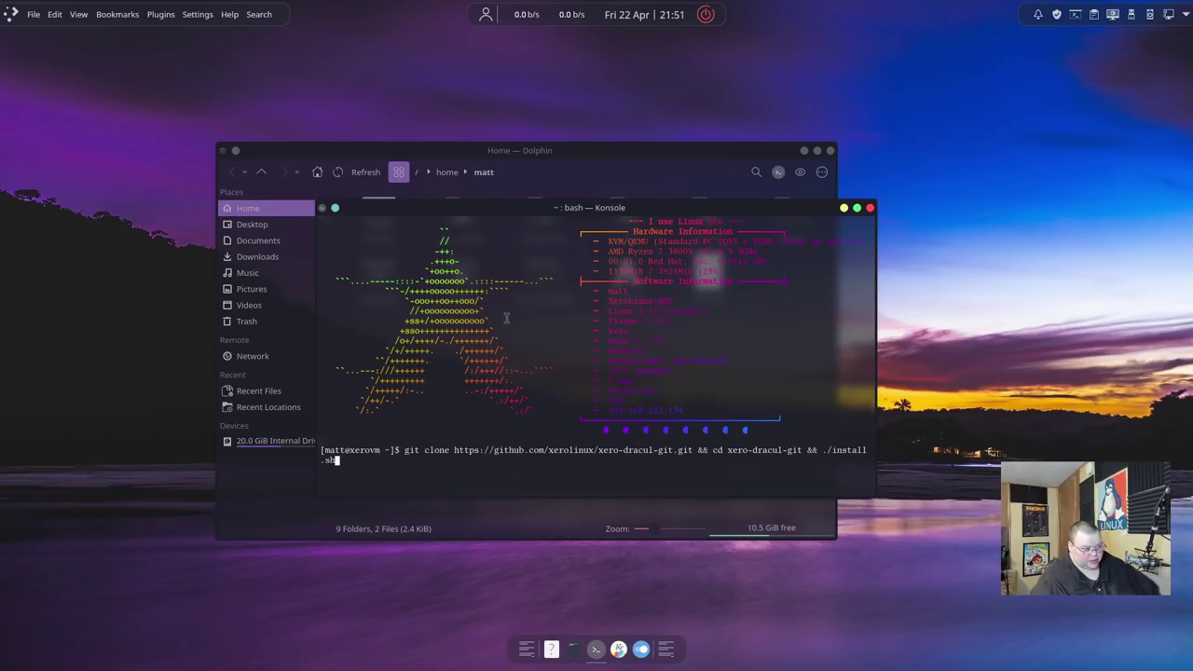
{"action": "left_click_drag", "start_coordinate": [606, 203], "coordinate": [587, 190]}
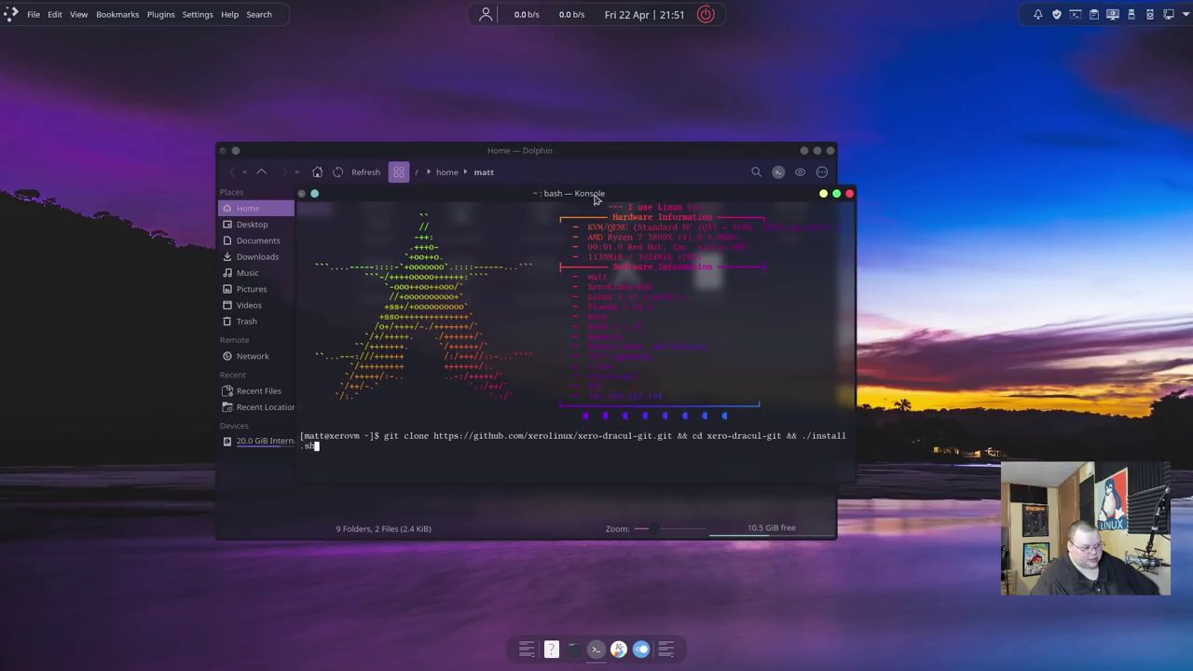